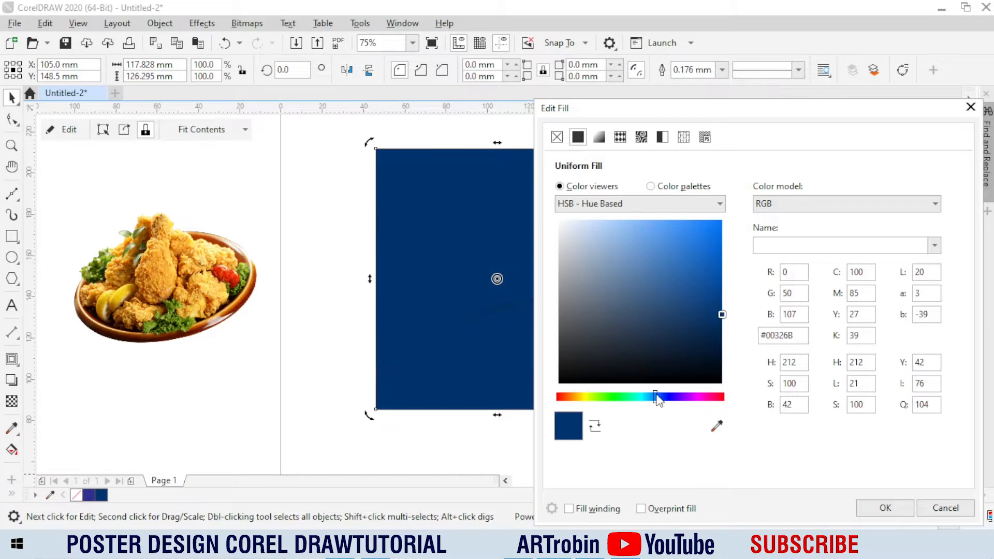
Step: Set the background rectangle's fill to dark blue #00276B and apply an elliptical fountain fill spreading from its centre
left_click_drag(657, 397, 658, 398)
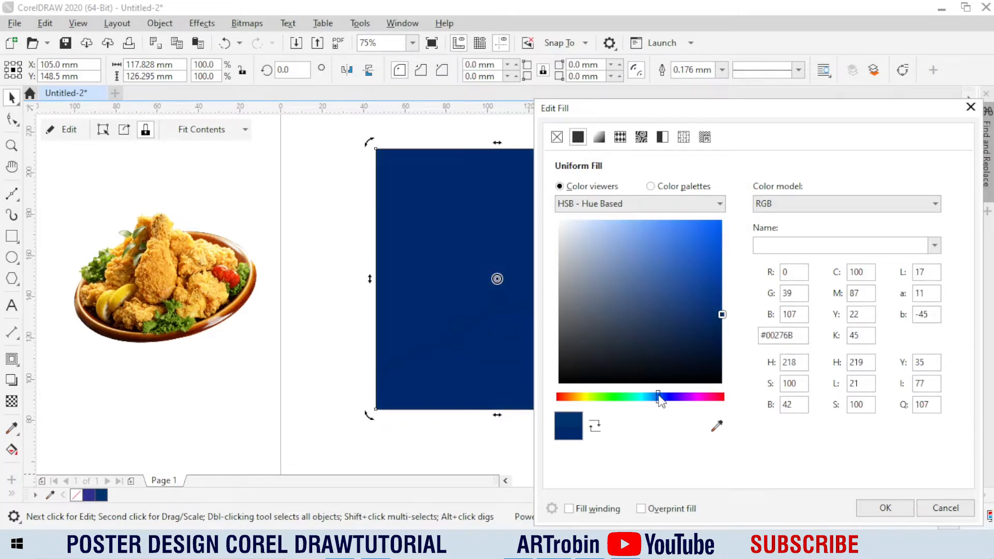
left_click(892, 510)
left_click(502, 246)
key("g")
left_click_drag(481, 313, 489, 162)
left_click(265, 72)
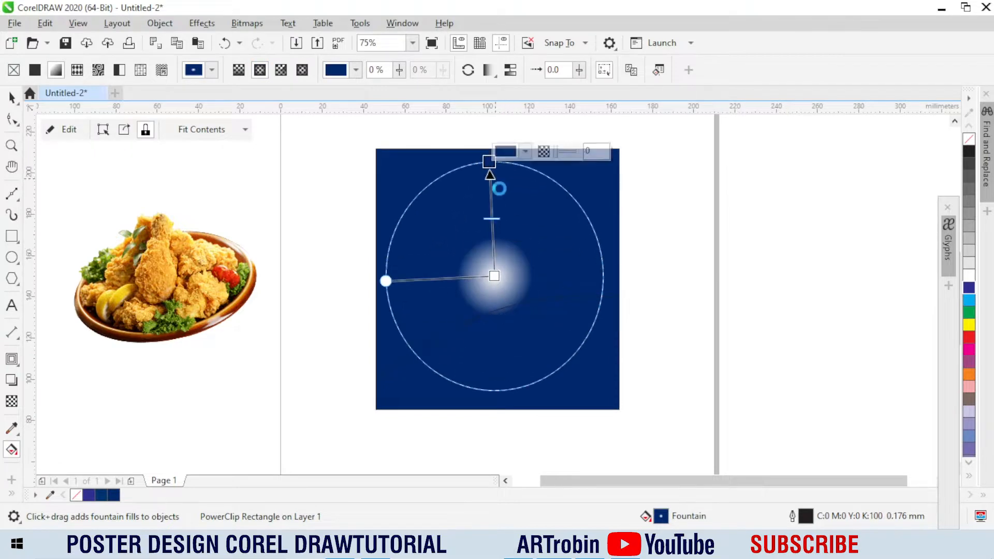
Step: Set the fountain fill's centre colour to RGB 0, 137, 209
left_click(494, 276)
left_click(533, 267)
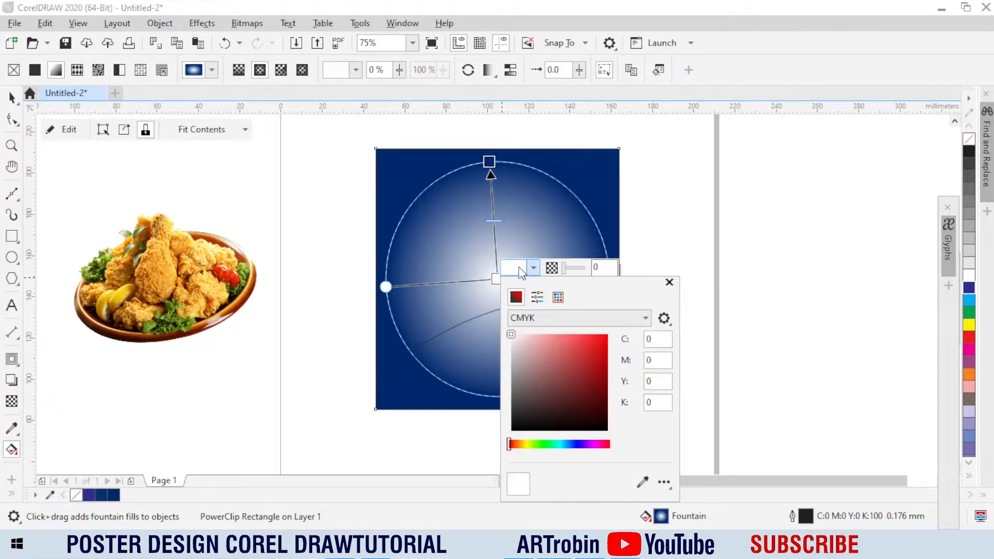
left_click(579, 317)
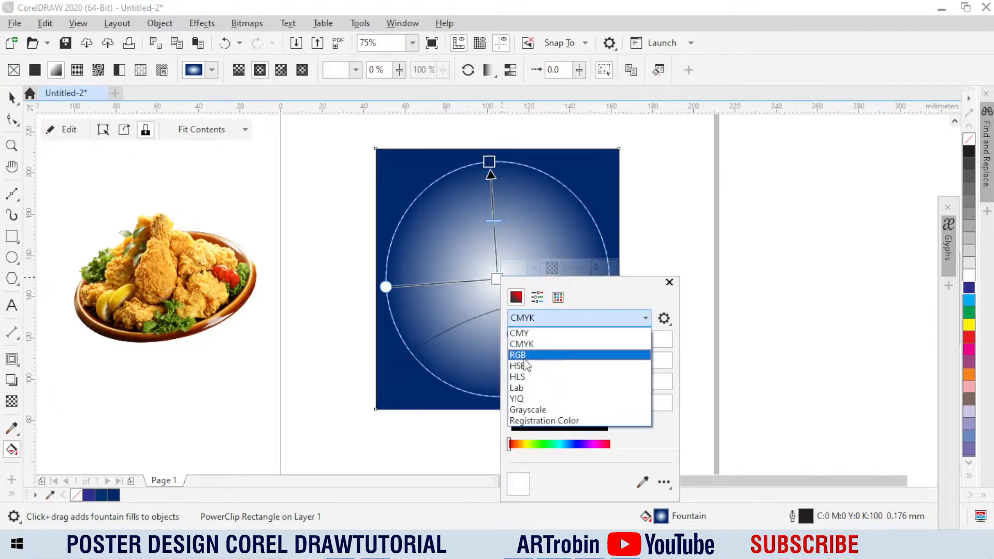
left_click(526, 355)
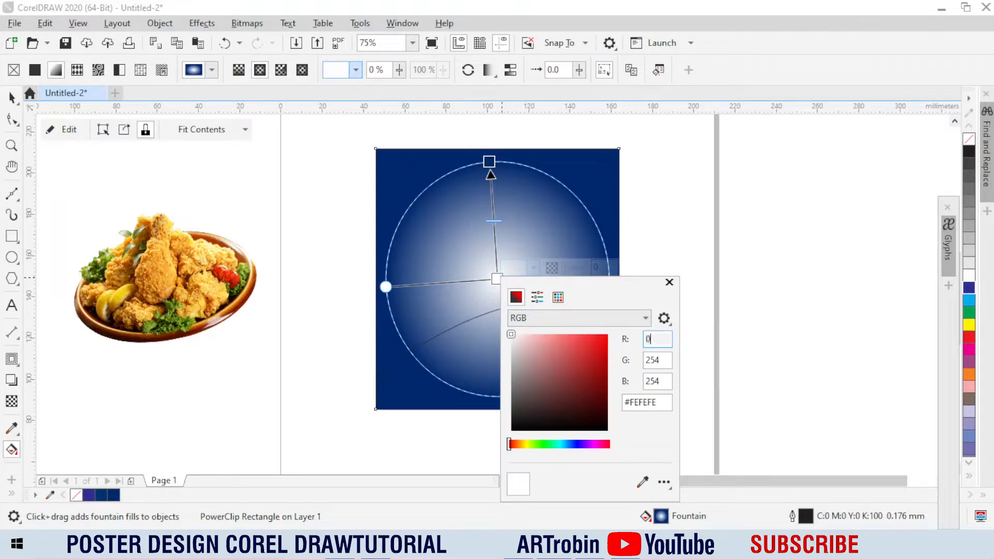
key("Tab")
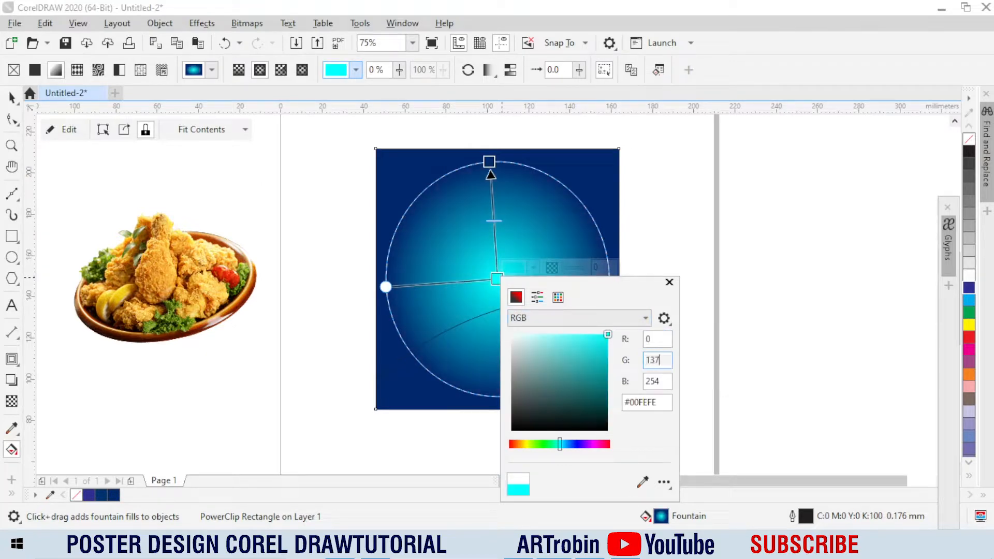
key("Tab")
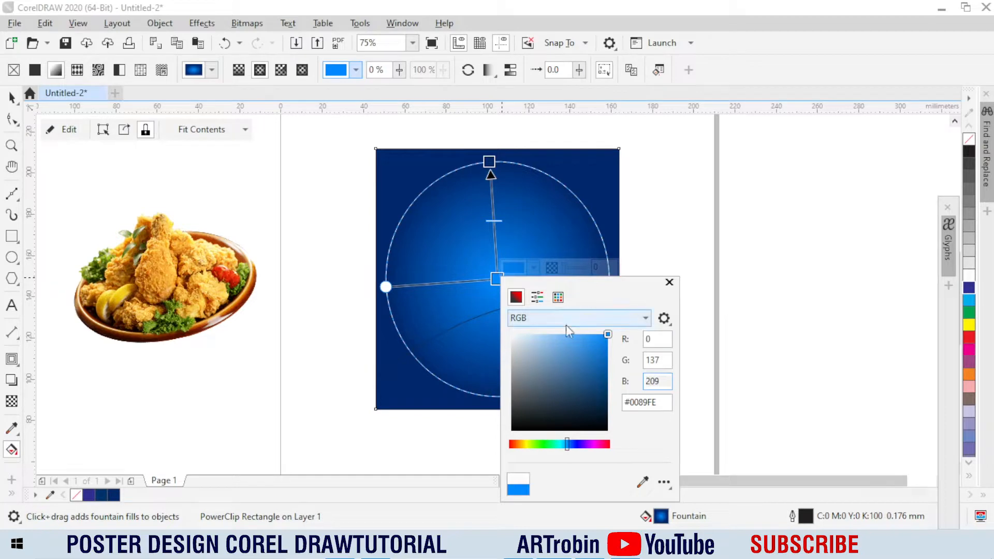
left_click(467, 266)
Step: Brighten the fountain fill's centre colour to about RGB 0, 144, 227 and deselect the rectangle
left_click(516, 269)
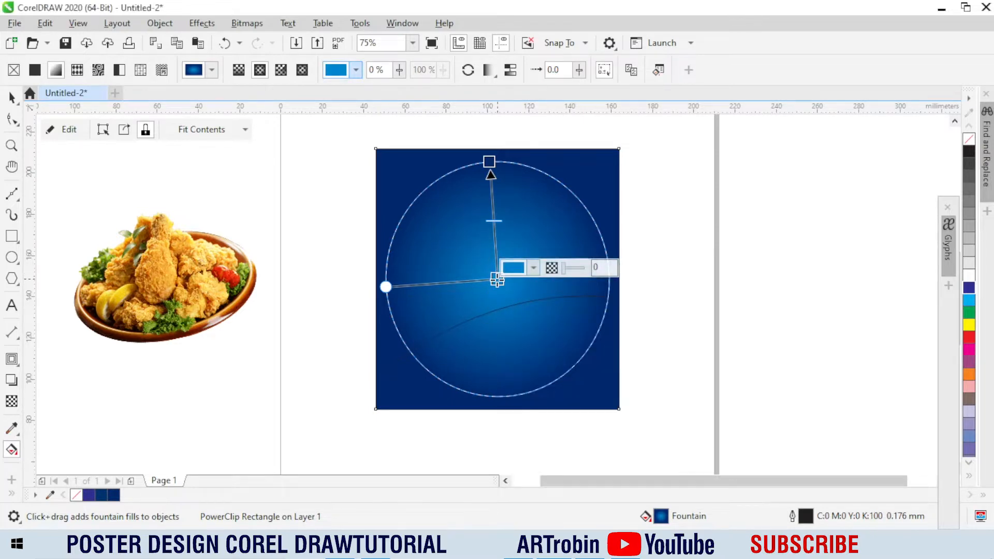
mouse_move(496, 280)
left_mouse_down()
mouse_move(497, 291)
mouse_move(495, 279)
left_mouse_up()
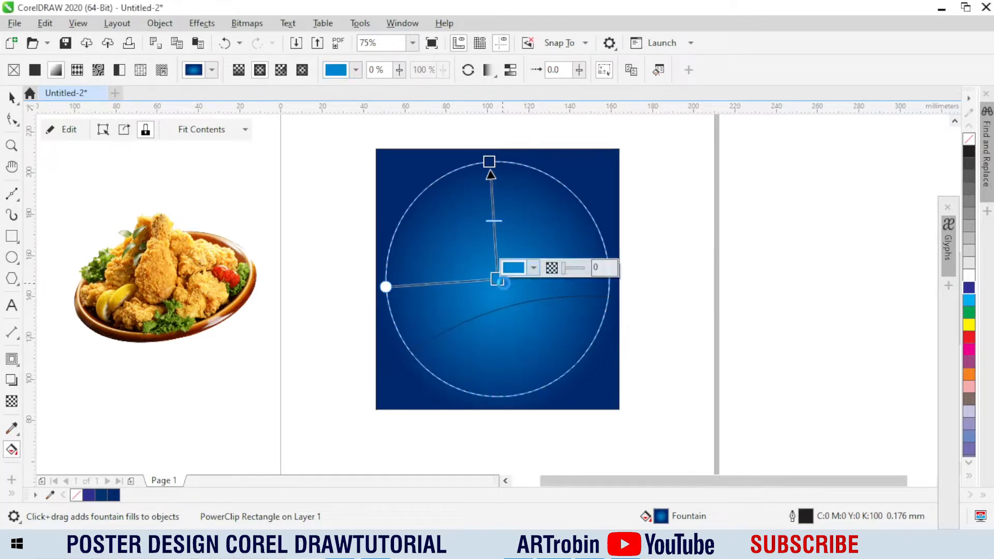
left_click(514, 267)
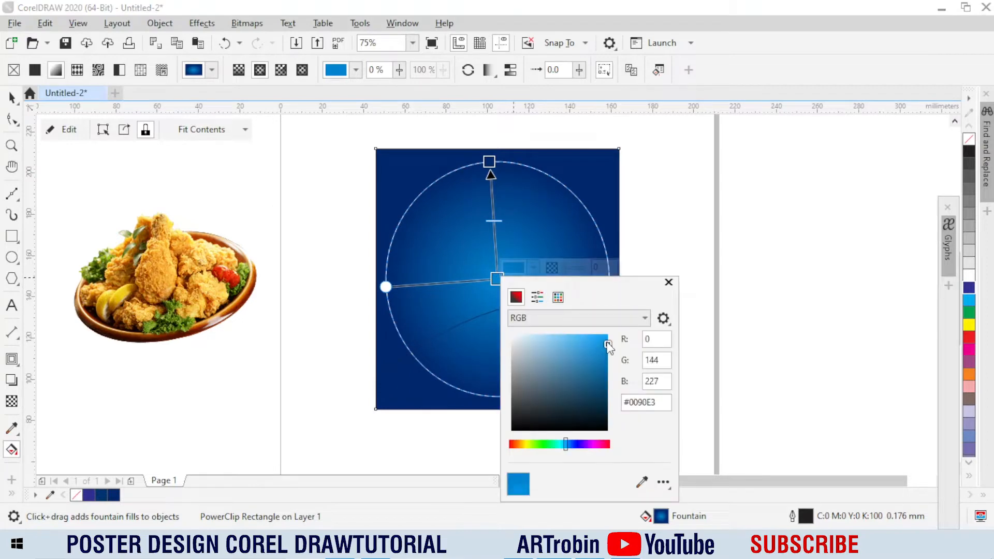
left_click(12, 98)
left_click(114, 188)
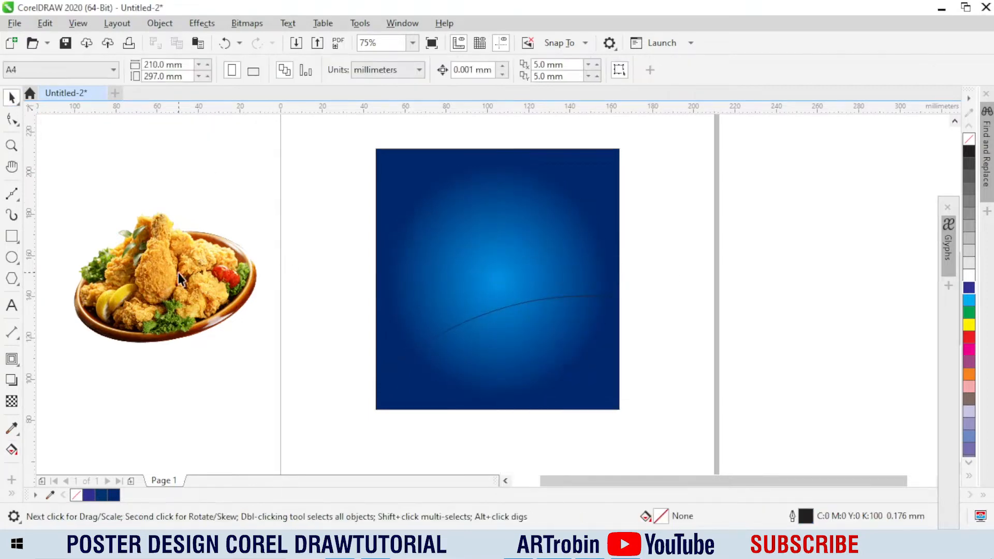
Step: Fill the curved shape at the bottom of the poster with uniform RGB colour 225, 215, 3
left_click(484, 345)
left_click(968, 325)
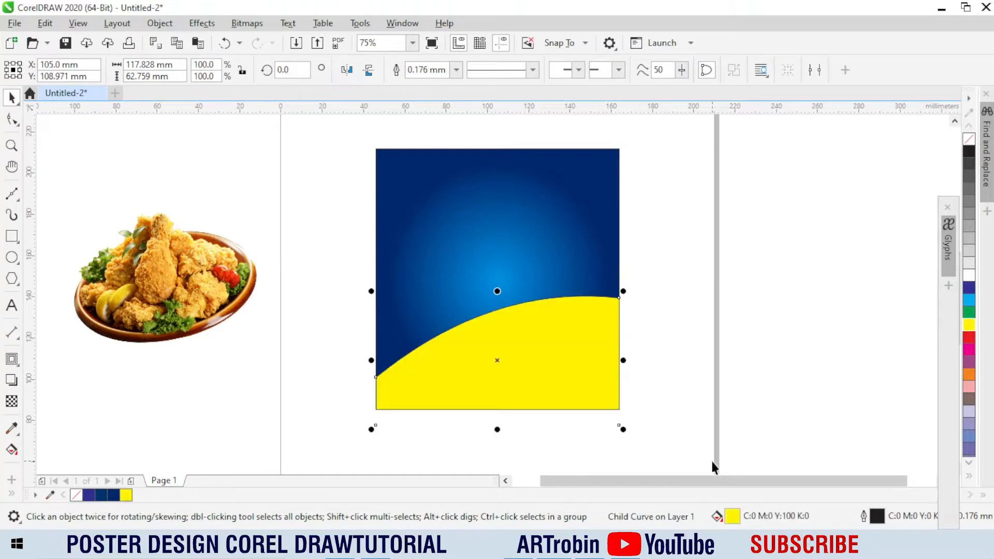
double_click(732, 515)
left_click(312, 141)
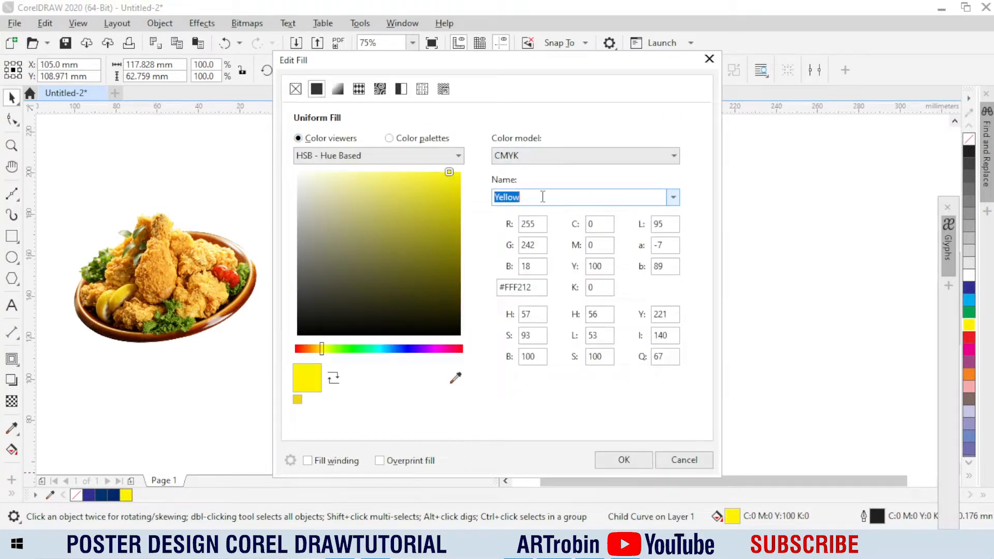
left_click(532, 156)
left_click(521, 158)
left_click(523, 158)
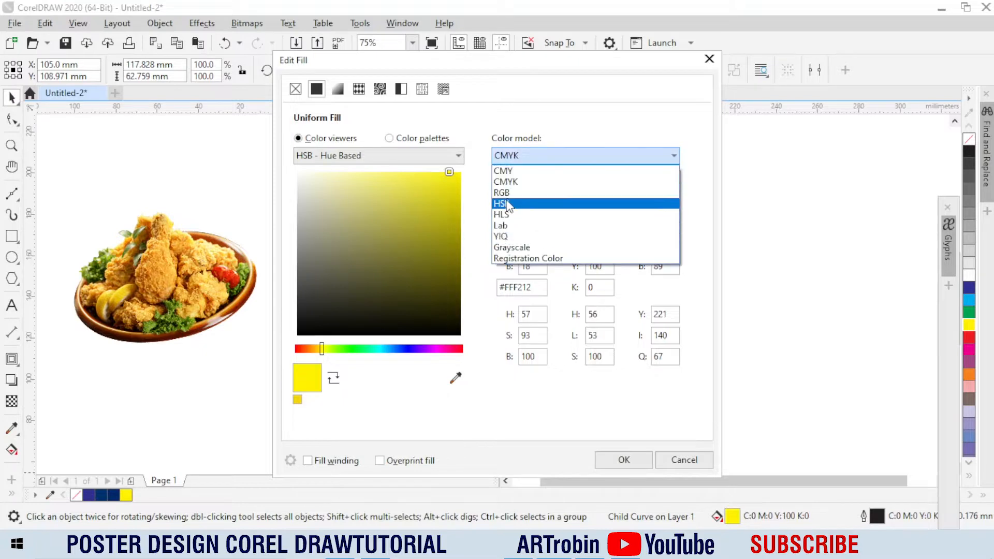
left_click(503, 193)
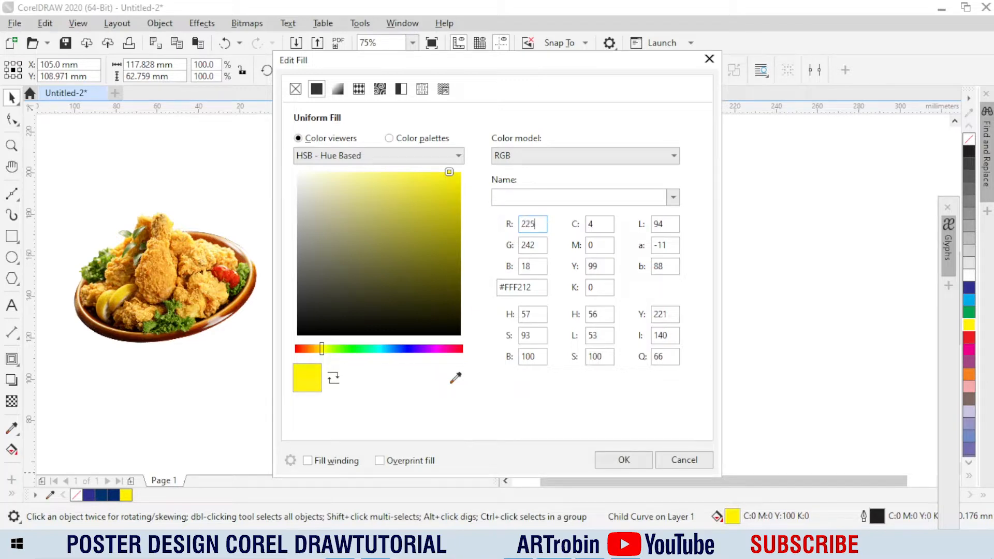
key("Tab")
type("215")
key("Tab")
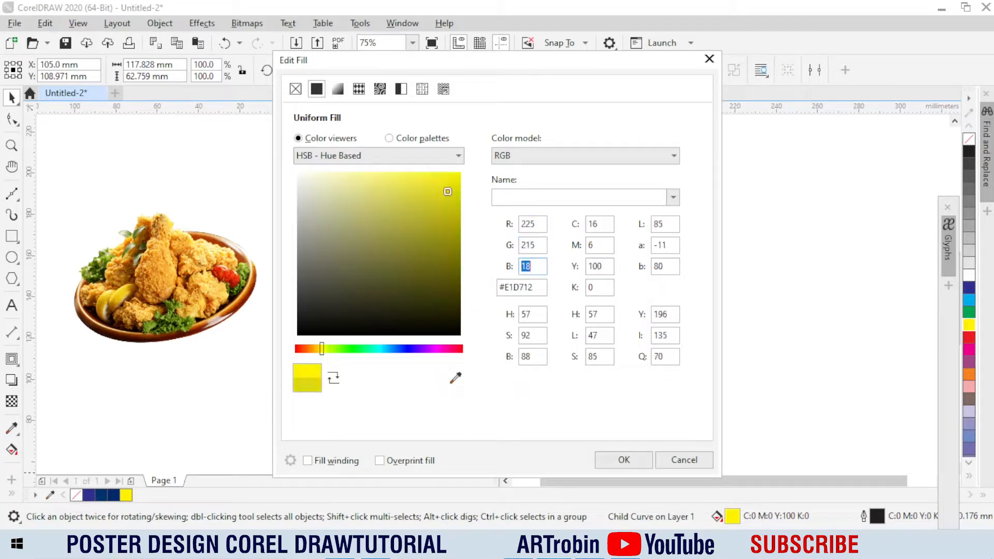
key("Return")
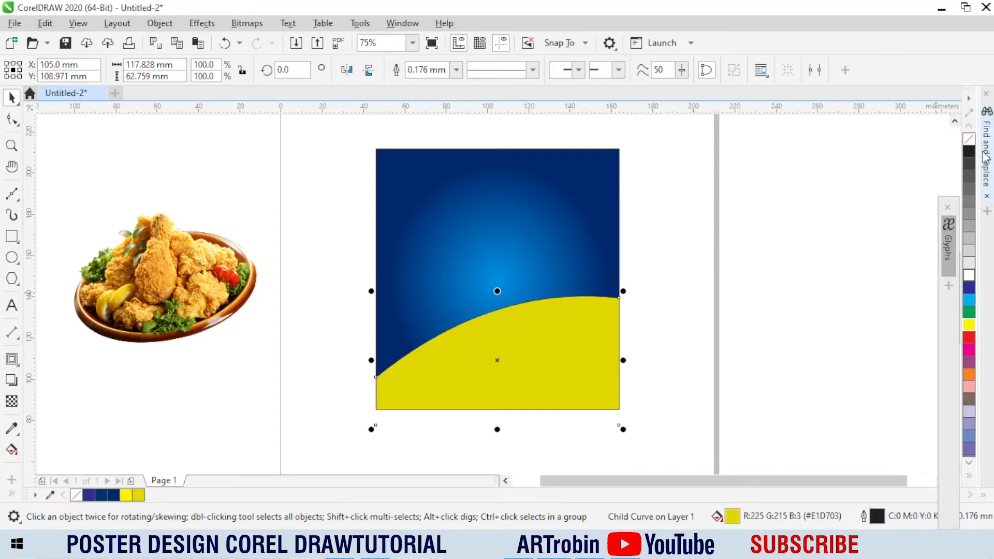
Step: Remove the curved shape's outline and apply a linear fountain fill running diagonally from its upper right to its bottom edge
right_click(966, 141)
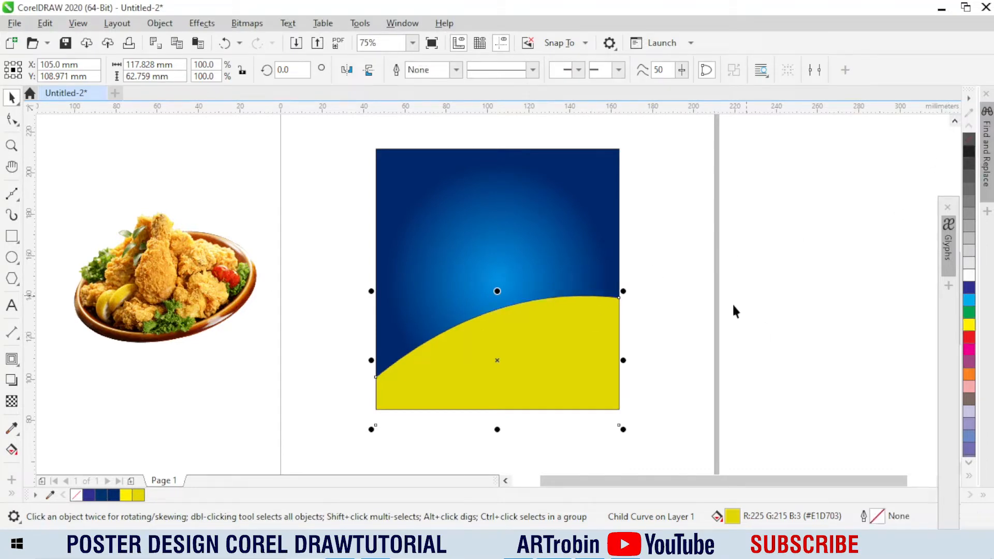
left_click(732, 303)
left_click(587, 346)
key("g")
left_click_drag(602, 308, 518, 408)
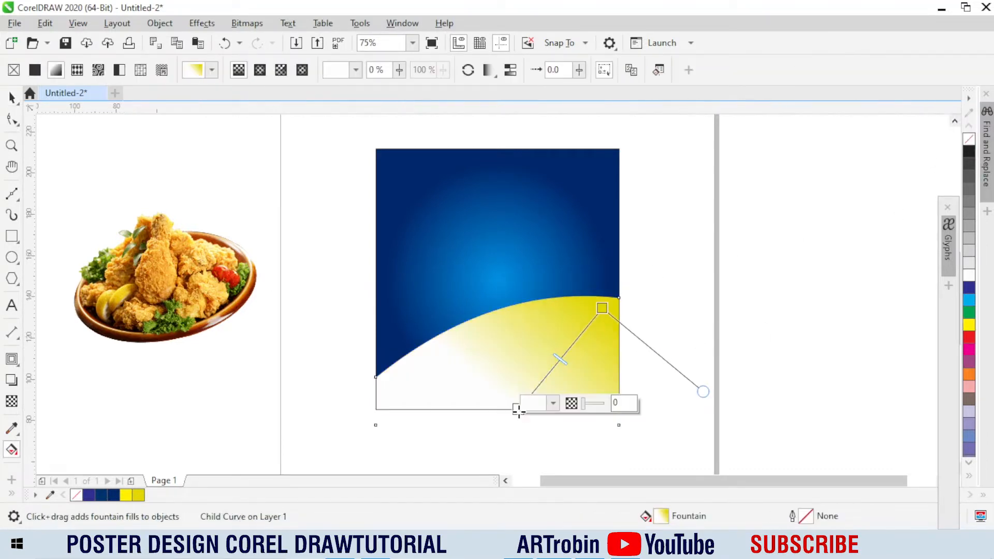
Step: Change the end colour of the curved shape's fountain fill to bright orange using the RGB model
left_click(544, 403)
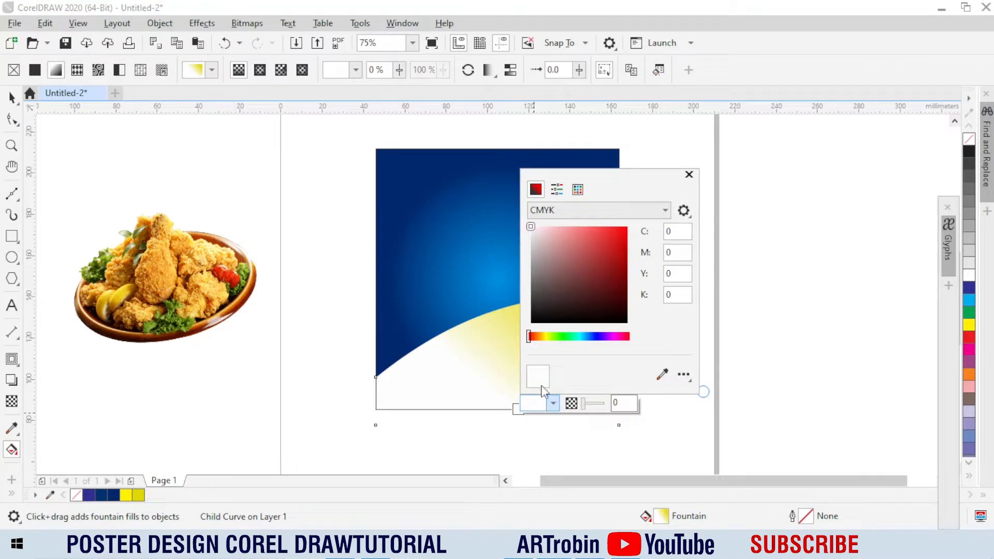
left_click(572, 217)
left_click(567, 247)
left_click_drag(539, 337, 536, 338)
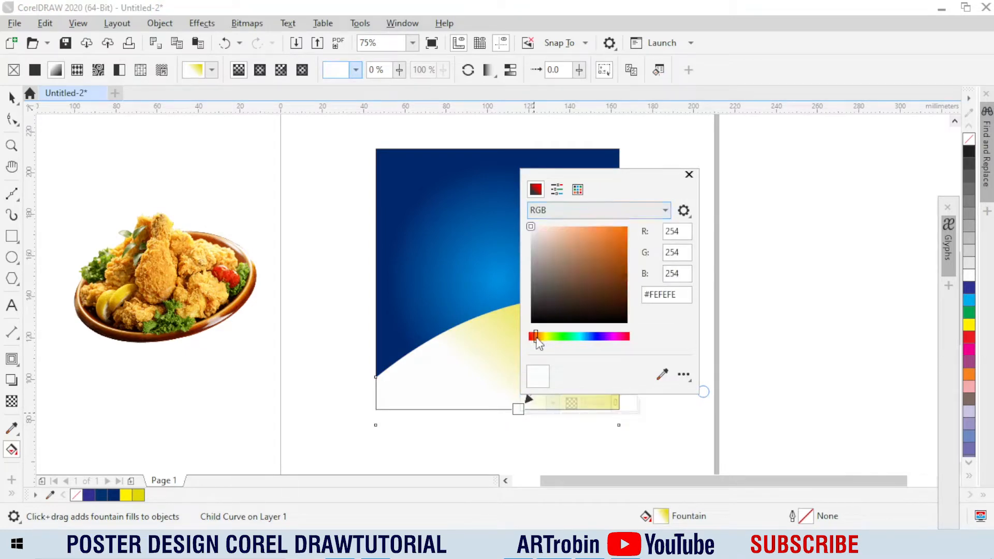
left_click(626, 242)
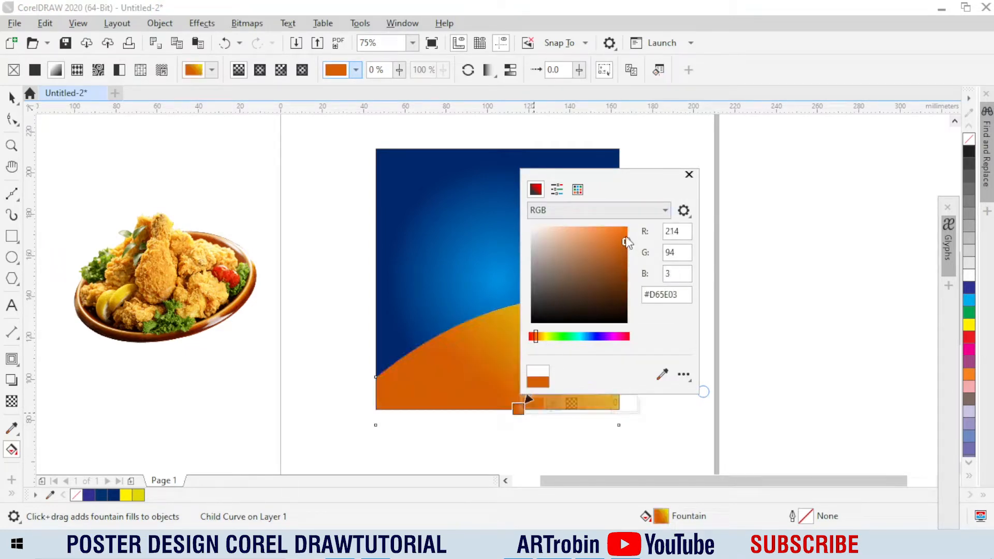
left_click(625, 228)
left_click(536, 339)
left_click(455, 362)
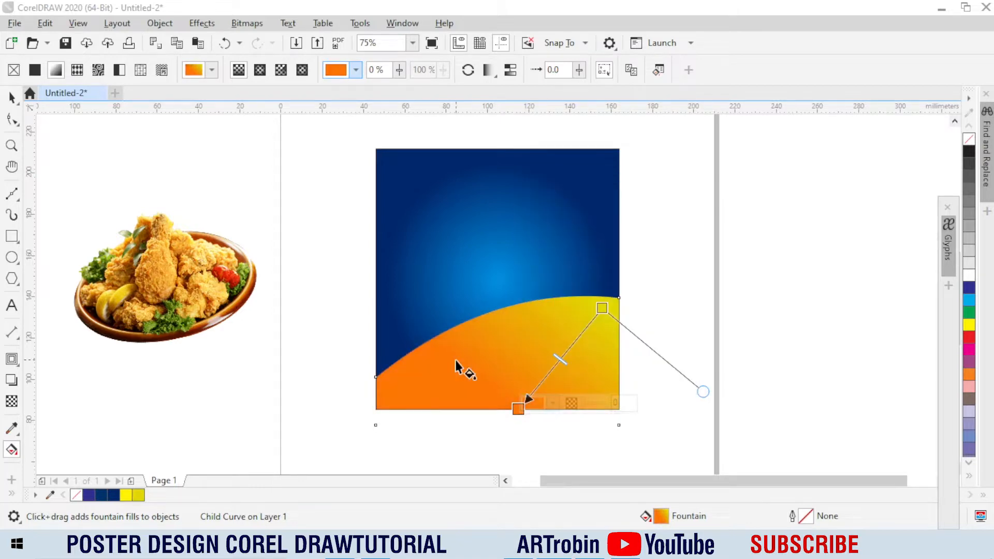
Step: Reposition the fountain fill's ends on the curved shape so yellow blends almost vertically down into orange
left_click_drag(601, 311, 547, 322)
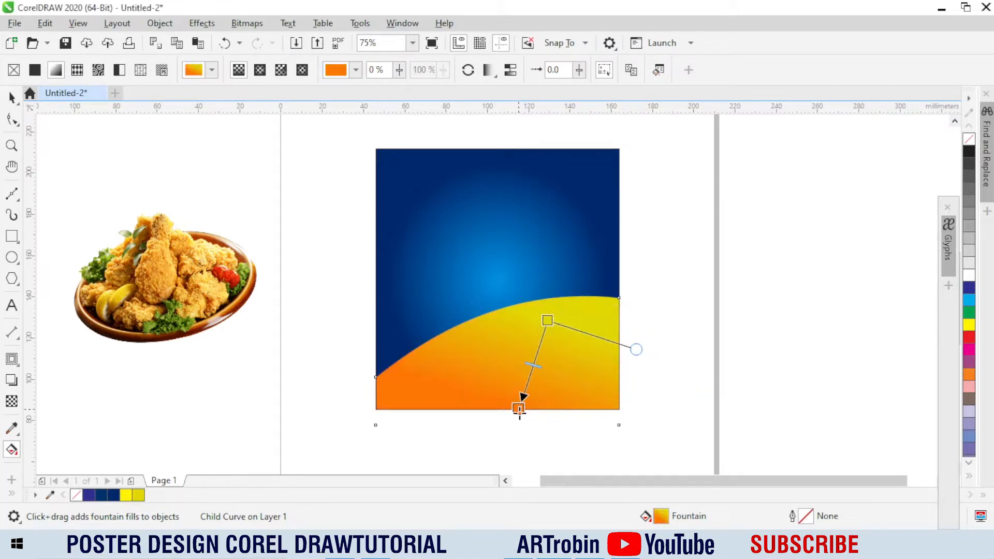
left_click_drag(518, 409, 526, 412)
left_click_drag(547, 320, 540, 328)
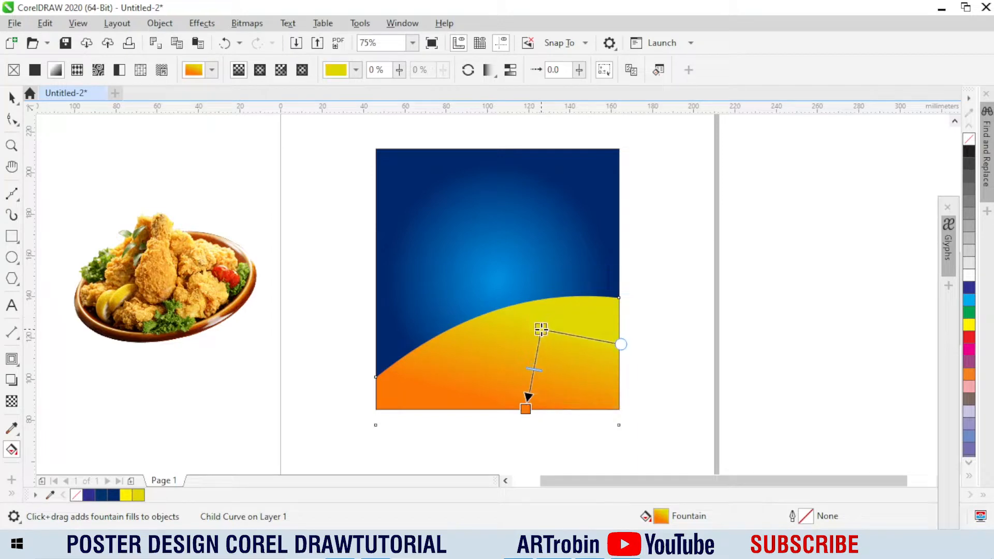
key("space")
Step: Place the fried chicken image over the poster's middle, bring it to the front and scale it down slightly
left_click_drag(248, 294, 490, 350)
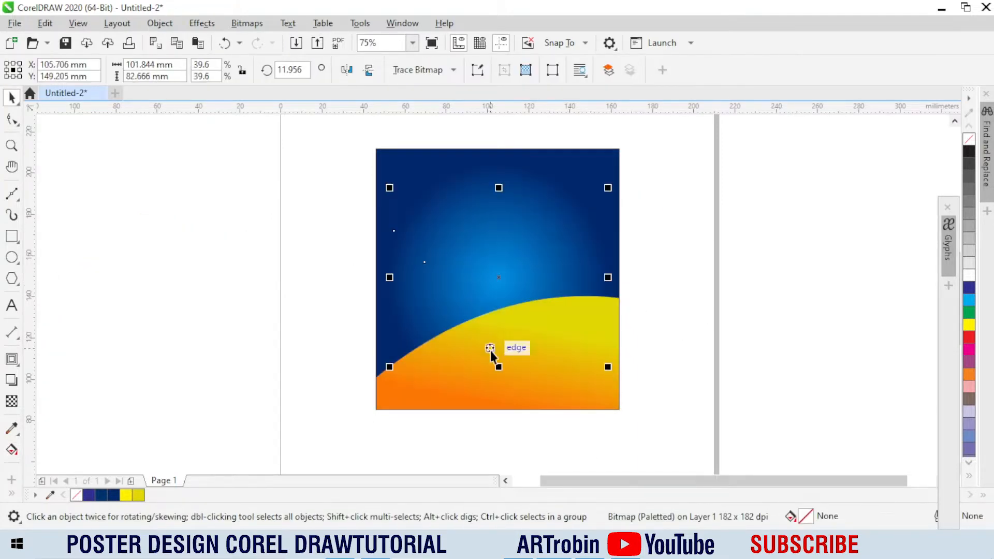
key("shift+Page_Up")
left_click_drag(502, 300, 488, 344)
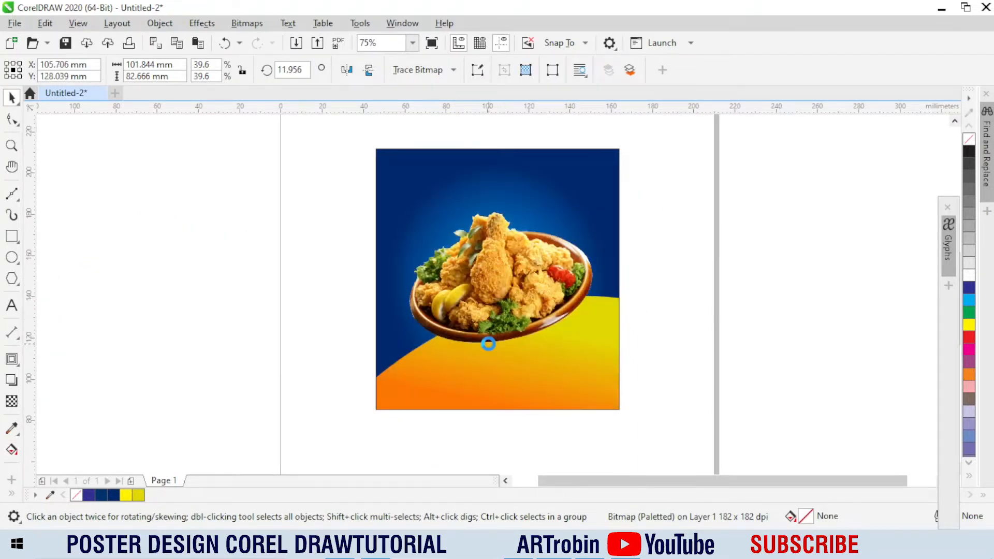
left_click_drag(611, 227, 604, 240)
left_click(569, 343)
left_click(554, 356)
key("Escape")
Step: Draw a rectangle about 71 by 24 mm in the blue area above the chicken
scroll(519, 152, "up", 2)
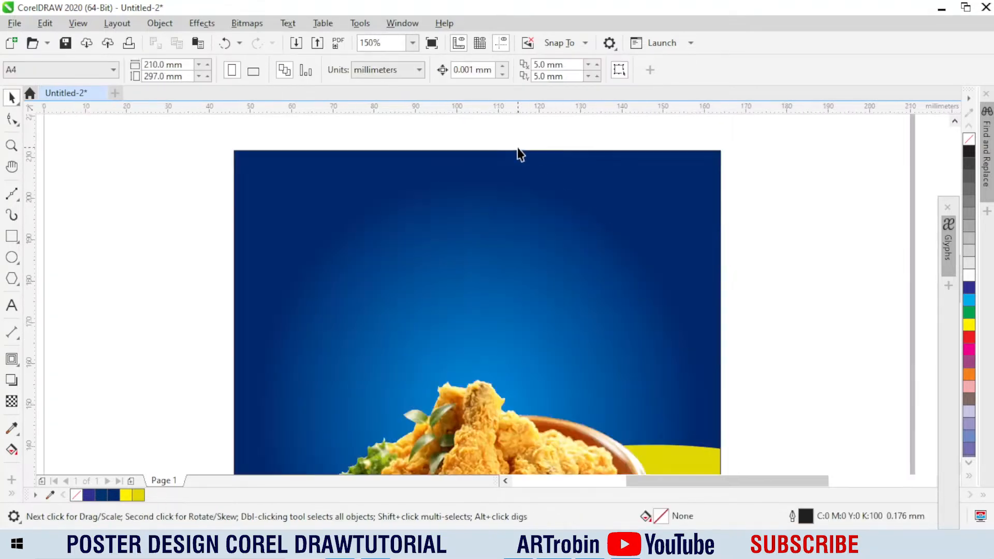
left_click(12, 238)
left_click_drag(343, 200, 616, 310)
key("space")
left_click_drag(495, 266, 498, 273)
left_click(476, 229)
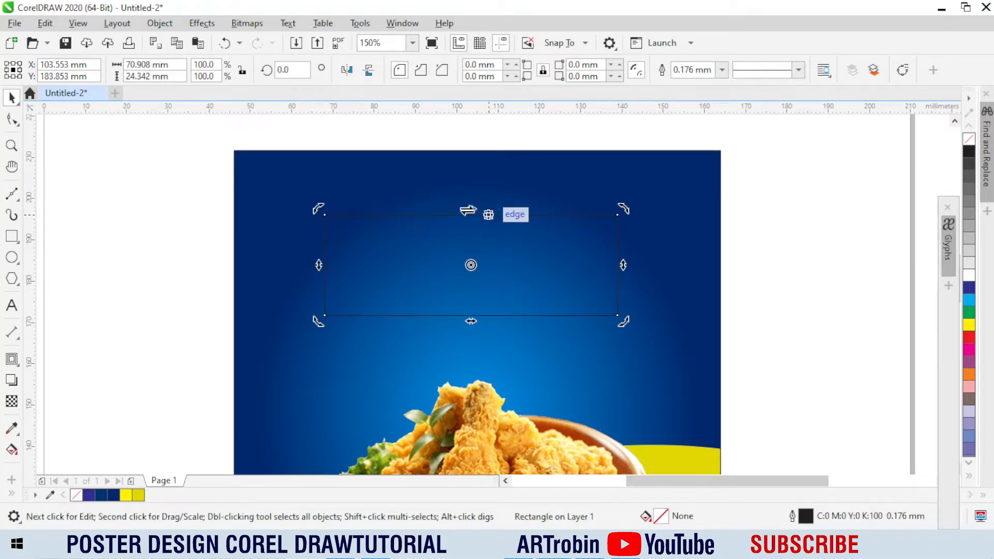
Step: Round all four corners of the rectangle to a radius of about 5.1 mm
left_click(12, 119)
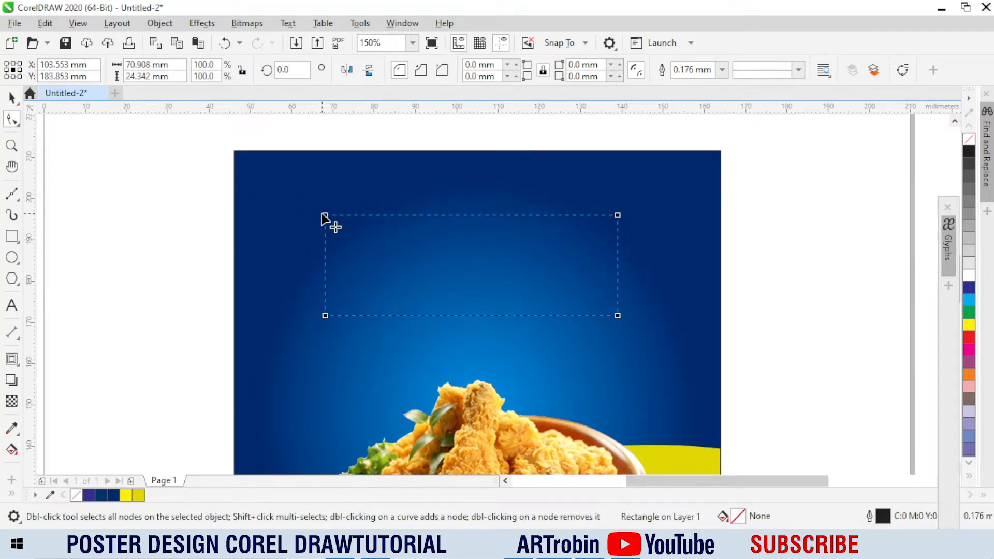
left_click_drag(324, 218, 344, 222)
key("space")
Step: Skew the rounded rectangle's right side upward by about 13 degrees and recentre it above the chicken
left_click(519, 271)
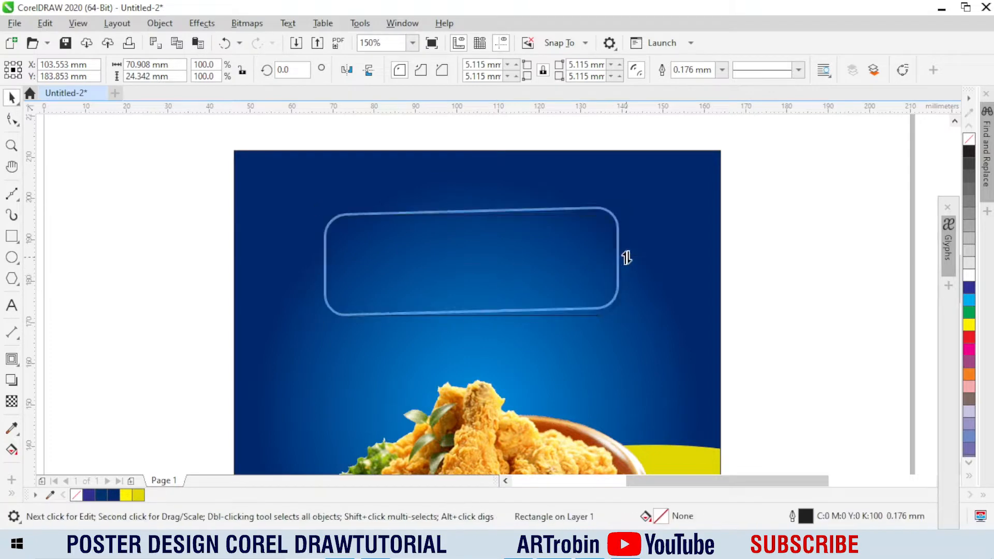
left_click_drag(626, 257, 629, 215)
left_click_drag(558, 217, 551, 251)
left_click(552, 252)
left_click_drag(621, 268, 623, 250)
Step: Fill the slanted rectangle with yellow RGB 225, 215, 3 and remove its outline
left_click(564, 239)
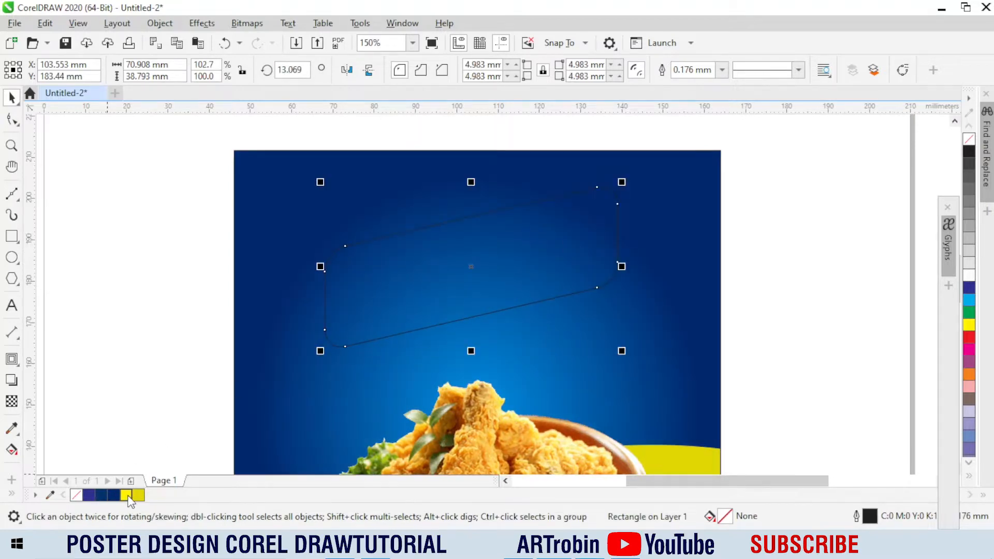
left_click(127, 495)
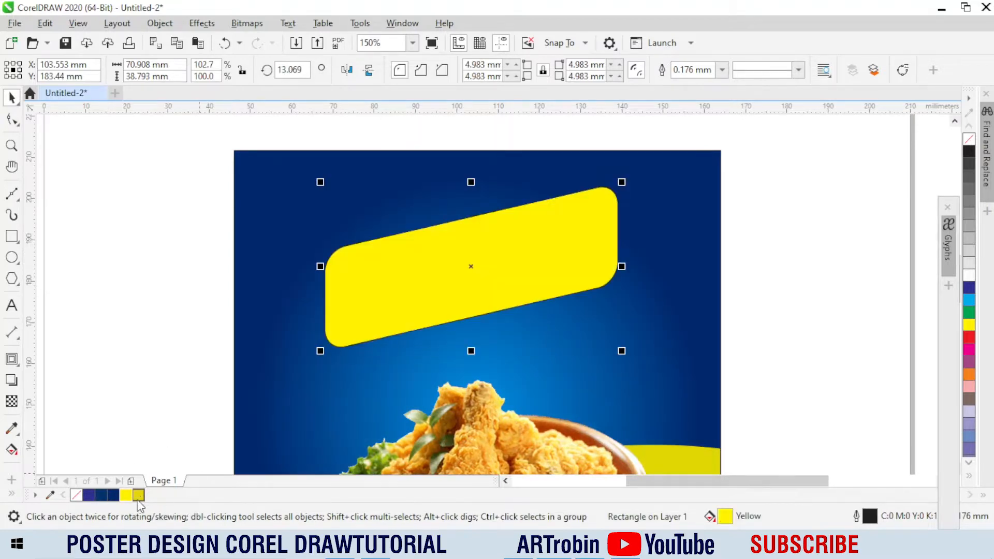
right_click(969, 140)
Step: Move the yellow banner slightly down and right, and enlarge it to about 75 by 41 mm
left_click(521, 264)
left_click_drag(521, 264, 539, 284)
left_click_drag(637, 188, 643, 185)
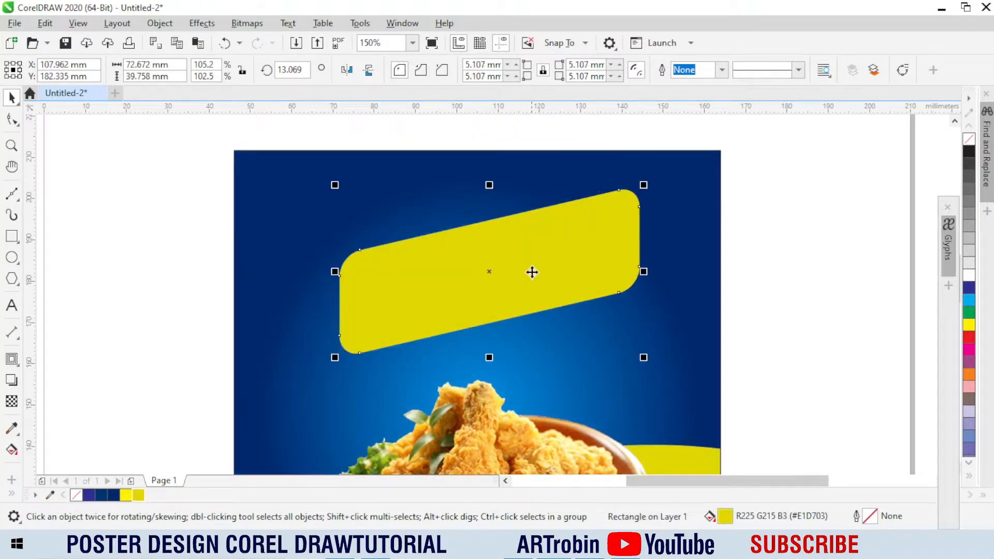
mouse_move(335, 357)
left_mouse_down()
mouse_move(329, 370)
mouse_move(326, 362)
left_mouse_up()
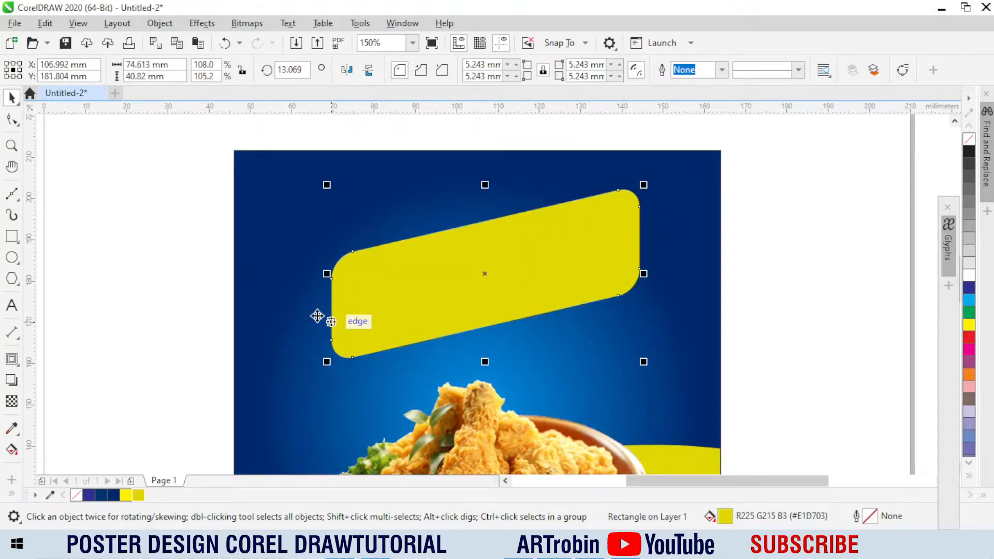
Step: Draw a small rectangle about 19.6 by 5.6 mm in the poster's upper-left corner and fully round its corners to about 2.8 mm
left_click(11, 236)
left_click_drag(256, 189, 346, 221)
key("space")
left_click(10, 120)
left_click_drag(261, 195, 273, 195)
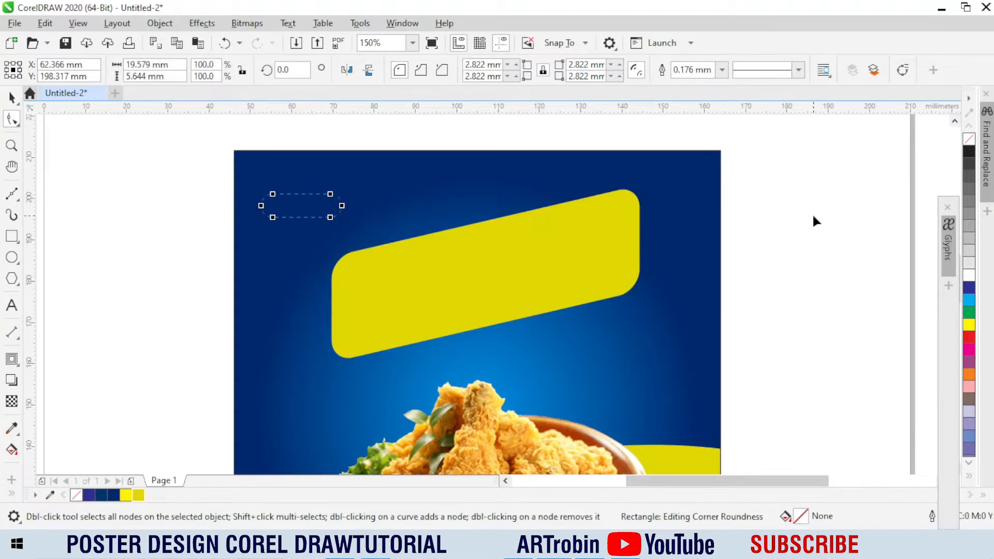
Step: Fill the small rounded rectangle with white and remove its outline
key("space")
left_click(969, 275)
right_click(969, 138)
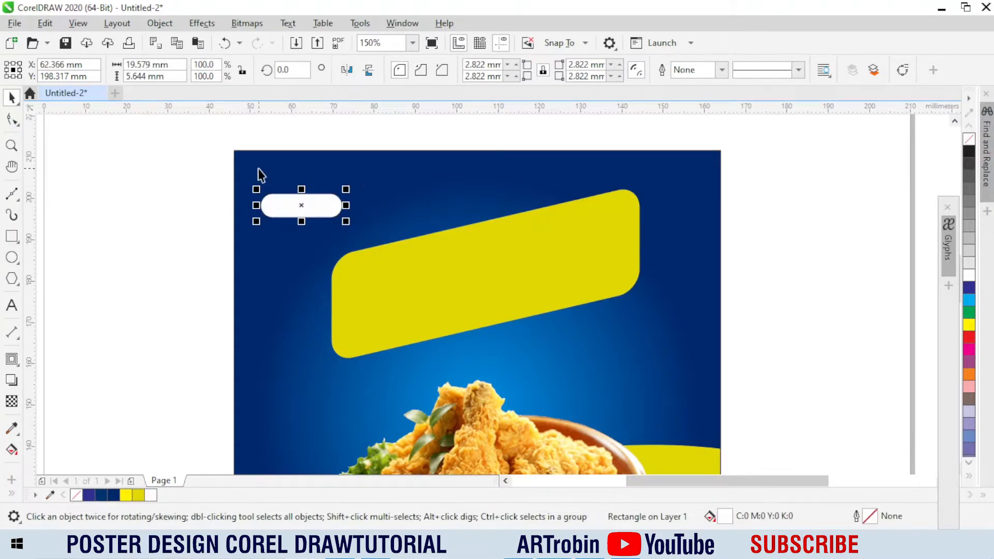
Step: Add the artistic text "logo" beside the white rounded shape
scroll(257, 178, "up", 1)
left_click_drag(431, 242, 423, 243)
left_click(124, 270)
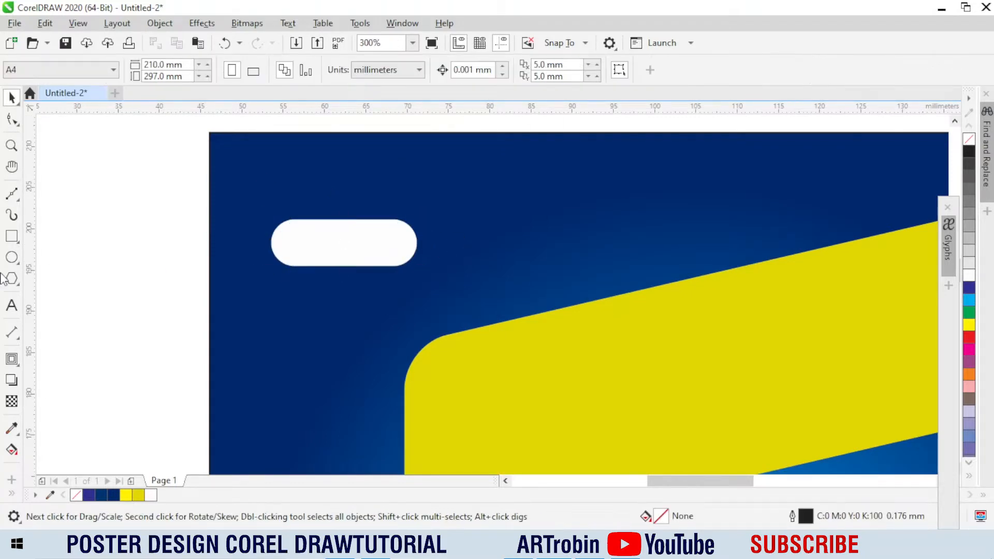
left_click(11, 306)
left_click(122, 299)
type("logo")
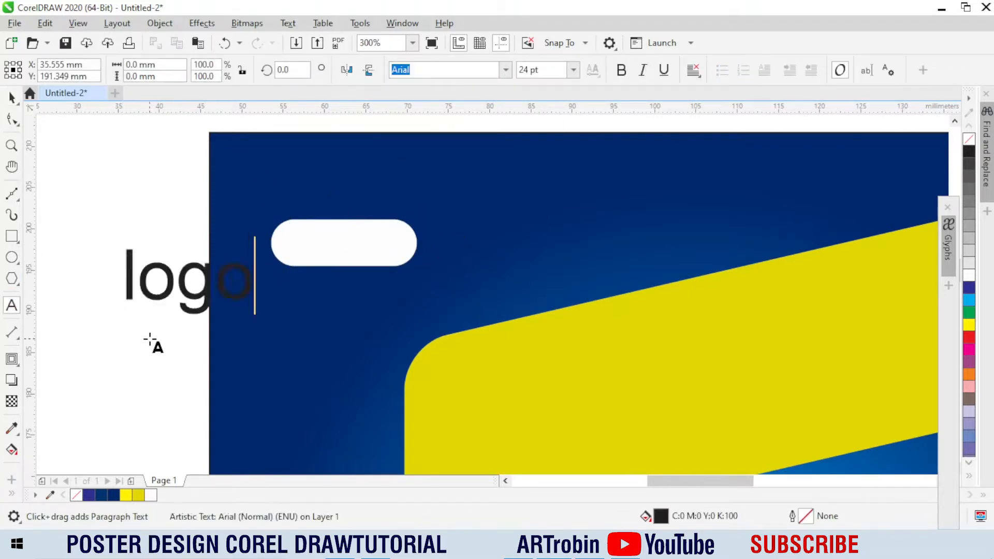
Step: Change the logo text to uppercase and make it bold
key("ctrl+a")
key("shift+F3")
key("Down")
key("Down")
key("Return")
key("ctrl+space")
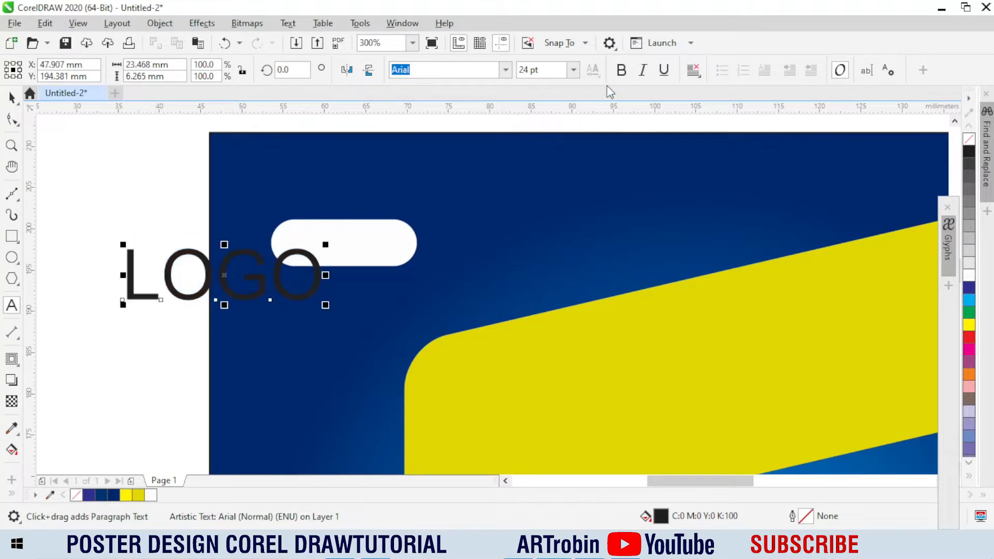
left_click(621, 70)
Step: Shrink the LOGO text and centre it horizontally and vertically on the white rounded shape
left_click_drag(330, 244, 309, 258)
left_click(335, 247, "shift")
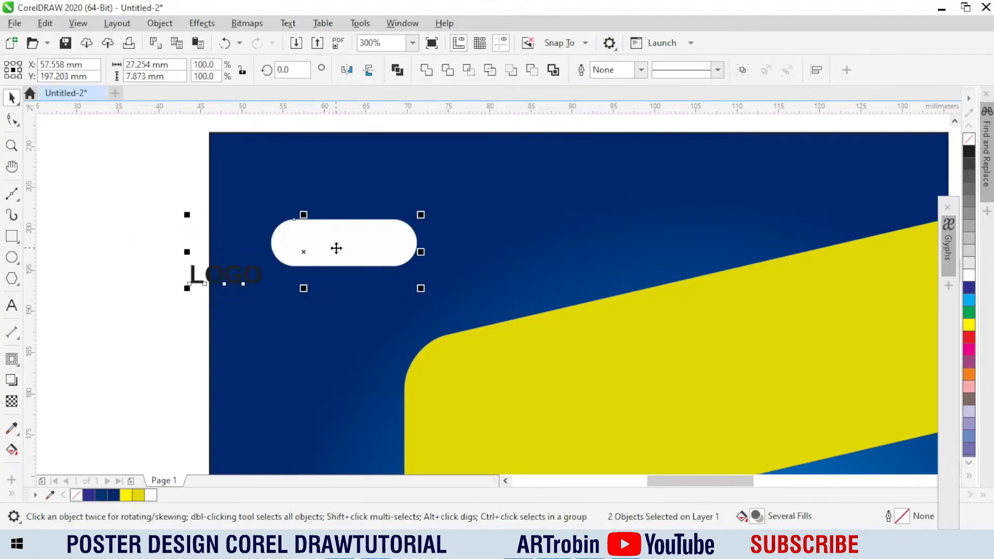
key("c")
key("e")
left_click(203, 268)
left_click_drag(225, 200, 450, 294)
scroll(361, 242, "up", 1)
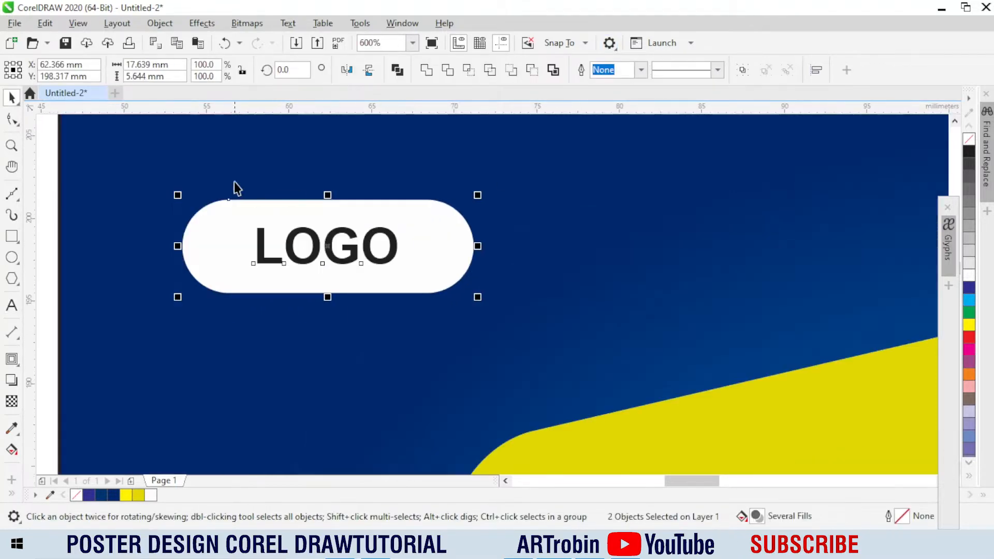
Step: Enlarge the LOGO text from its centre to about 12.2 pt so it fills the white shape
left_click_drag(233, 183, 466, 319)
left_click_drag(403, 272, 433, 291)
scroll(268, 211, "down", 1)
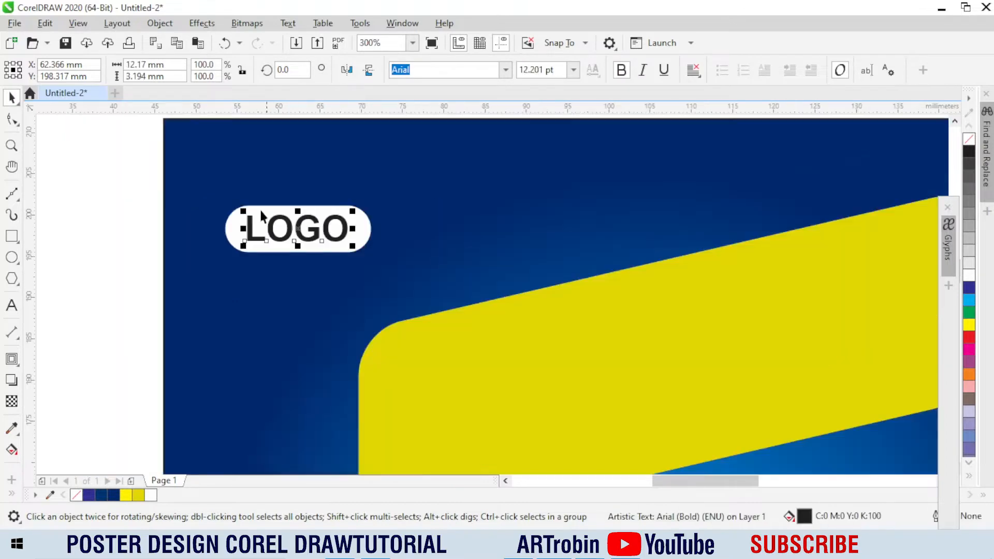
left_click_drag(160, 175, 484, 297)
scroll(333, 214, "down", 4)
Step: Skew the yellow banner's left and right sides slightly upward
left_click(410, 246)
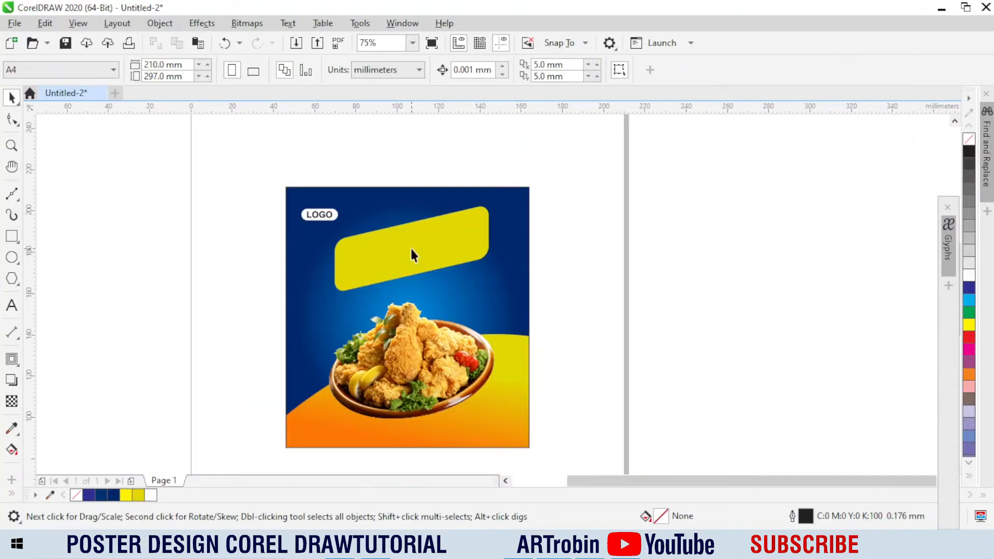
scroll(410, 247, "up", 2)
left_click(542, 190)
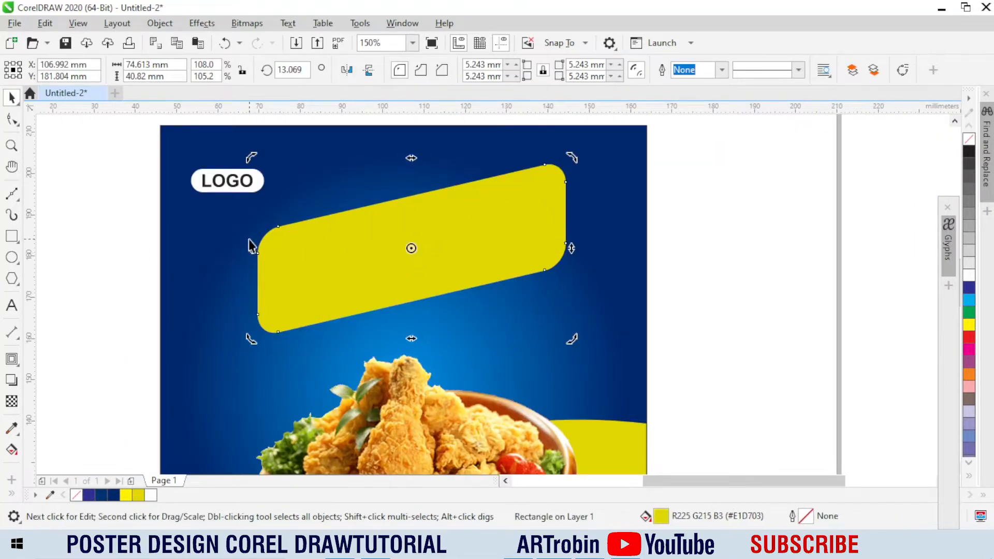
left_click_drag(252, 248, 252, 246)
left_click_drag(572, 248, 572, 243)
Step: Cut the word DELICIOUS from the Notepad text and paste it as artistic text beside the poster in CorelDRAW
left_click(704, 354)
left_click(512, 546)
left_click_drag(457, 384, 326, 372)
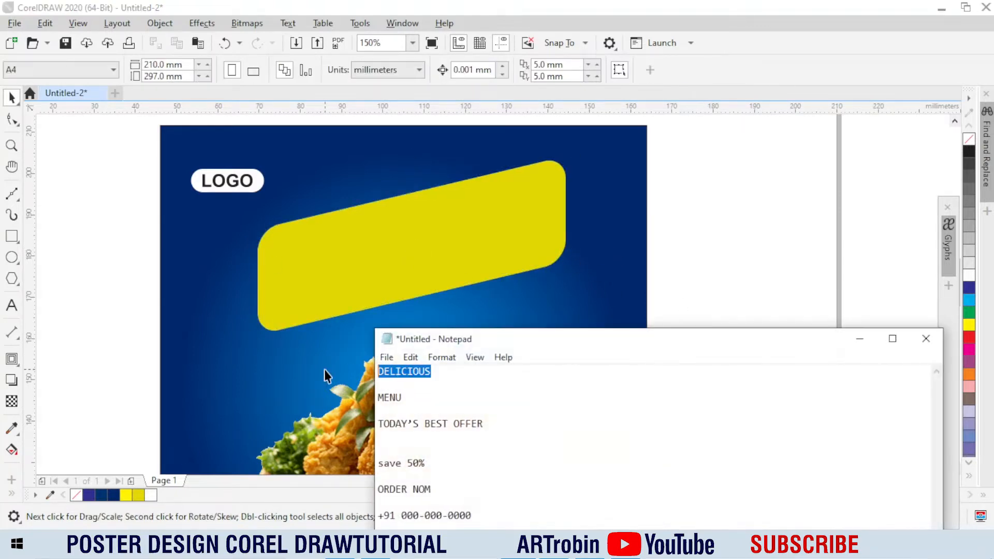
key("ctrl+x")
left_click(164, 317)
left_click(12, 306)
left_click(120, 315)
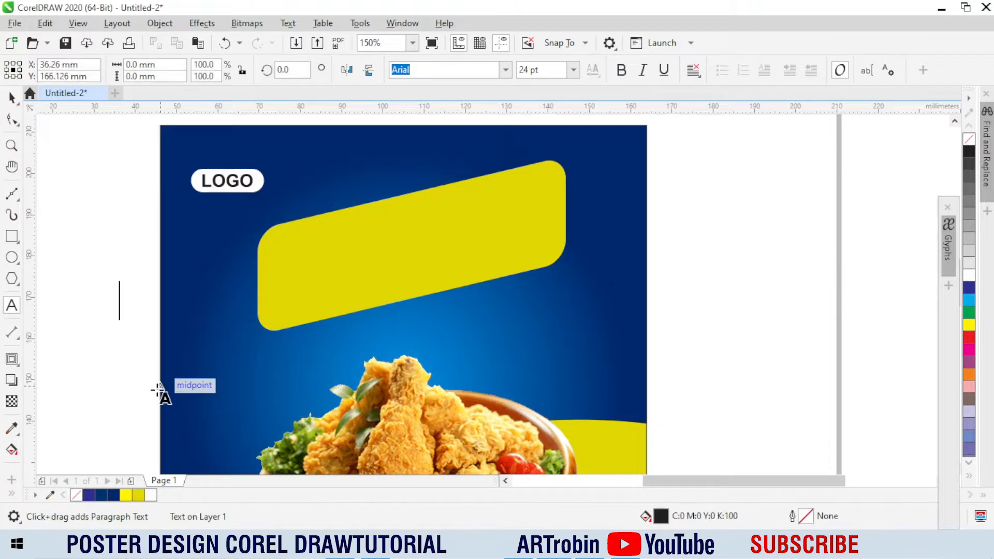
key("ctrl+v")
key("ctrl+space")
Step: Set the DELICIOUS text to the DCC - Ash font and move it onto the yellow banner
type("DCC - Ash")
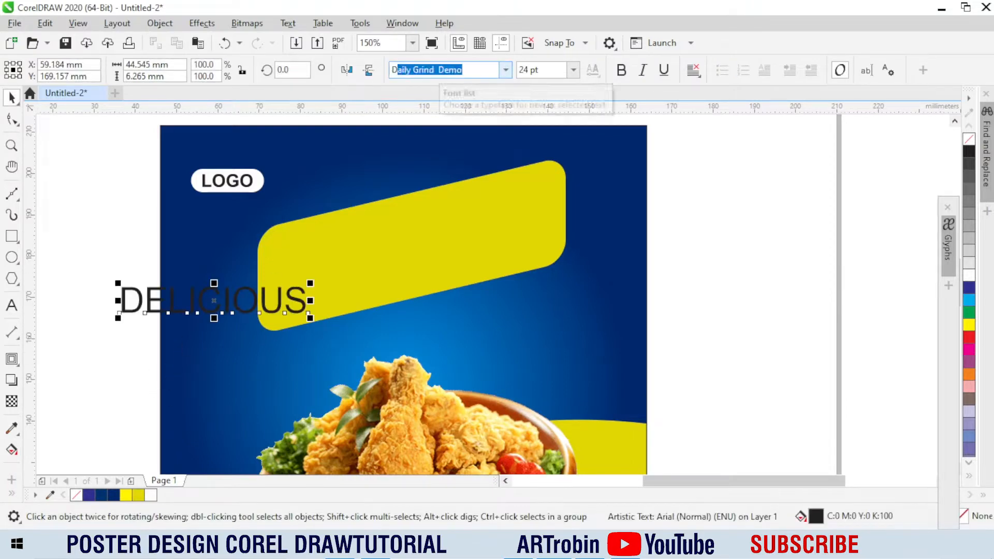
key("Return")
left_click_drag(180, 306, 426, 249)
Step: Convert the DELICIOUS text to curves
scroll(399, 220, "up", 2)
key("ctrl+q")
scroll(413, 273, "down", 1)
Step: Skew DELICIOUS by about 13 degrees to follow the banner's slant and enlarge it to about 56 by 21 mm along the upper edge
left_click(410, 276)
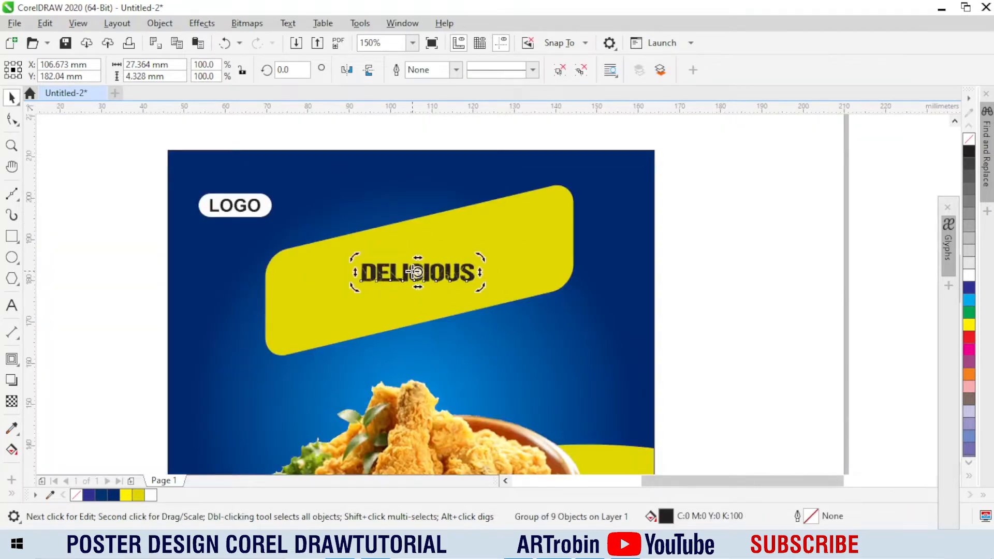
left_click_drag(480, 271, 539, 188)
left_click(408, 263)
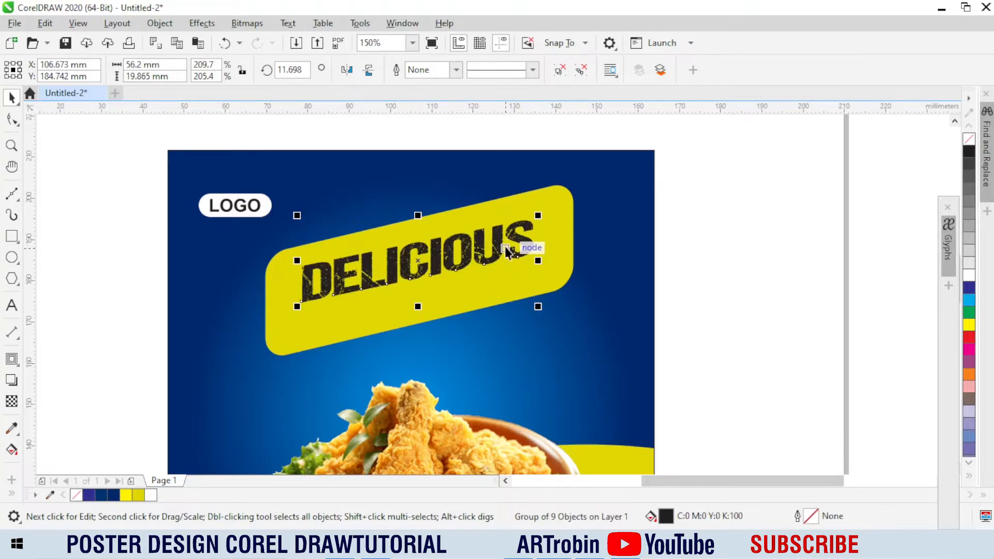
mouse_move(533, 249)
left_mouse_down()
mouse_move(501, 233)
mouse_move(548, 248)
left_mouse_up()
left_click(508, 224)
left_click(516, 283)
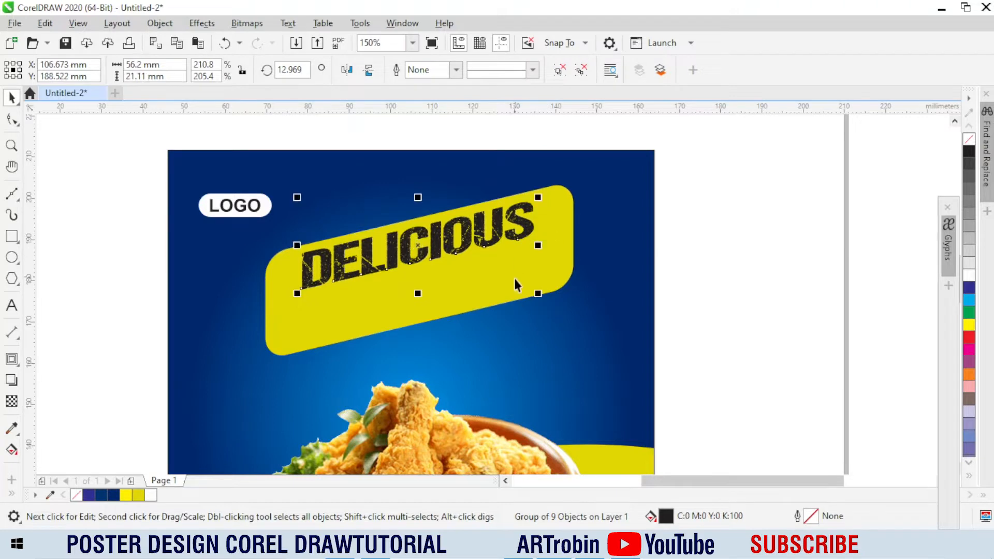
Step: Fill the DELICIOUS lettering with red RGB 207, 0, 0
double_click(667, 516)
left_click(519, 156)
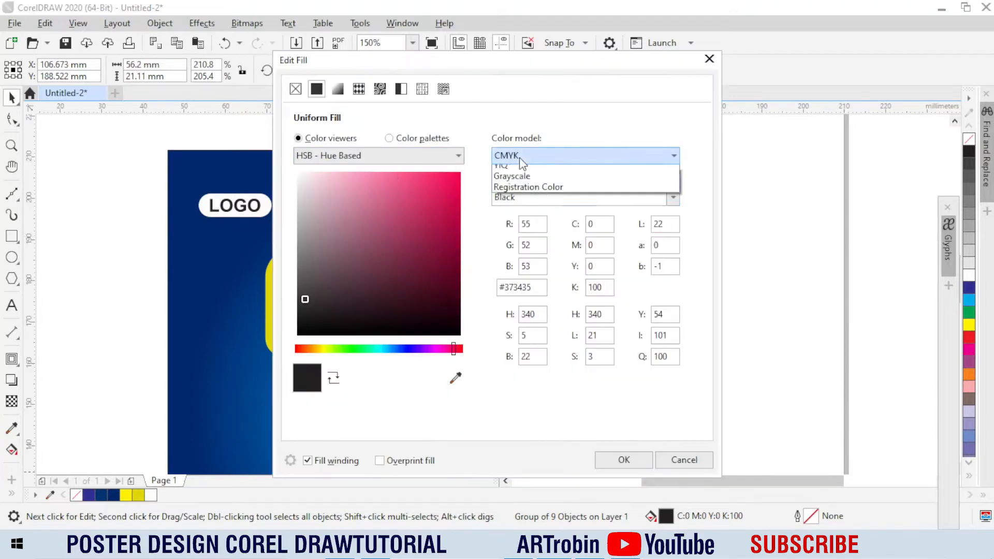
left_click(520, 193)
left_click(454, 185)
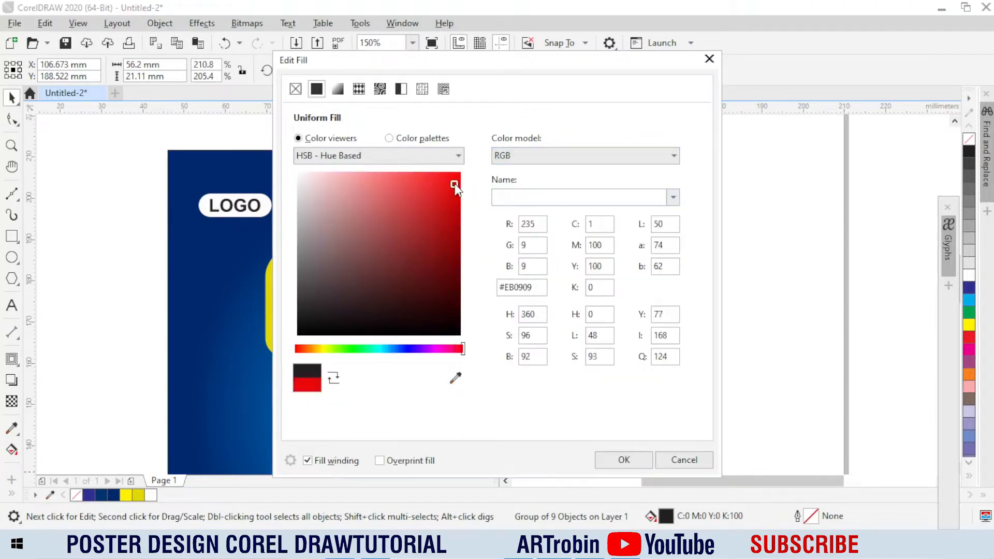
left_click_drag(443, 67, 672, 73)
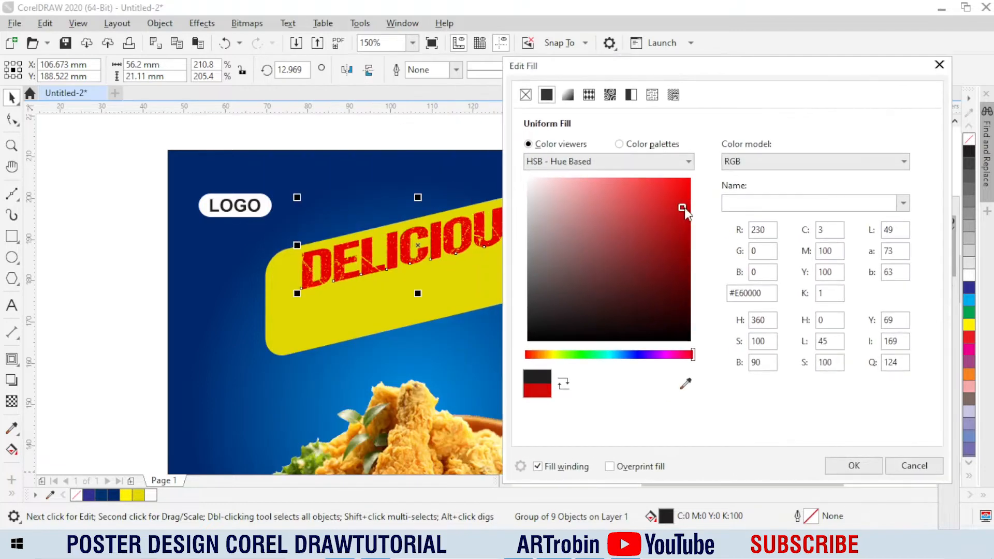
left_click_drag(683, 209, 691, 214)
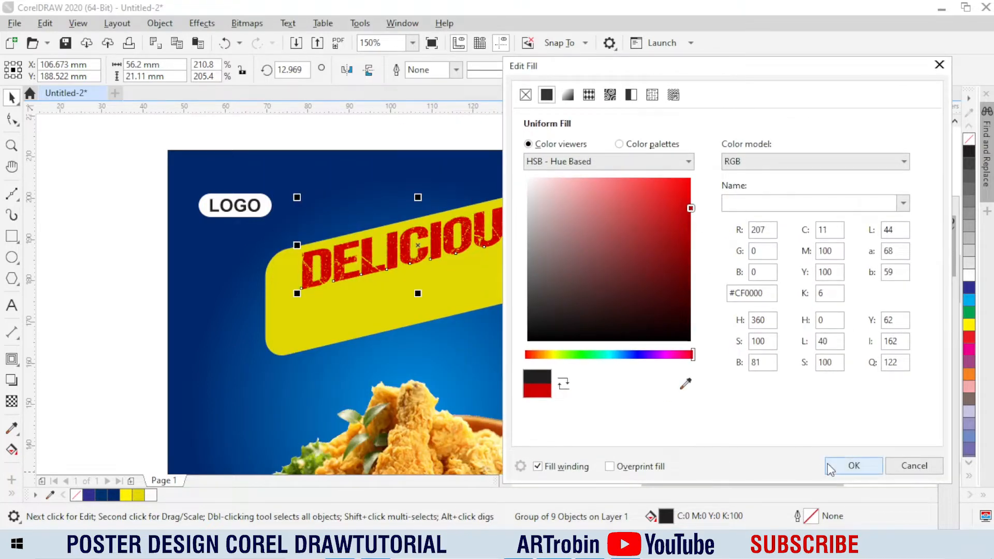
left_click(828, 464)
scroll(299, 268, "up", 2)
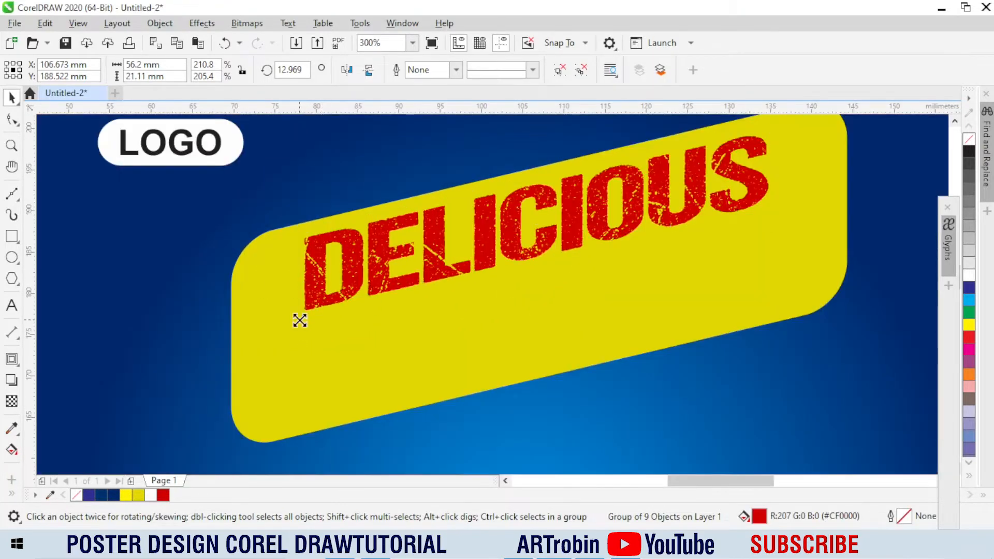
Step: Make a reduced copy of the yellow banner, about 35 by 19 mm, at the banner's lower-right corner
scroll(300, 320, "down", 2)
left_click(536, 282, "ctrl")
left_click_drag(536, 282, 537, 345)
right_click(537, 346)
left_click_drag(263, 445, 432, 352)
key("ctrl+z")
left_click(366, 398, "ctrl")
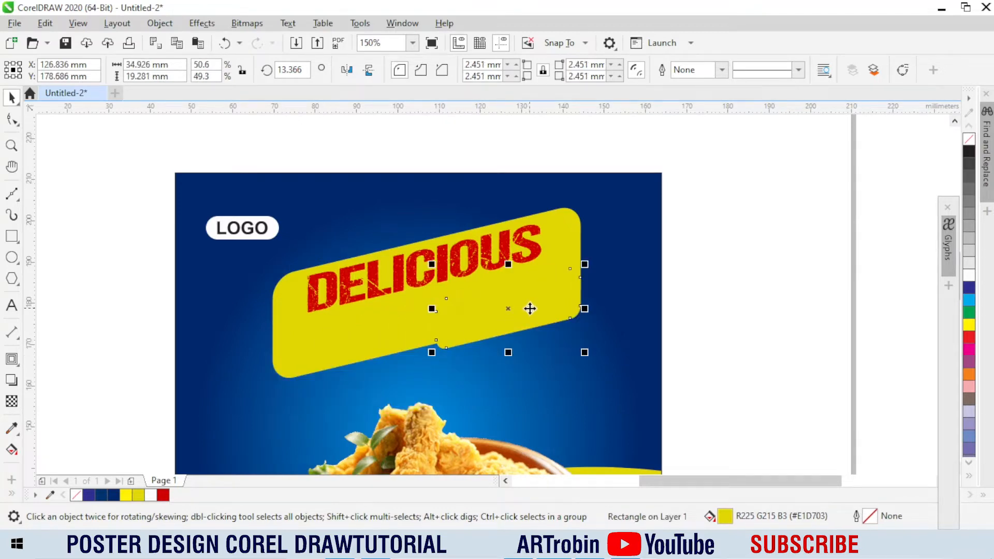
Step: Fill the small slanted copy with dark navy RGB 0, 10, 66
left_click(110, 495)
scroll(489, 333, "up", 2)
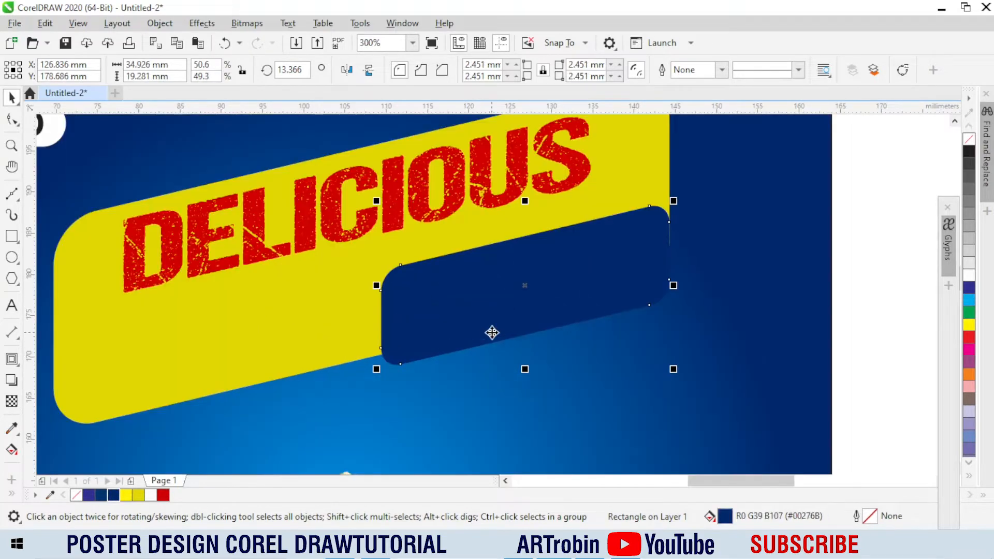
double_click(724, 517)
left_click(336, 138)
left_click(569, 157)
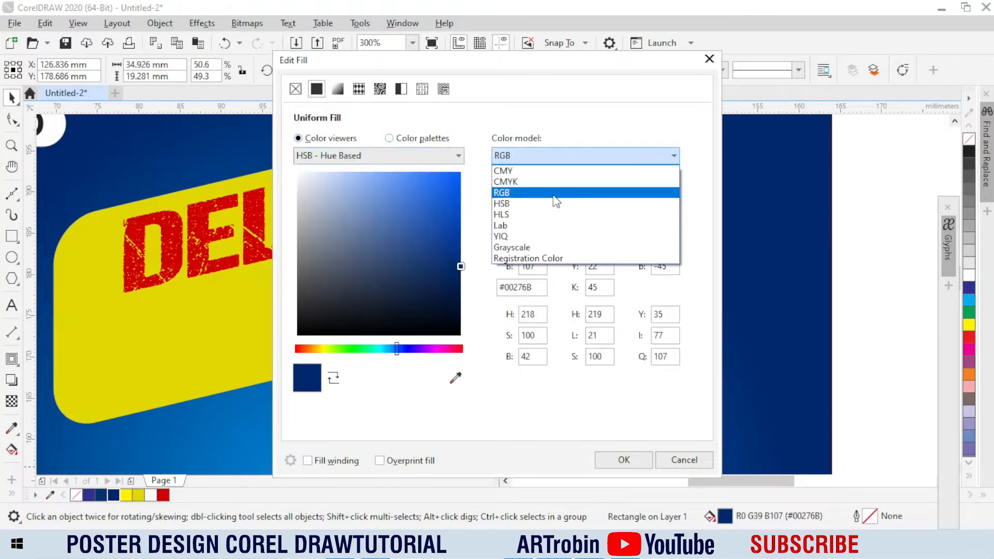
left_click(554, 201)
left_click_drag(460, 266, 472, 300)
left_click_drag(383, 64, 775, 47)
left_click_drag(790, 334, 795, 334)
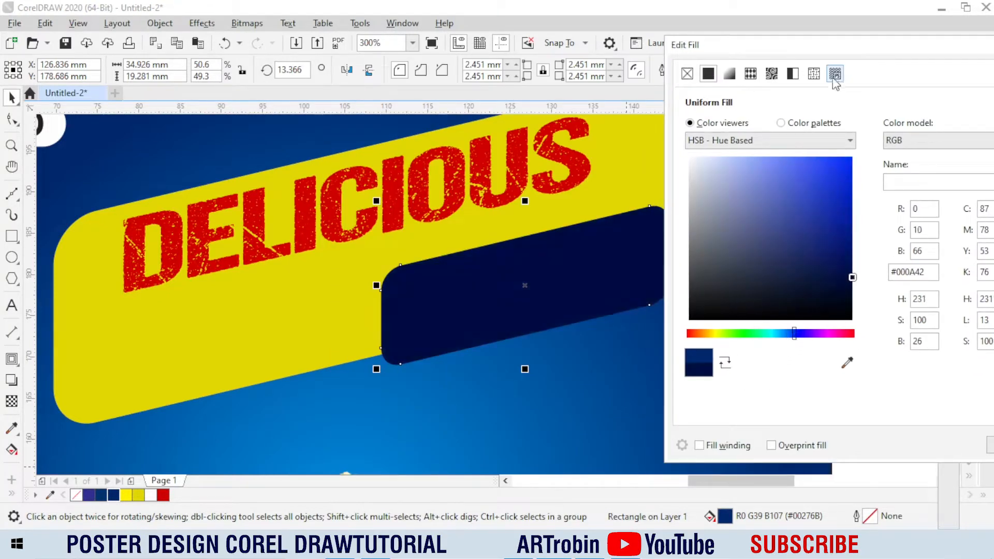
left_click_drag(790, 56, 525, 8)
left_click(747, 407)
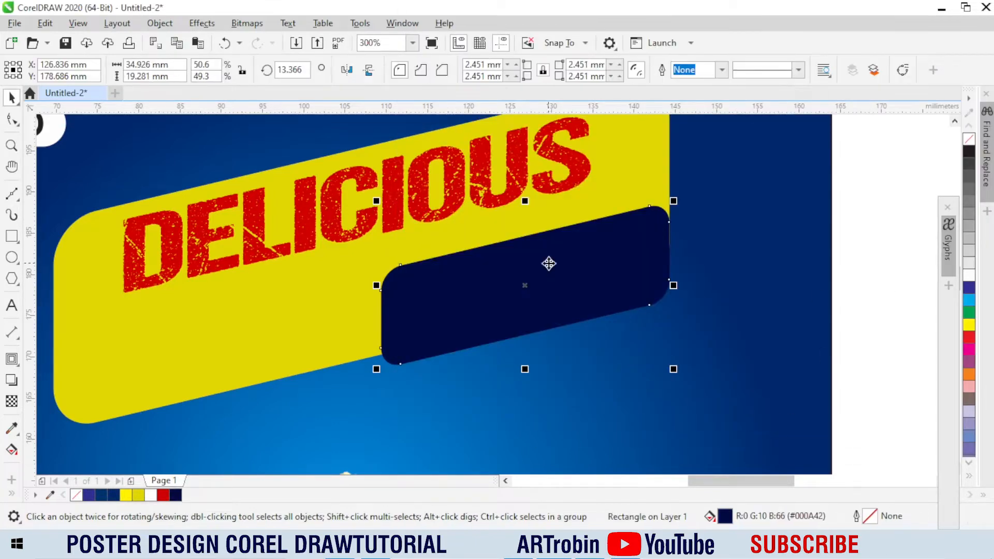
Step: Shrink the navy shape to about 31 by 17 mm and move it slightly down along the banner's right edge
scroll(514, 233, "down", 1)
scroll(523, 224, "up", 2)
scroll(455, 294, "down", 3)
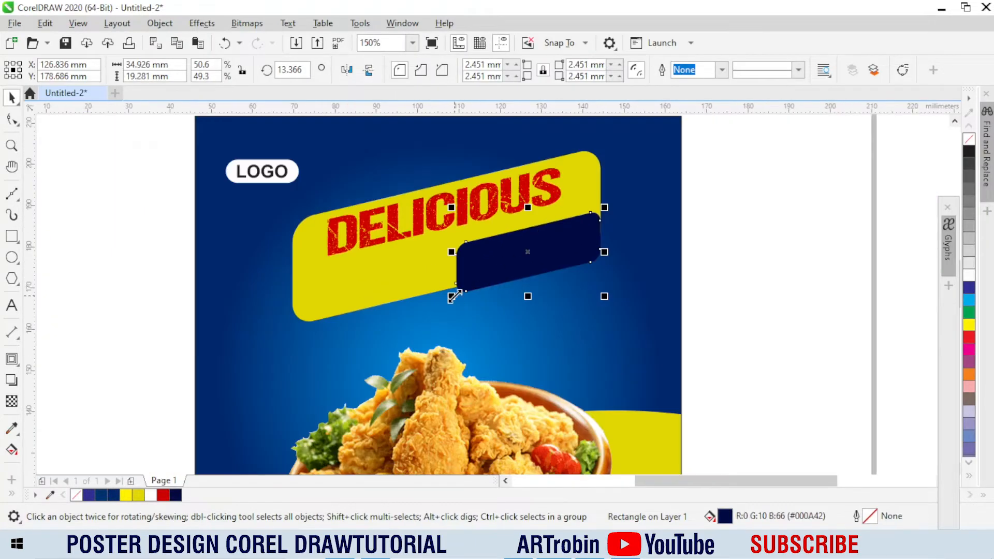
left_click_drag(451, 296, 439, 310)
scroll(581, 228, "up", 2)
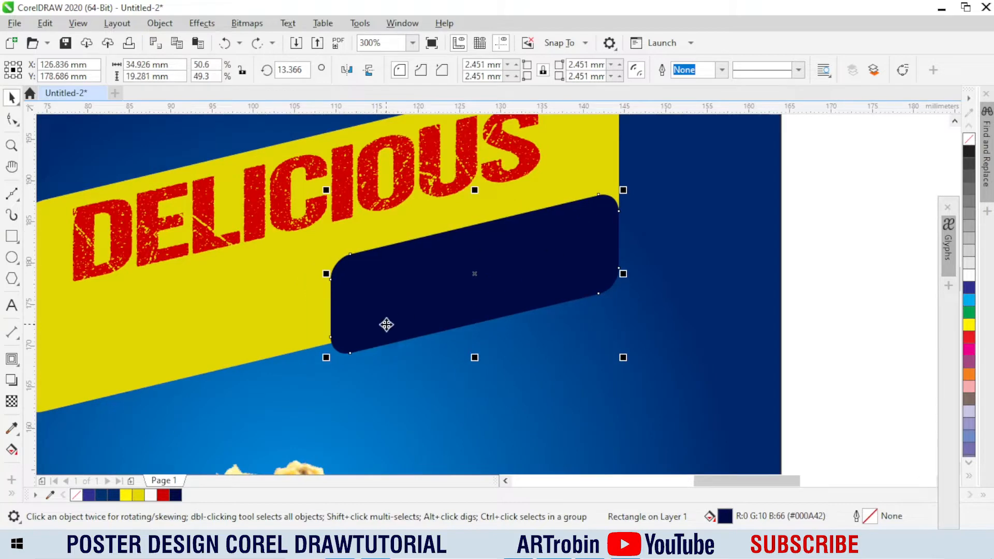
left_click_drag(325, 359, 355, 340)
scroll(506, 269, "up", 2)
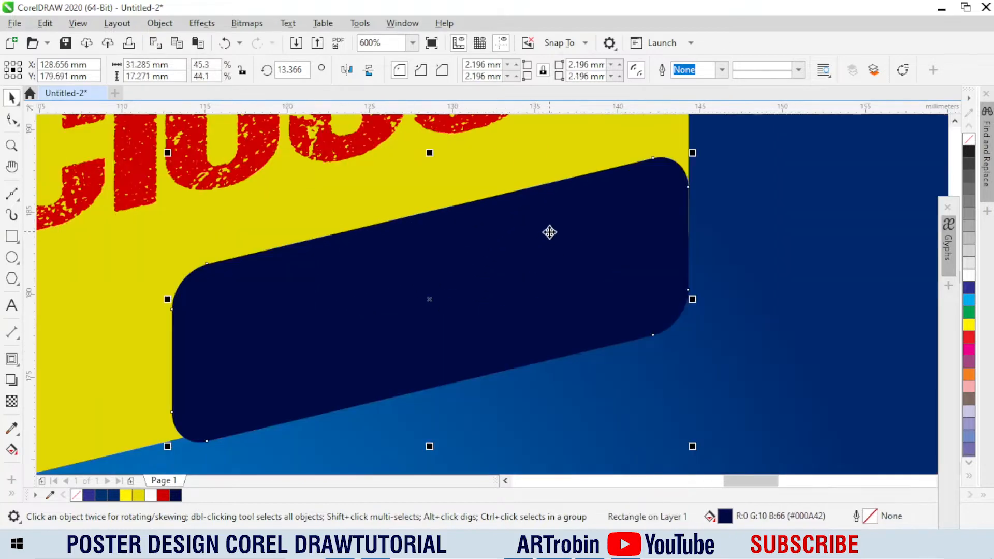
left_click_drag(548, 231, 542, 267)
scroll(536, 217, "down", 4)
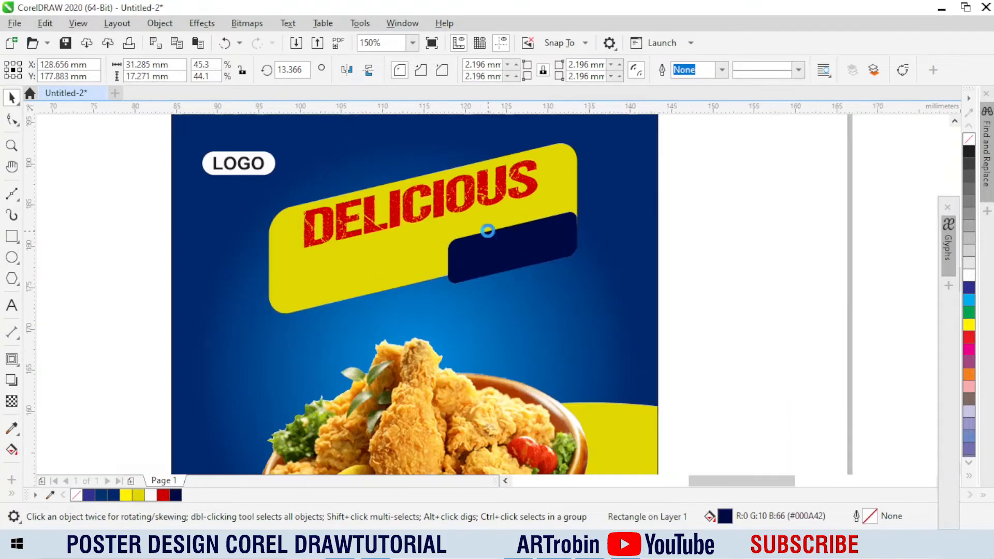
Step: Enlarge the navy shape to about 32.5 by 18 mm and align it with the yellow banner's right edge
scroll(486, 230, "up", 2)
mouse_move(396, 189)
left_mouse_down()
mouse_move(406, 188)
mouse_move(383, 182)
left_mouse_up()
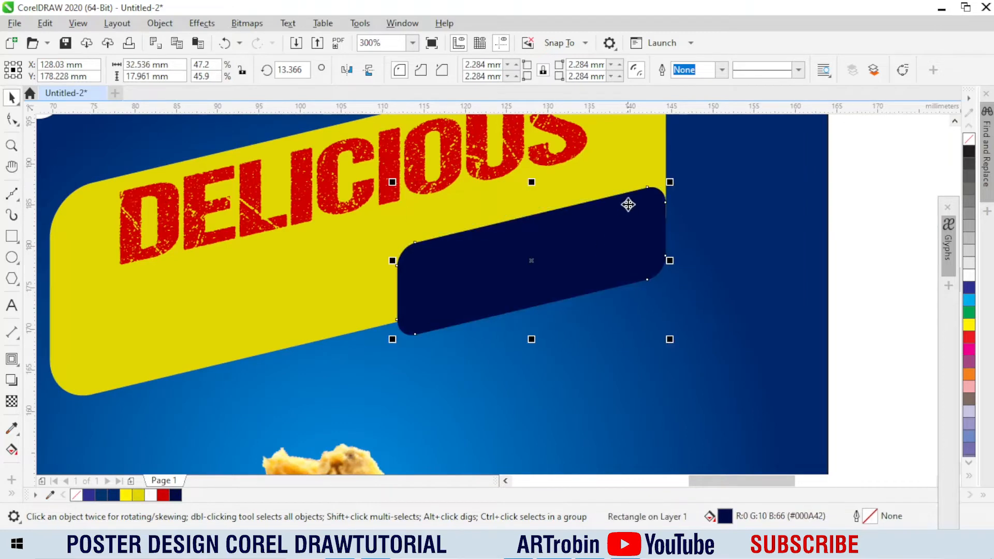
scroll(628, 204, "up", 2)
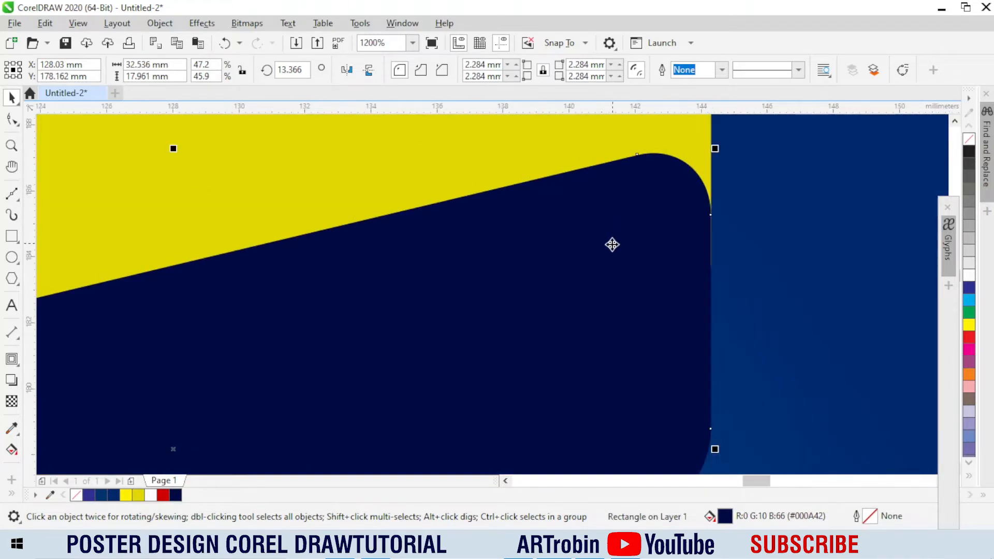
scroll(612, 244, "down", 6)
left_click(762, 264)
Step: Stretch DELICIOUS to about 57 by 23 mm and skew it to about 13.6 degrees above the navy shape
scroll(502, 259, "up", 2)
left_click(528, 222)
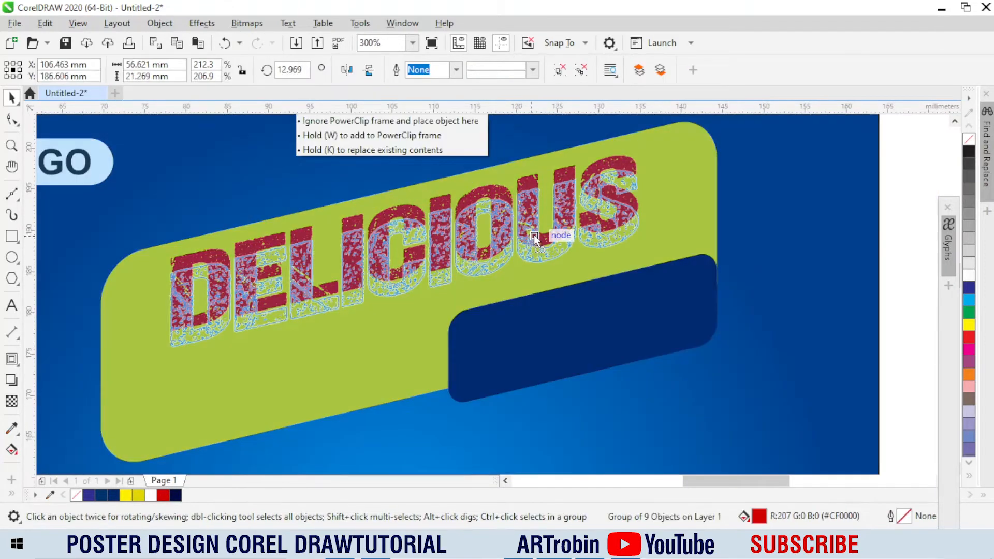
left_click_drag(404, 166, 404, 145)
left_click(537, 200)
left_click_drag(642, 250, 650, 252)
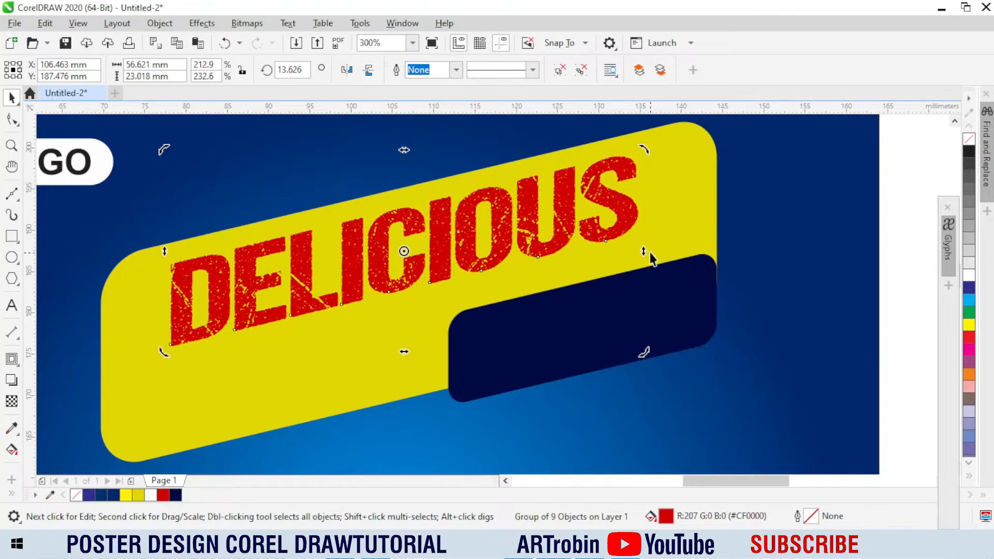
scroll(589, 228, "down", 1)
left_click(406, 279)
scroll(581, 262, "up", 1)
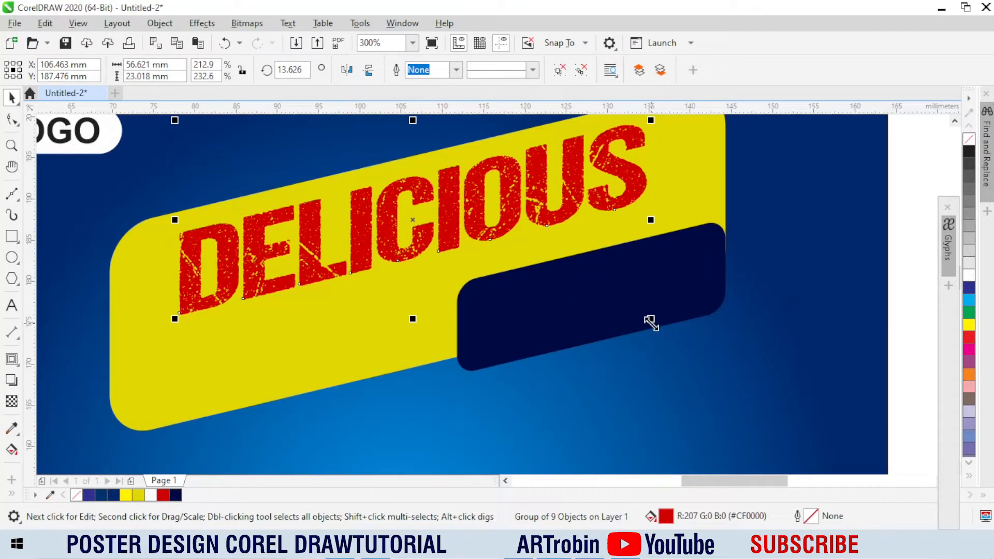
Step: Enlarge DELICIOUS slightly to about 58 by 23.6 mm on the yellow banner
left_click_drag(651, 322, 659, 326)
scroll(403, 274, "down", 2)
scroll(494, 313, "up", 2)
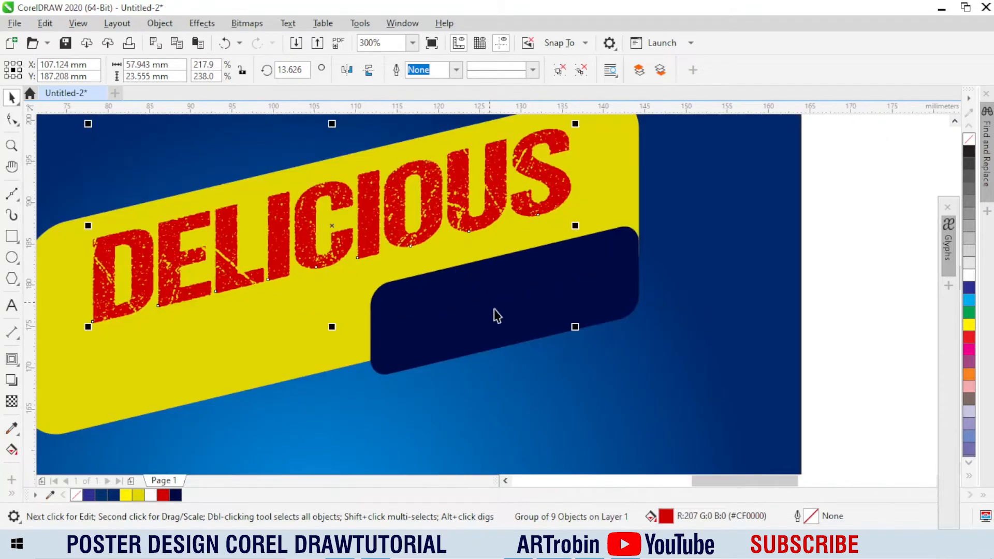
Step: Add the text MENU over the banner's lower edge and set its font to DCC - Ash
left_click(625, 546)
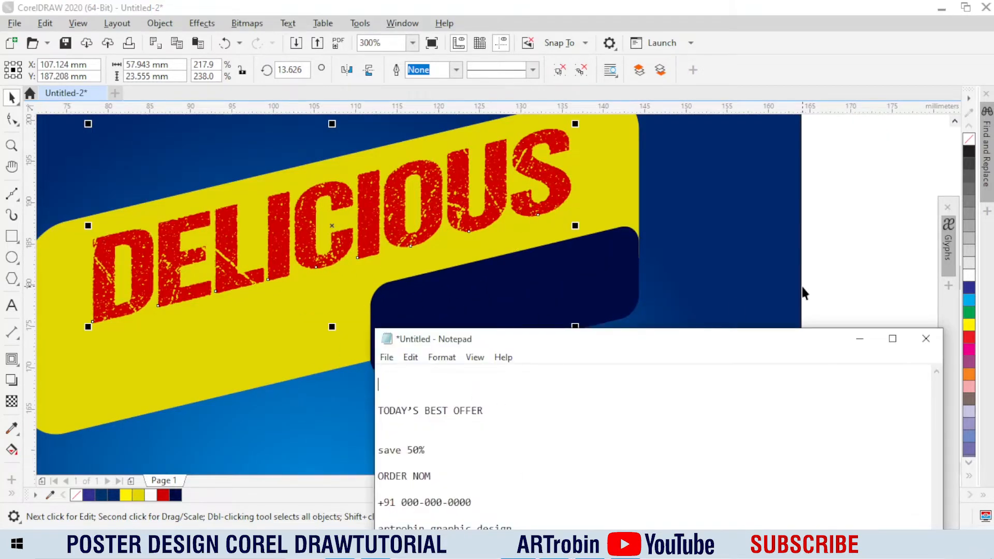
left_click(801, 288)
left_click(12, 305)
left_click(236, 372)
type("MENU")
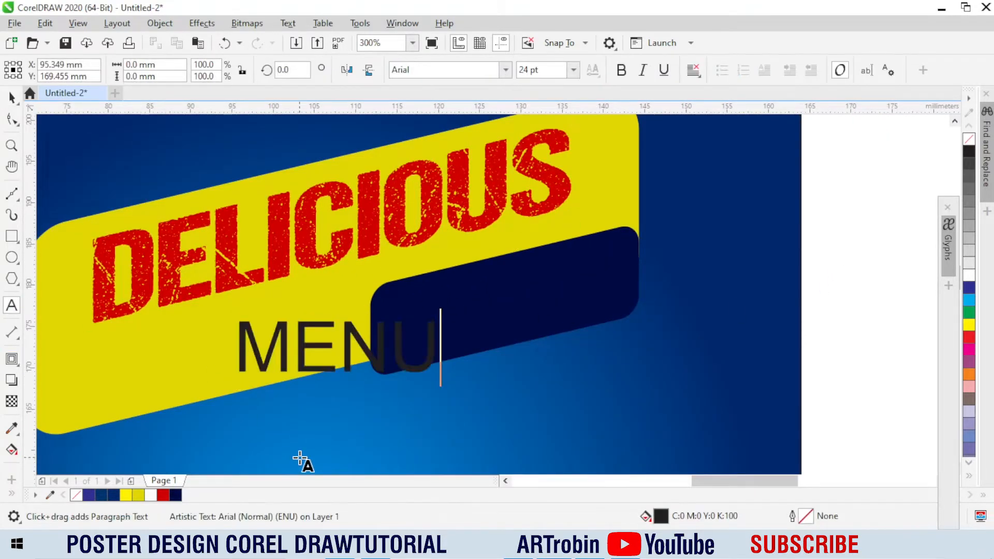
key("ctrl+space")
type("d")
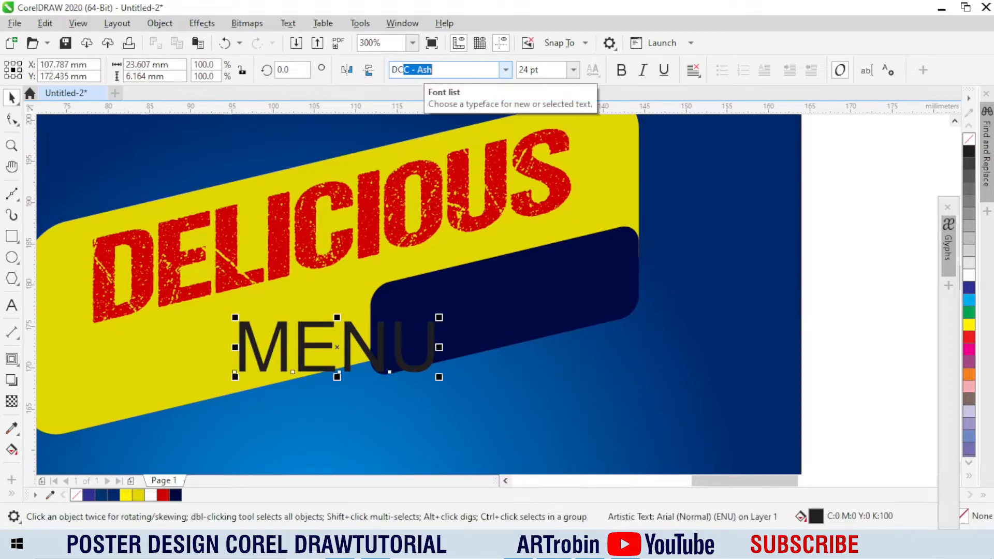
key("Return")
Step: Move MENU onto the navy shape and reduce its height to about 5 mm
left_click(395, 332)
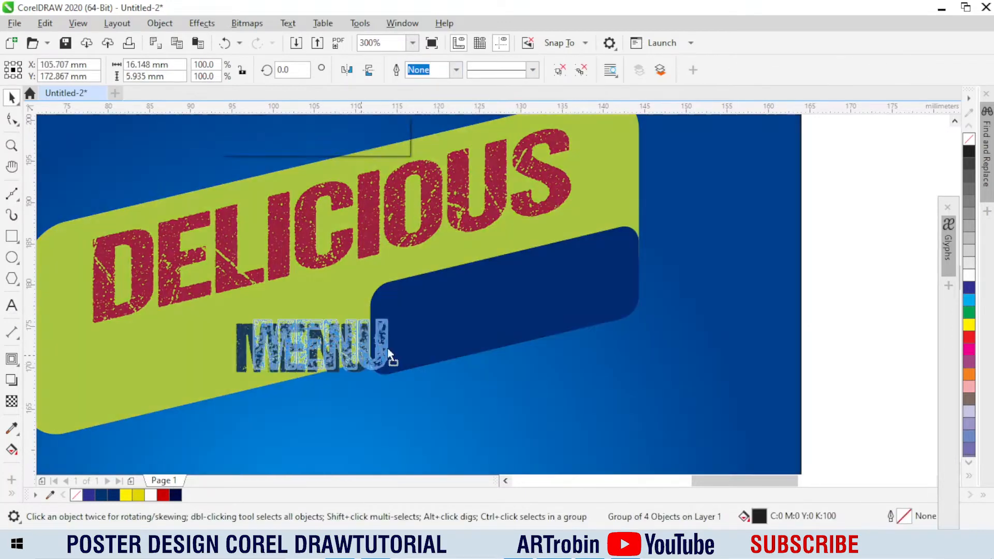
scroll(529, 320, "up", 2)
left_click_drag(486, 254, 487, 262)
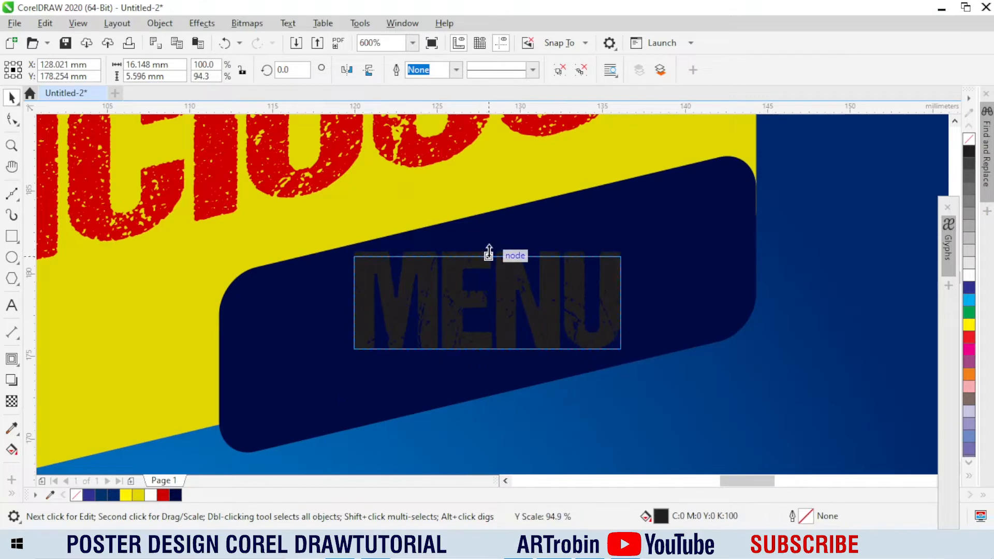
left_click_drag(462, 312, 405, 355)
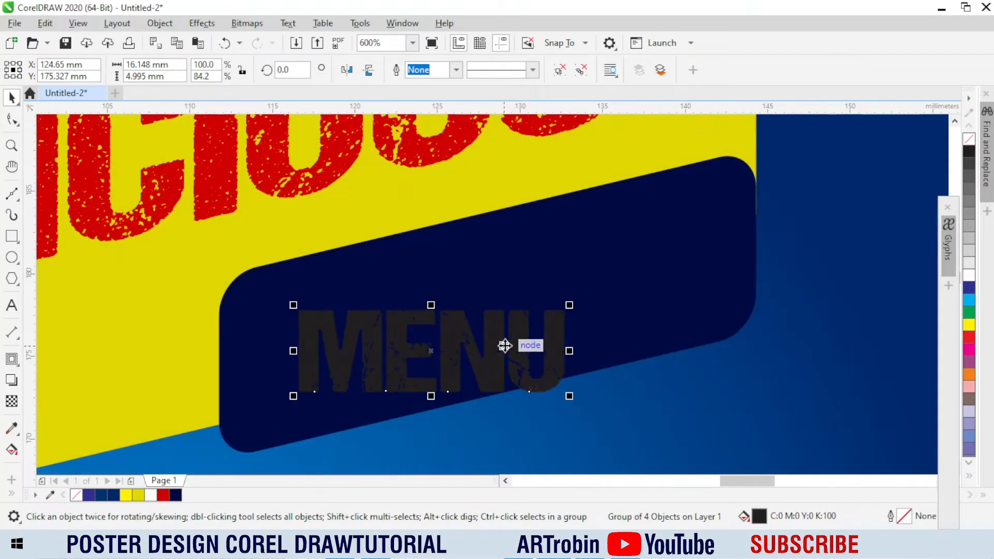
Step: Skew MENU upward to about 13.2 degrees and enlarge it in white to about 22.7 by 12.2 mm
left_click(505, 346)
left_click_drag(570, 351, 590, 294)
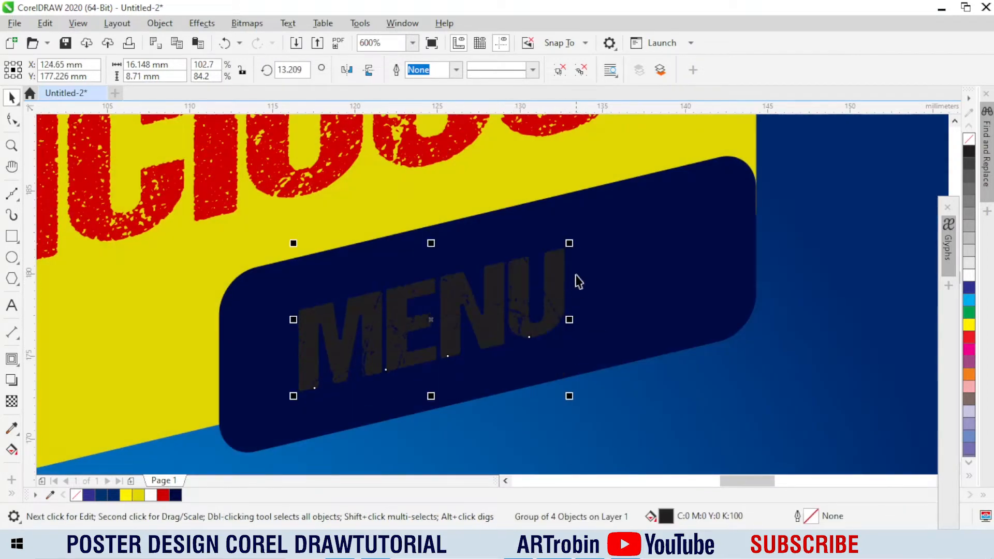
left_click_drag(573, 243, 681, 183)
left_click(969, 274)
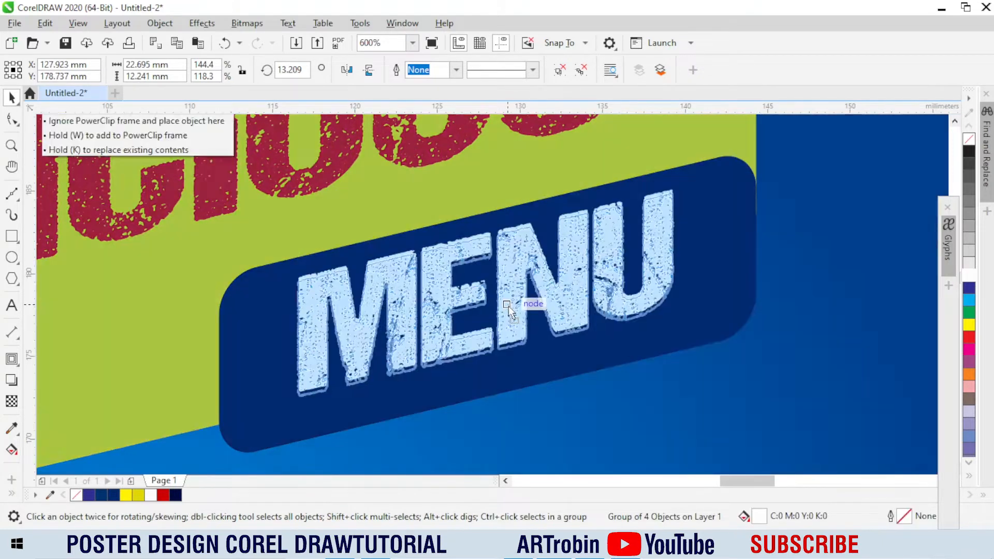
Step: Centre MENU horizontally and vertically on the navy shape
left_click(258, 342)
key("c")
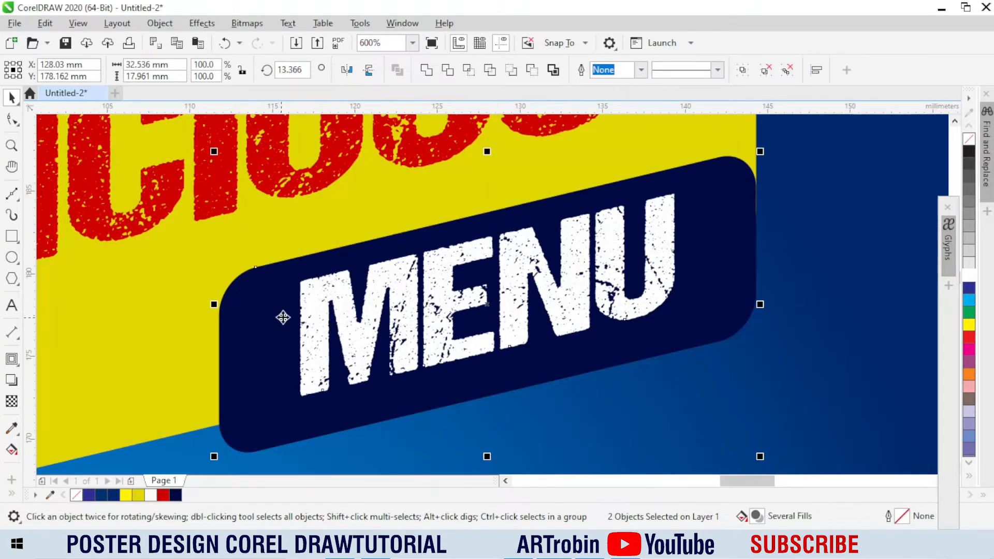
key("e")
scroll(416, 302, "down", 2)
key("Escape")
Step: Enlarge MENU to about 24.1 by 13 mm within the navy shape
scroll(423, 284, "up", 2)
left_click(346, 335)
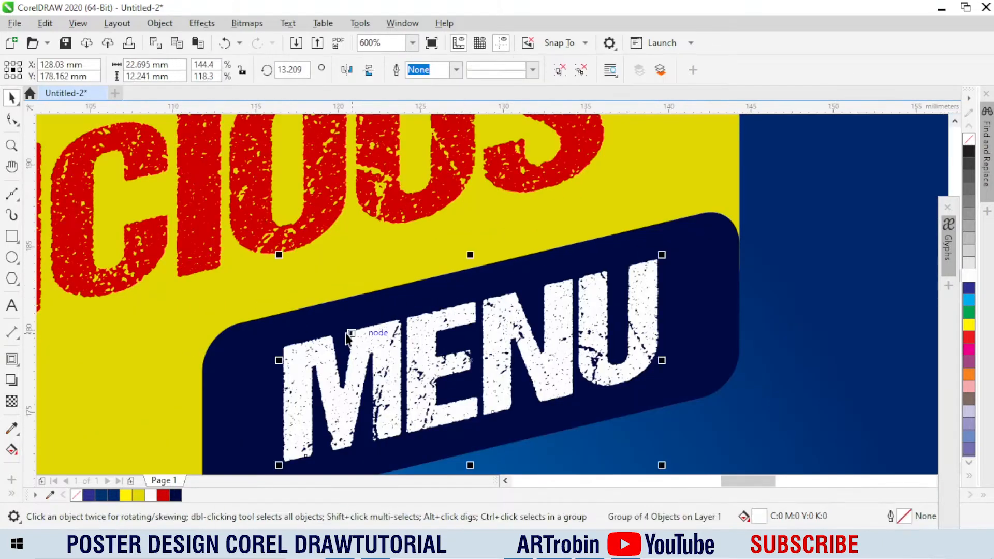
left_click_drag(280, 253, 269, 259)
scroll(473, 282, "down", 2)
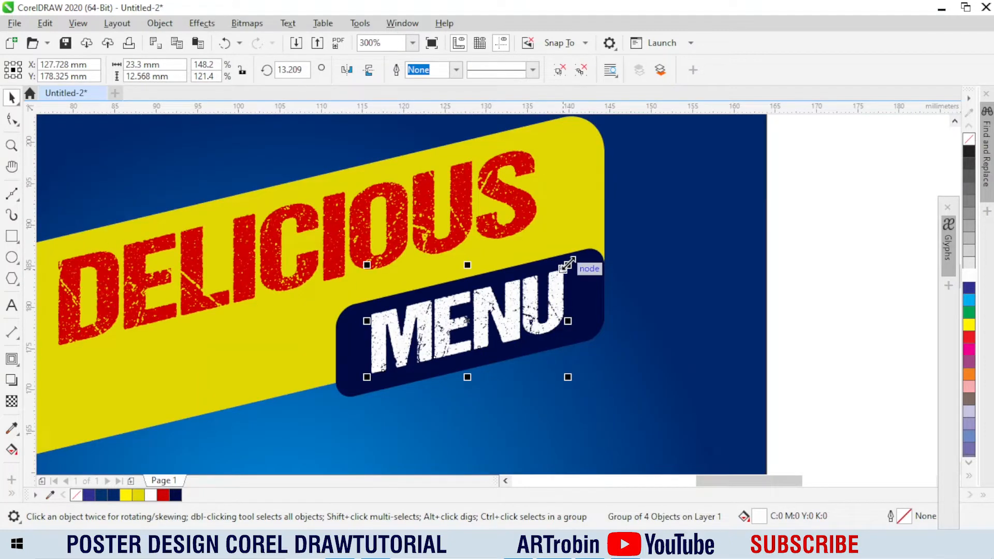
left_click_drag(567, 265, 574, 259)
scroll(563, 284, "up", 2)
left_click_drag(584, 358, 588, 361)
scroll(598, 329, "down", 1)
key("ctrl+z")
scroll(427, 338, "up", 1)
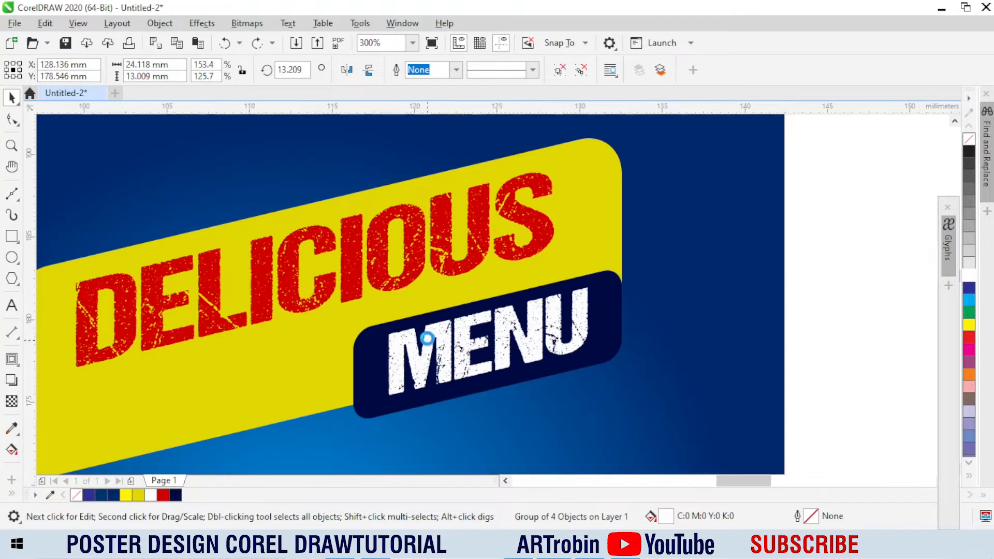
left_click(428, 339)
scroll(494, 289, "down", 2)
Step: Convert the navy shape to curves and extend its left end to make it about 40.2 by 19.9 mm
left_click(399, 281)
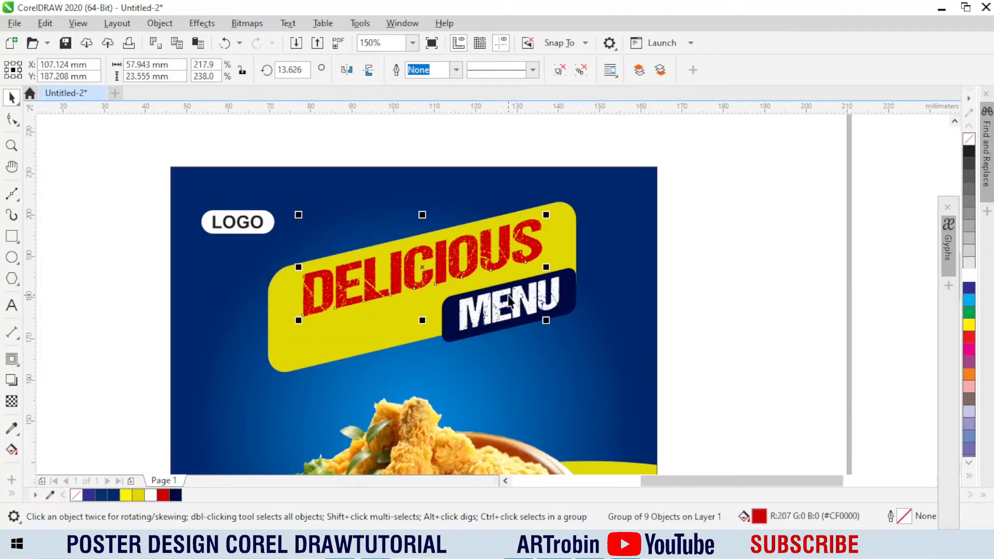
left_click(440, 314, "ctrl")
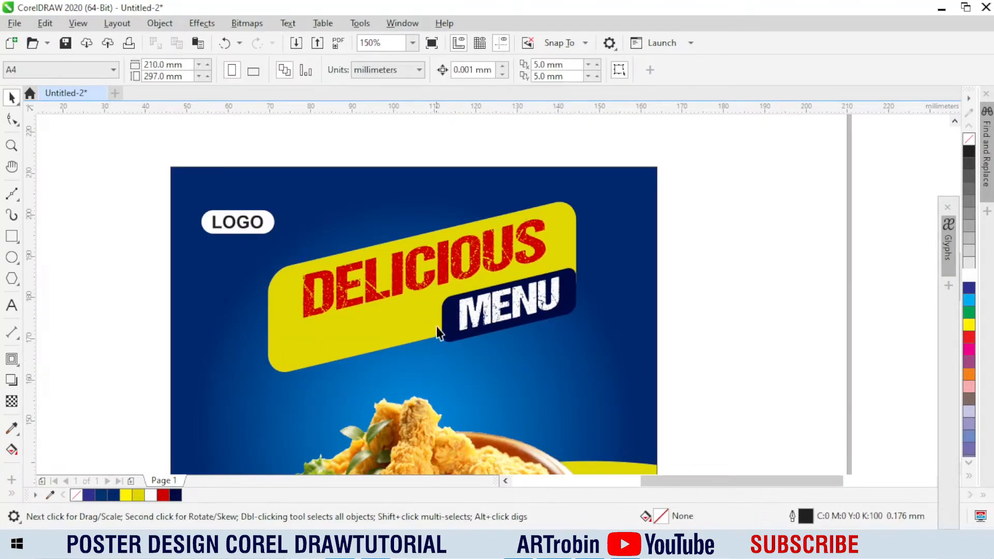
left_click(17, 121)
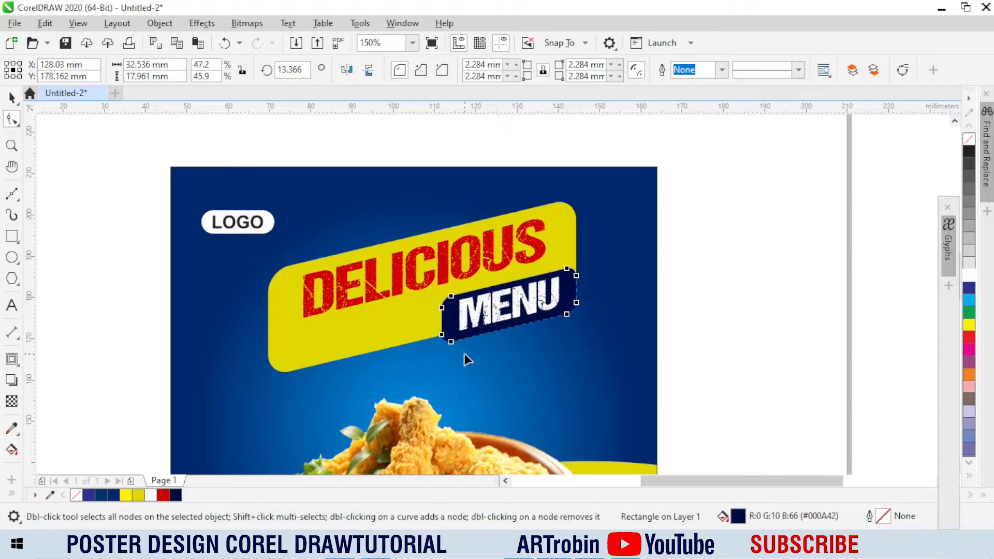
scroll(469, 347, "up", 2)
key("ctrl+q")
scroll(472, 301, "down", 1)
left_click_drag(362, 176, 367, 324)
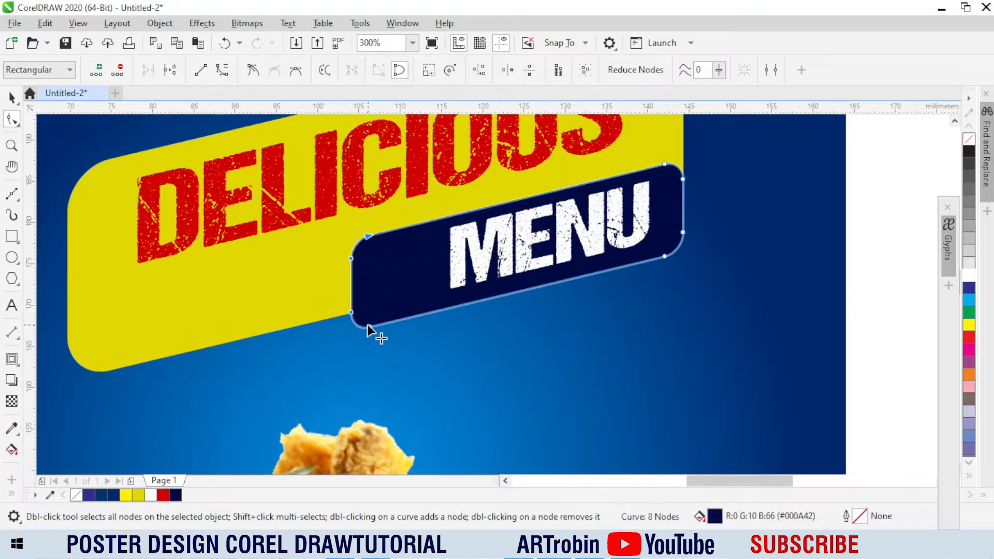
key("space")
scroll(422, 332, "down", 1)
key("Escape")
Step: Widen MENU toward the navy shape's left end to about 27.5 by 14.2 mm
scroll(439, 289, "up", 2)
left_click(441, 292)
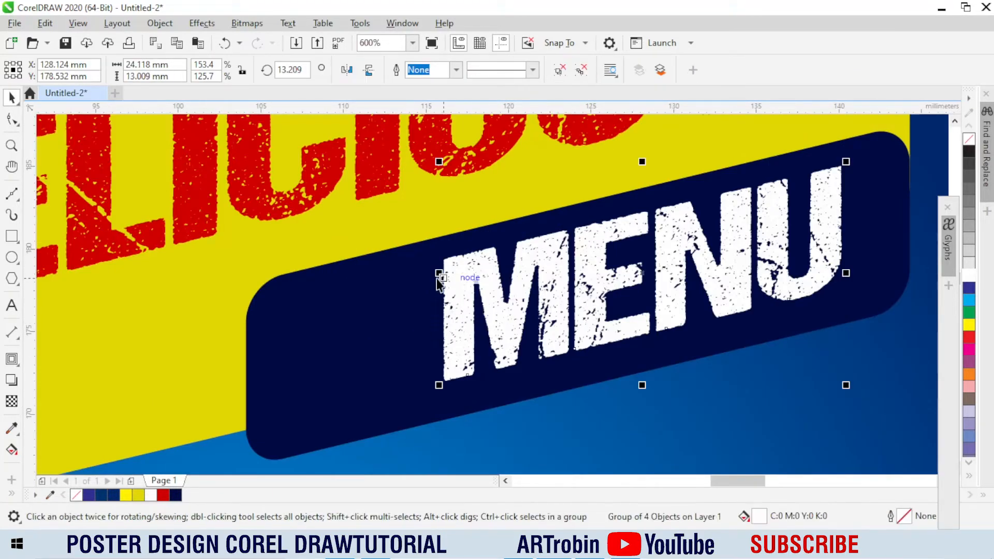
left_click_drag(438, 274, 381, 294)
left_click(383, 298)
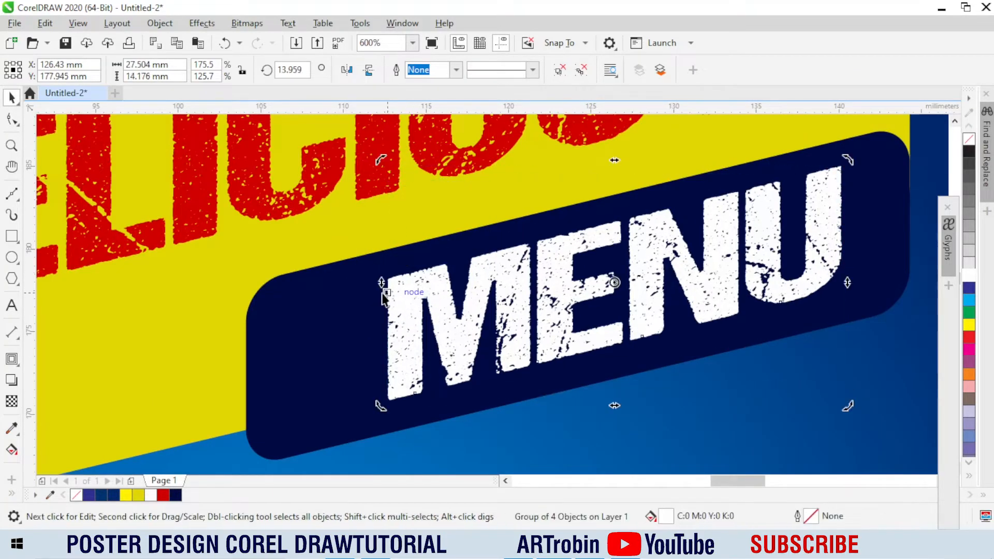
scroll(383, 298, "down", 1)
scroll(486, 289, "up", 1)
left_click(487, 289)
scroll(491, 279, "down", 1)
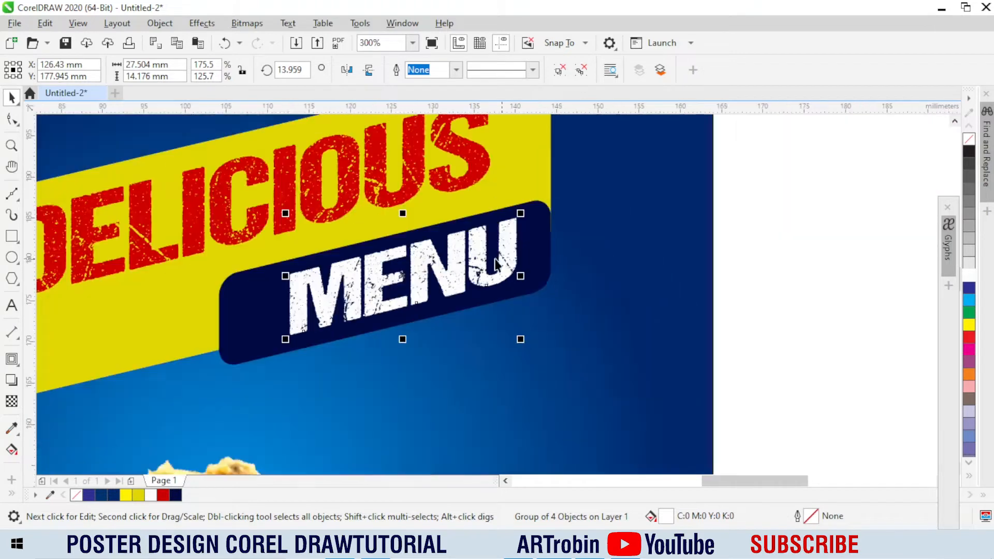
scroll(498, 251, "down", 1)
scroll(477, 228, "up", 1)
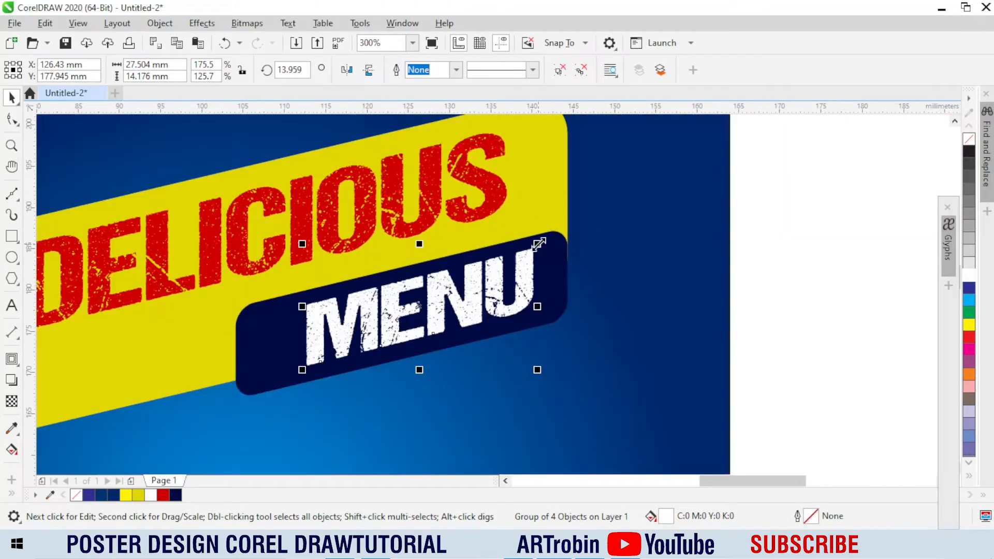
scroll(538, 246, "down", 1)
key("Escape")
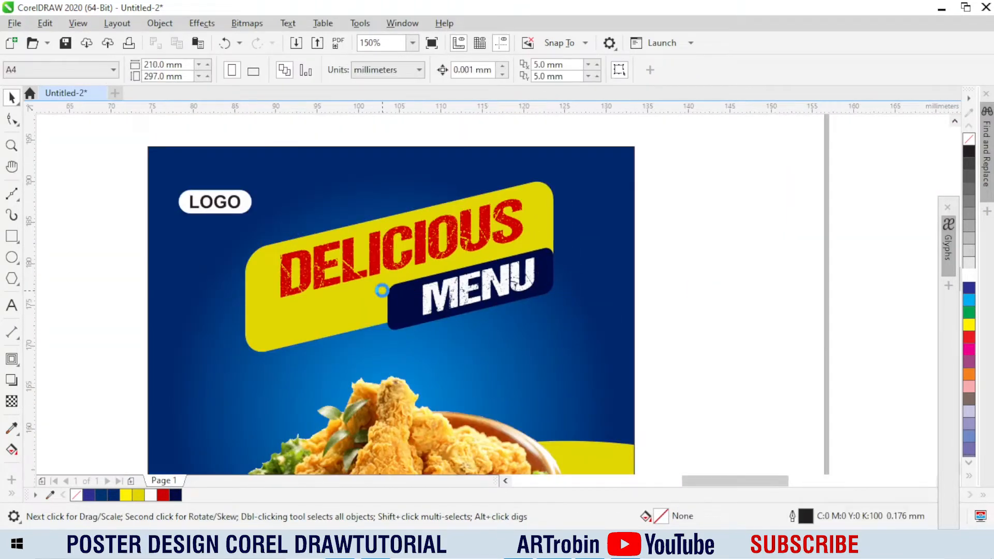
Step: Shorten the navy shape by moving its left-end nodes about 3 mm toward MENU along the slant
scroll(382, 290, "up", 1)
left_click(393, 338)
left_click(523, 313)
left_click(526, 303)
double_click(413, 333)
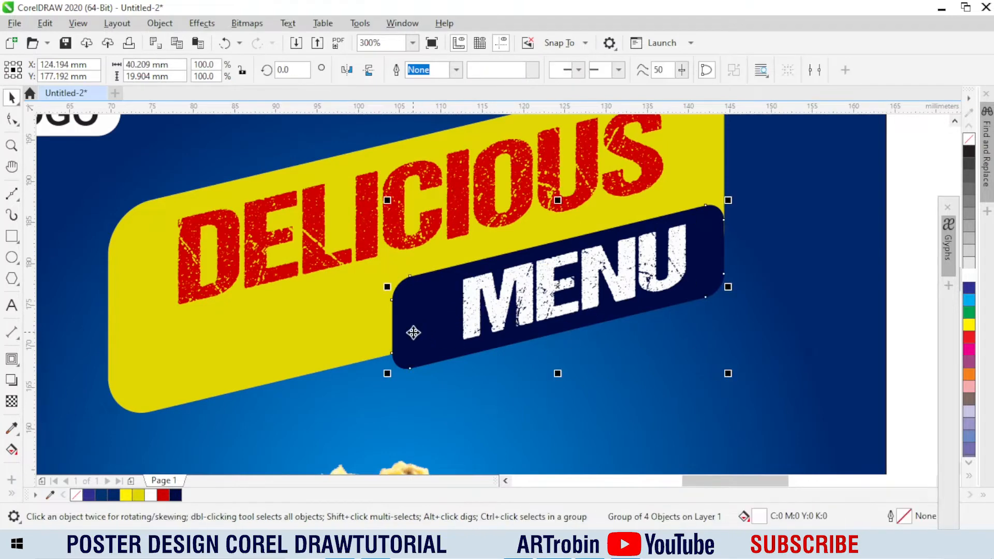
left_click_drag(363, 268, 433, 363)
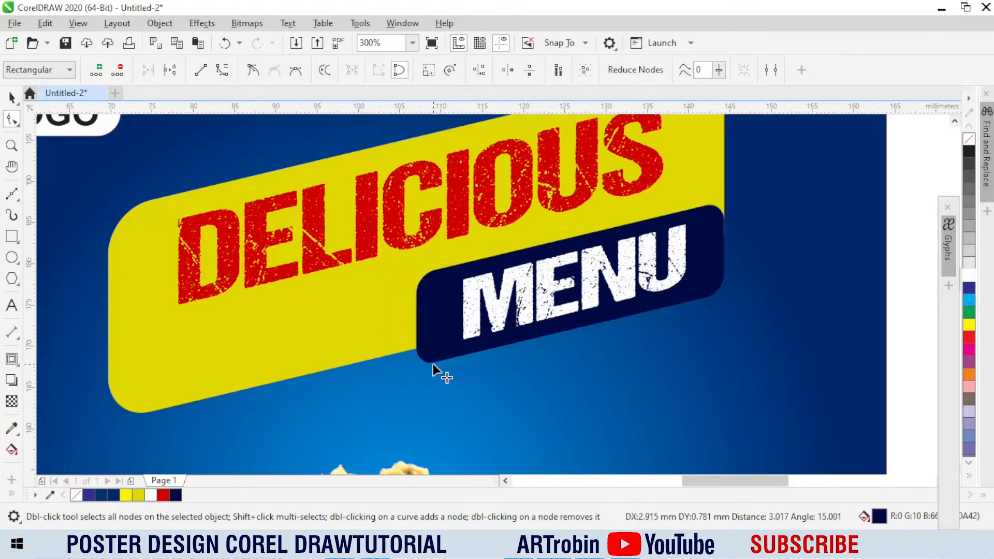
key("space")
scroll(719, 309, "down", 1)
Step: Enlarge DELICIOUS toward the banner's lower left to about 62 by 25.2 mm
left_click(339, 284)
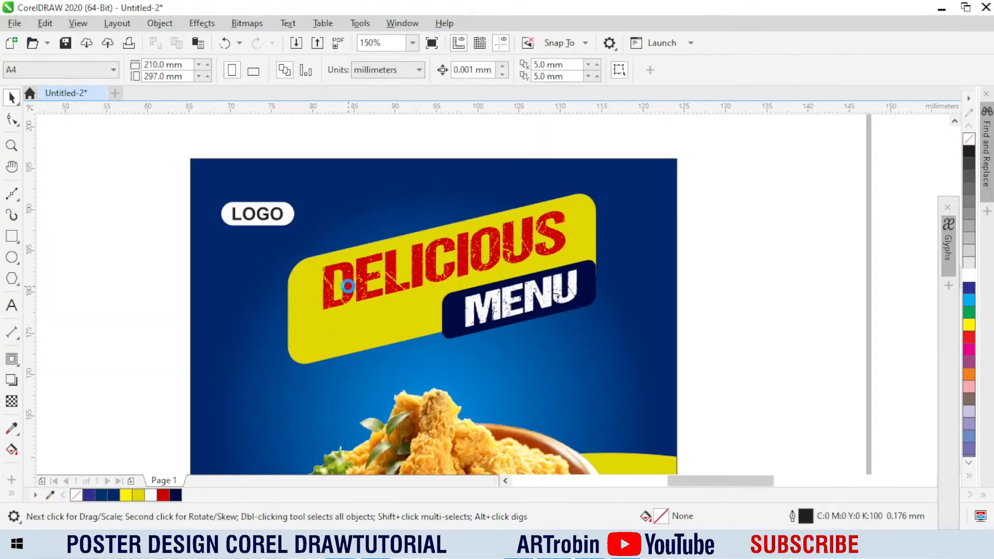
scroll(295, 340, "up", 1)
left_click_drag(294, 336, 267, 349)
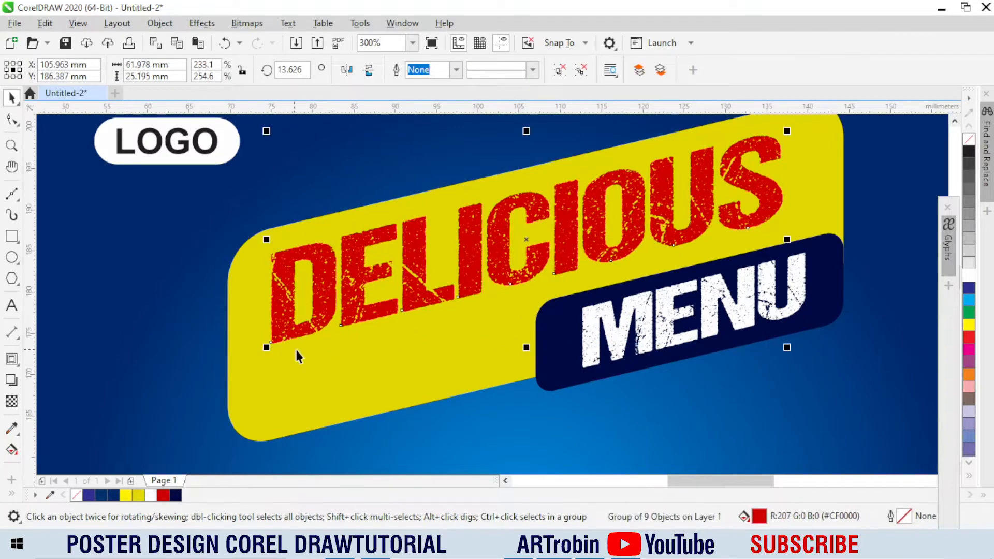
scroll(295, 347, "down", 1)
Step: Cut TODAY'S BEST OFFER from the Notepad text and paste it as artistic text across the banner's lower part
key("alt+Tab")
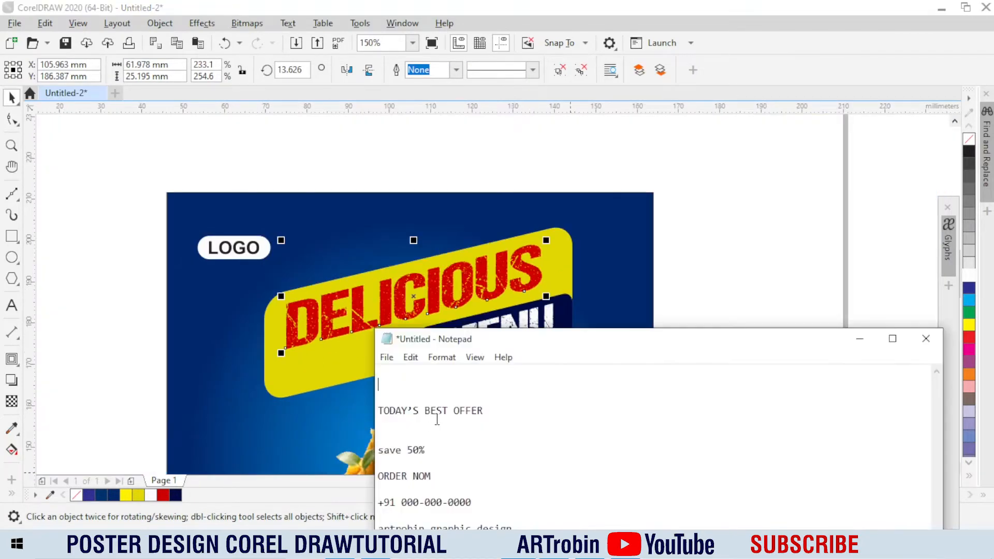
key("ctrl+x")
left_click(133, 386)
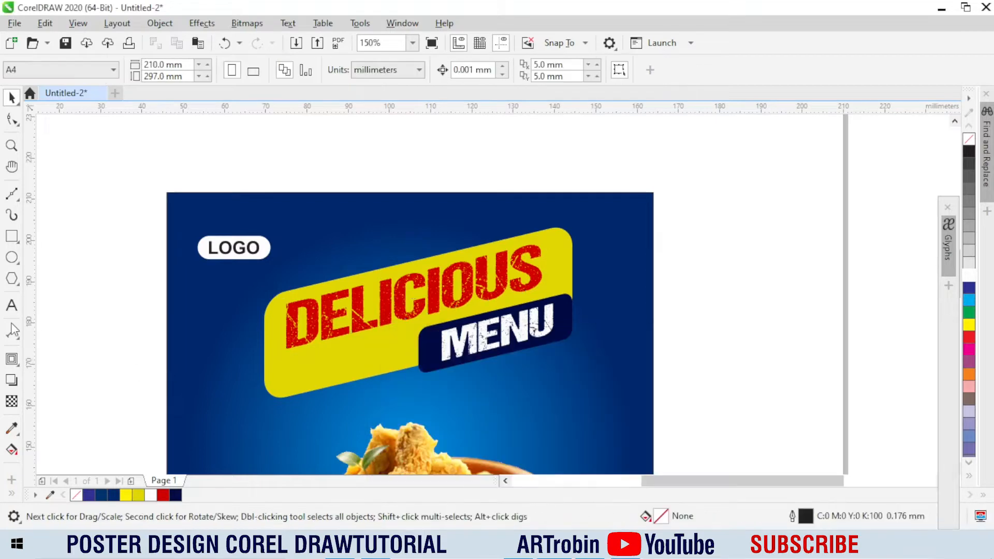
key("F8")
left_click(147, 388)
key("ctrl+v")
key("ctrl+space")
scroll(264, 438, "up", 1)
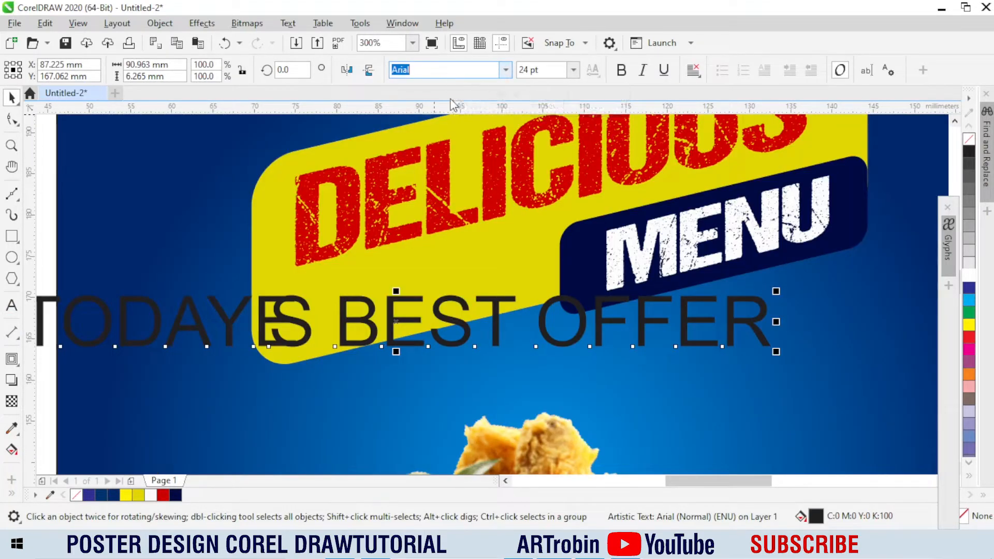
Step: Set the font of TODAY'S BEST OFFER to Bernard MT Condensed
left_click(503, 69)
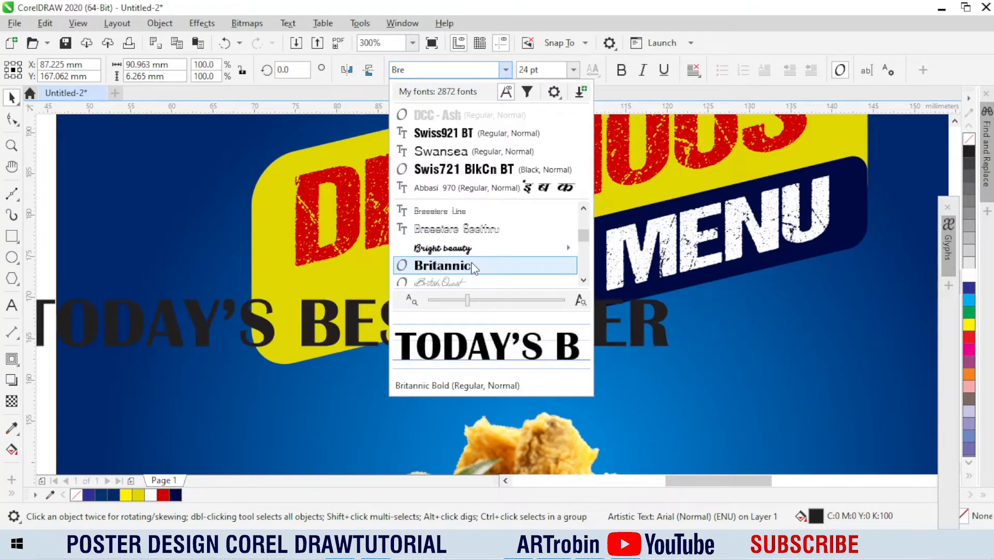
scroll(472, 268, "down", 3)
scroll(467, 270, "down", 2)
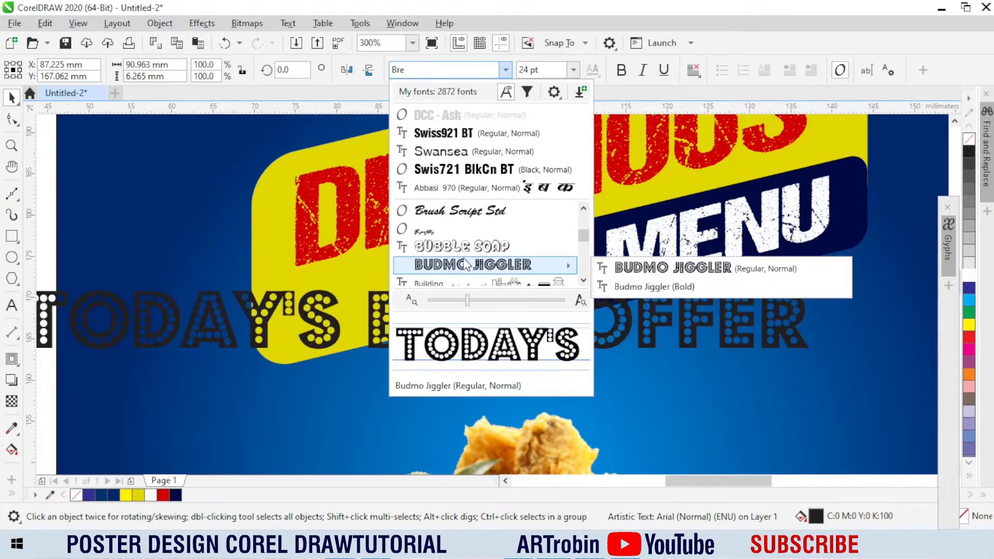
scroll(456, 263, "up", 5)
scroll(459, 259, "up", 6)
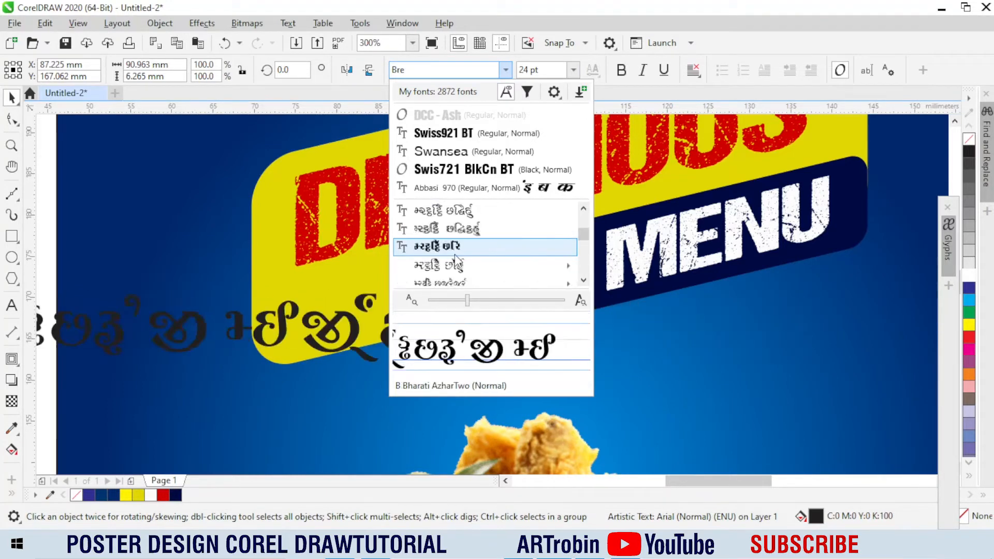
scroll(458, 259, "up", 4)
scroll(456, 259, "down", 8)
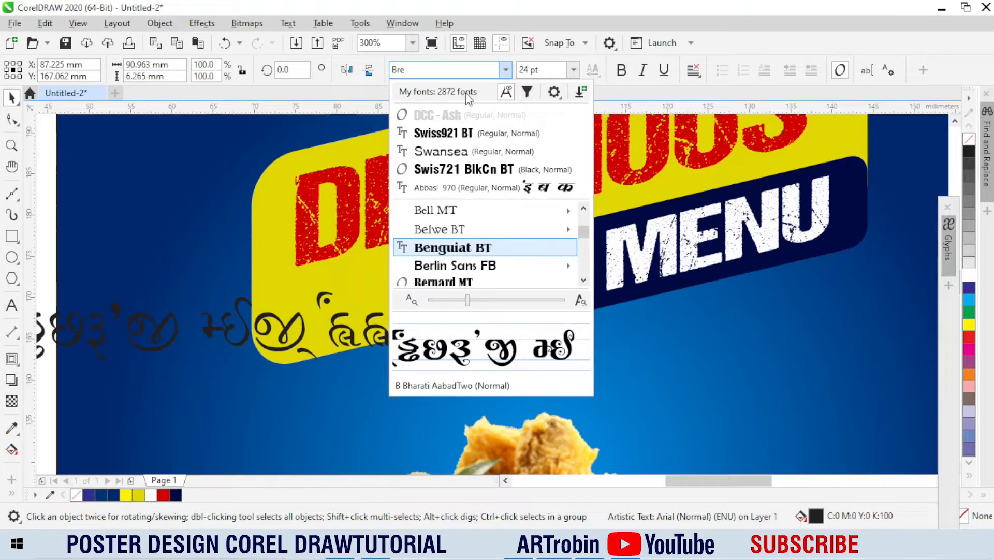
scroll(462, 266, "up", 1)
scroll(462, 266, "up", 2)
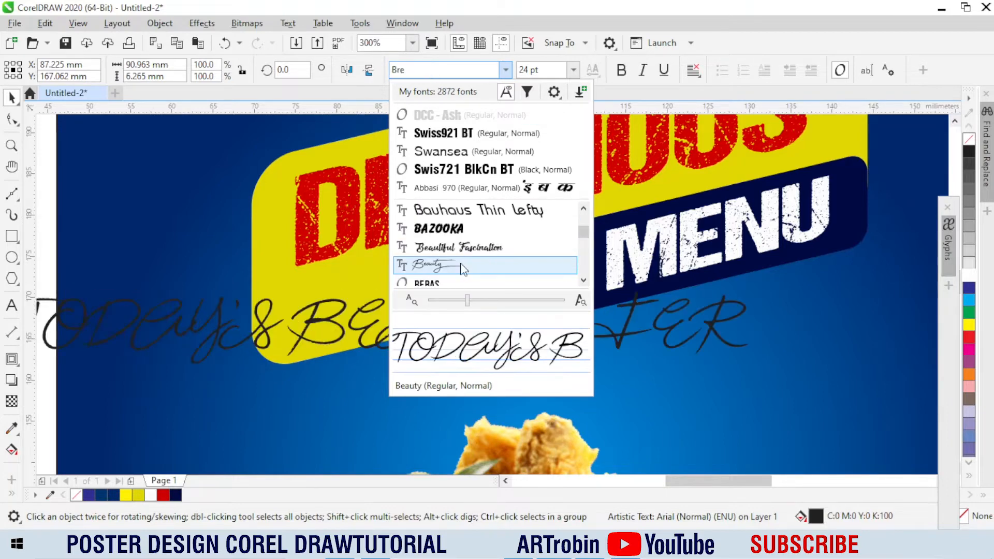
scroll(462, 266, "down", 1)
scroll(462, 266, "up", 2)
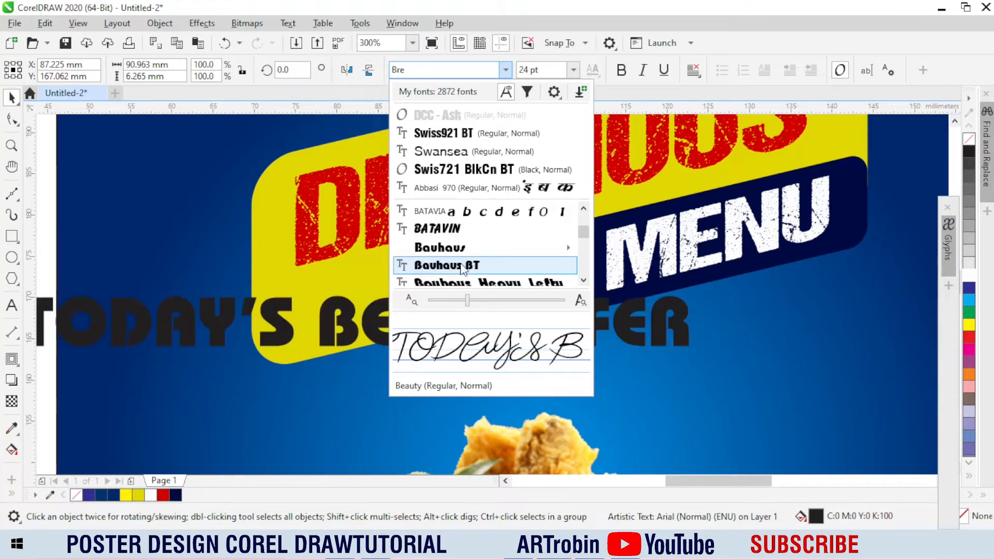
scroll(462, 267, "down", 2)
scroll(461, 265, "down", 1)
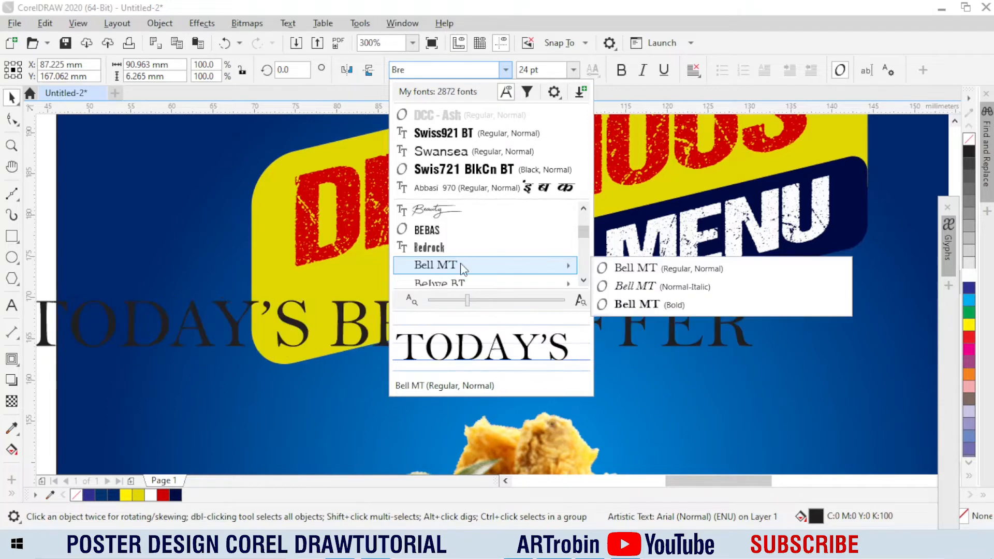
scroll(445, 230, "down", 2)
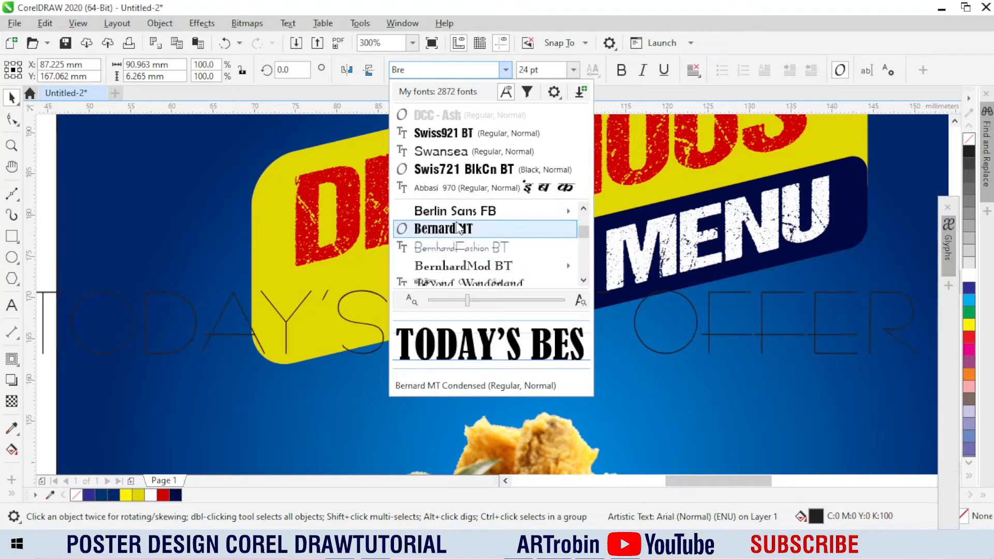
left_click(459, 230)
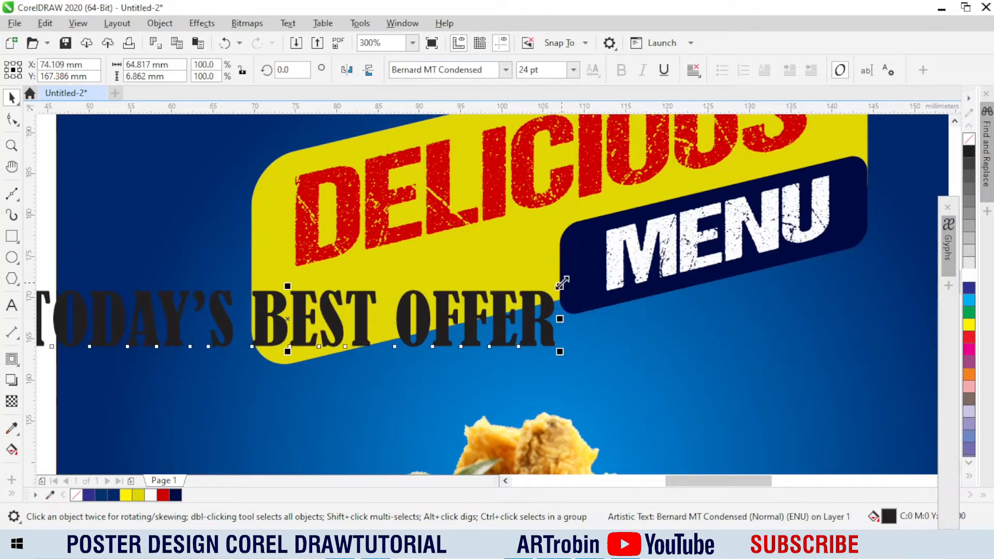
Step: Shrink TODAY'S BEST OFFER to about 28.3 by 3 mm and move it beneath DELICIOUS on the yellow banner
left_click_drag(562, 282, 476, 300)
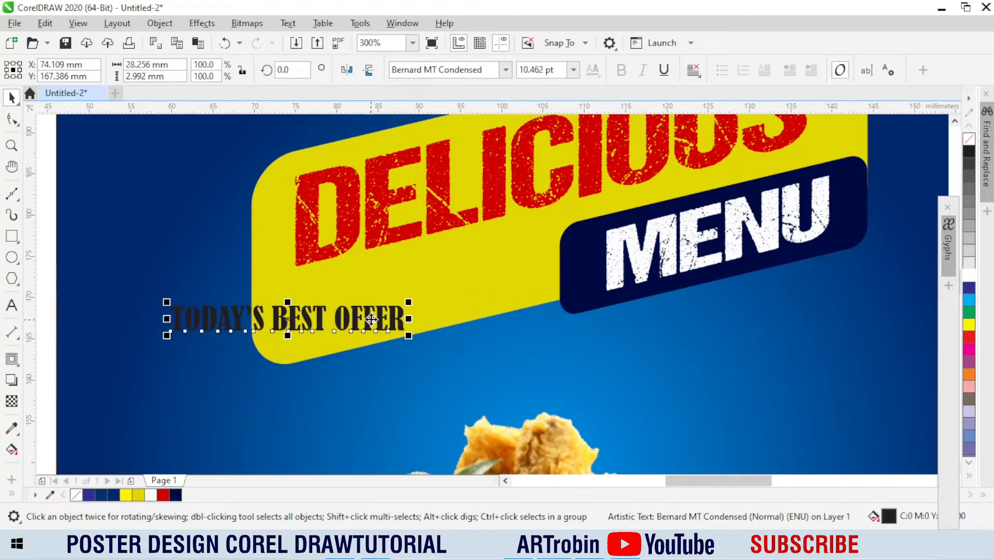
left_click_drag(371, 319, 538, 263)
left_click(491, 308)
Step: Skew TODAY'S BEST OFFER to follow the banner's slant and fill it with the navy R0 G10 B66
left_click(517, 265)
left_click(515, 249)
left_click(403, 264)
left_click_drag(407, 273, 410, 289)
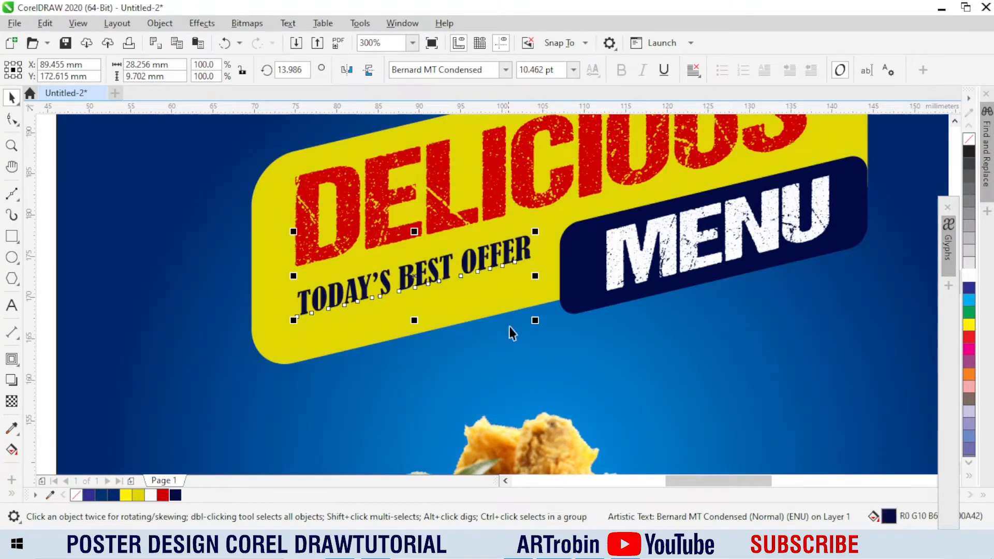
left_click(535, 331)
left_click(520, 277)
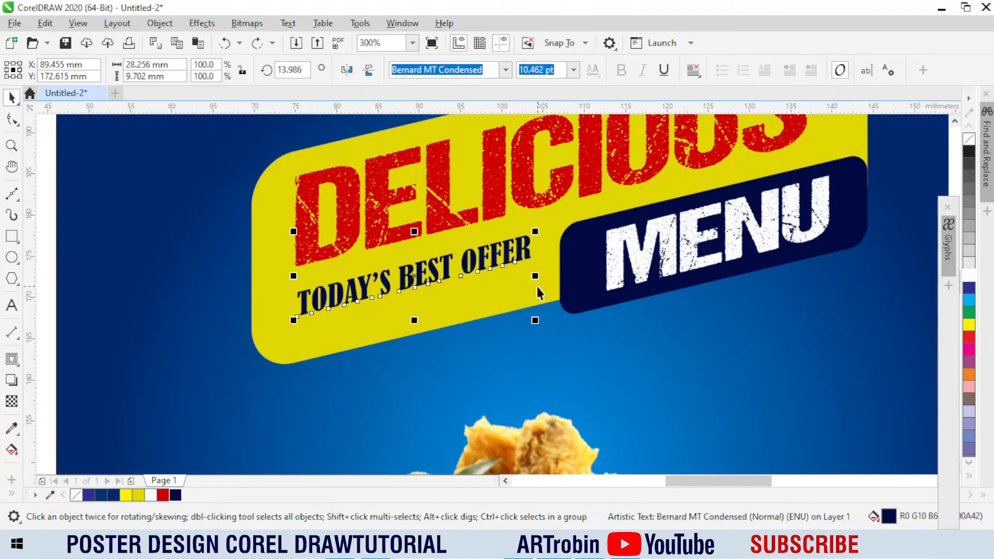
Step: Convert TODAY'S BEST OFFER to curves and enlarge it to about 29.2 by 10 mm
key("ctrl+q")
left_click_drag(534, 321, 541, 325)
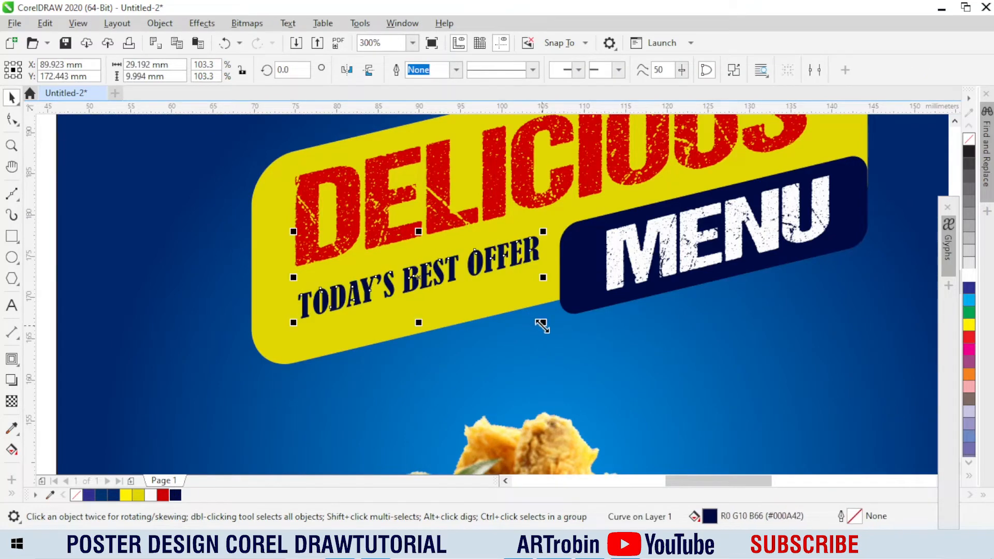
scroll(522, 263, "up", 2)
left_click(496, 279)
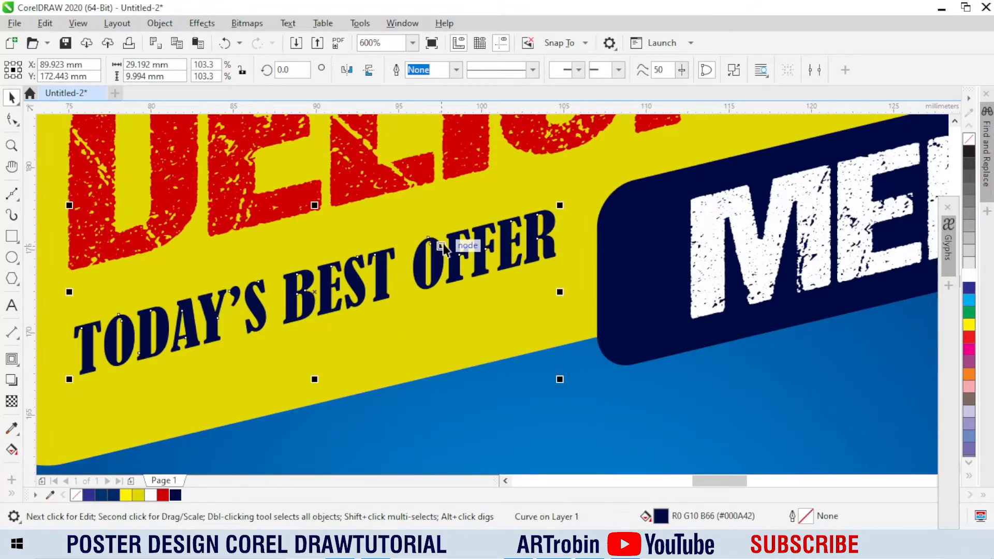
scroll(443, 248, "down", 2)
left_click(139, 311)
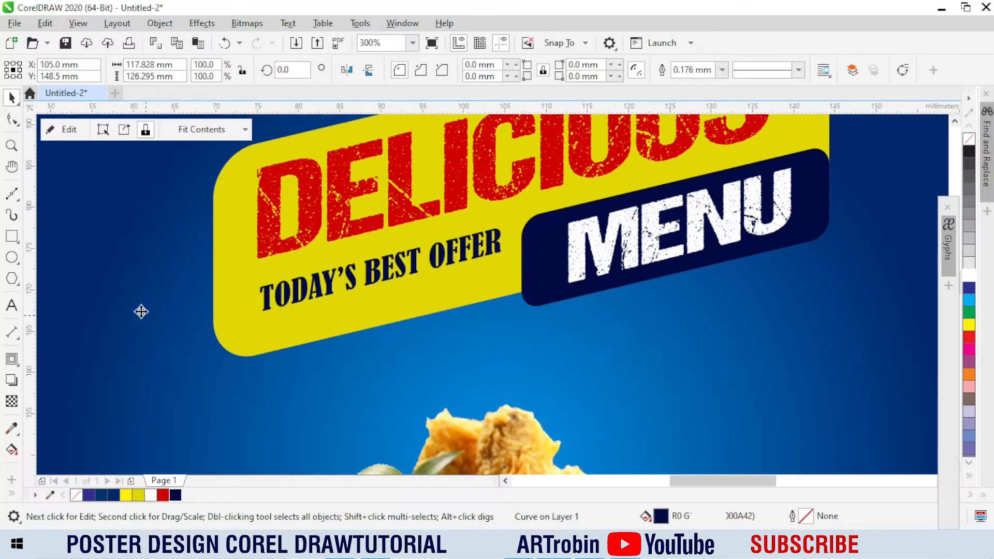
left_click(11, 239)
key("space")
left_click_drag(549, 238, 237, 346)
key("ctrl+z")
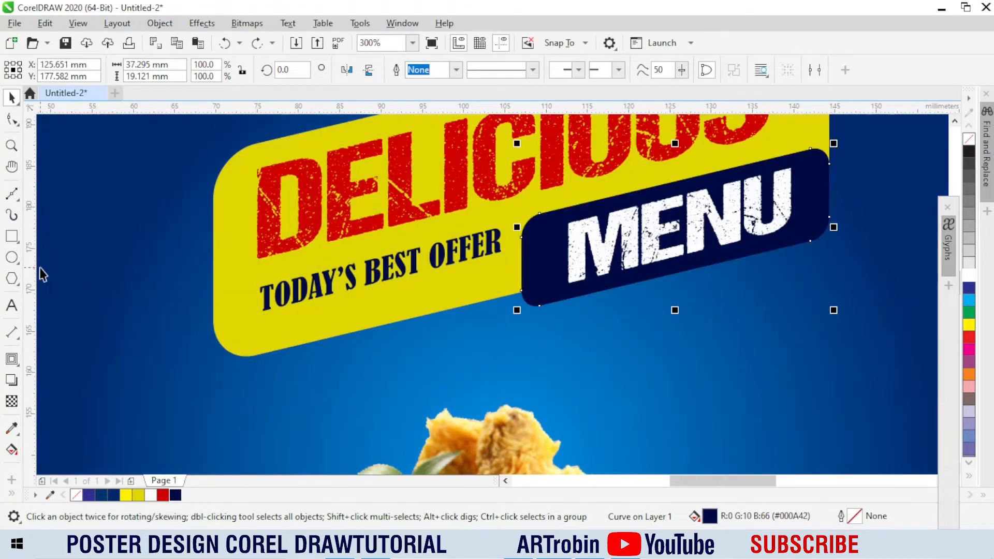
Step: Draw a thin slanted bar about 29.5 mm wide under TODAY'S BEST OFFER, filled red R207 G0 B0 without an outline
left_click(12, 236)
scroll(343, 321, "up", 2)
mouse_move(187, 317)
left_mouse_down()
mouse_move(695, 321)
mouse_move(679, 194)
left_mouse_up()
key("space")
left_click(162, 494)
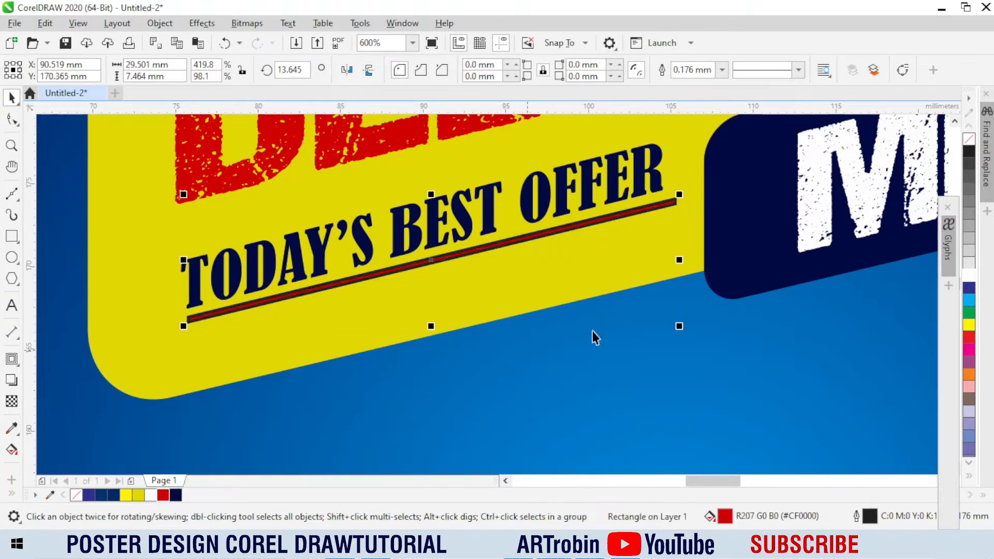
right_click(968, 143)
Step: Try to centre the red bar and TODAY'S BEST OFFER horizontally on each other, and undo it
left_click(468, 223, "shift")
key("c")
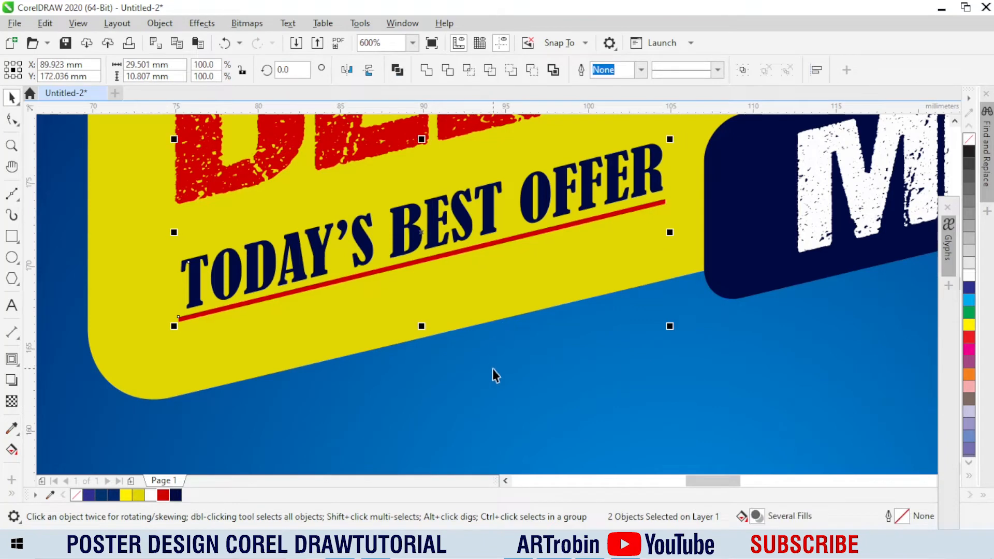
left_click(492, 370)
key("ctrl+z")
left_click(305, 345)
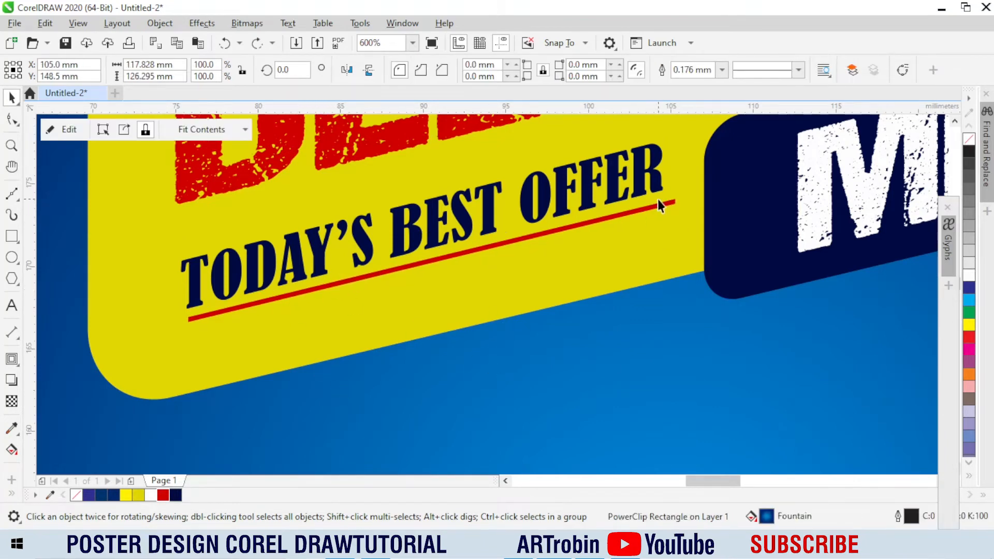
Step: Skew the red bar slightly steeper, to about 14 degrees, so it runs parallel to TODAY'S BEST OFFER
scroll(659, 198, "up", 2)
double_click(682, 228)
left_click_drag(725, 446, 724, 432)
scroll(647, 219, "down", 2)
scroll(170, 334, "up", 2)
scroll(190, 227, "down", 1)
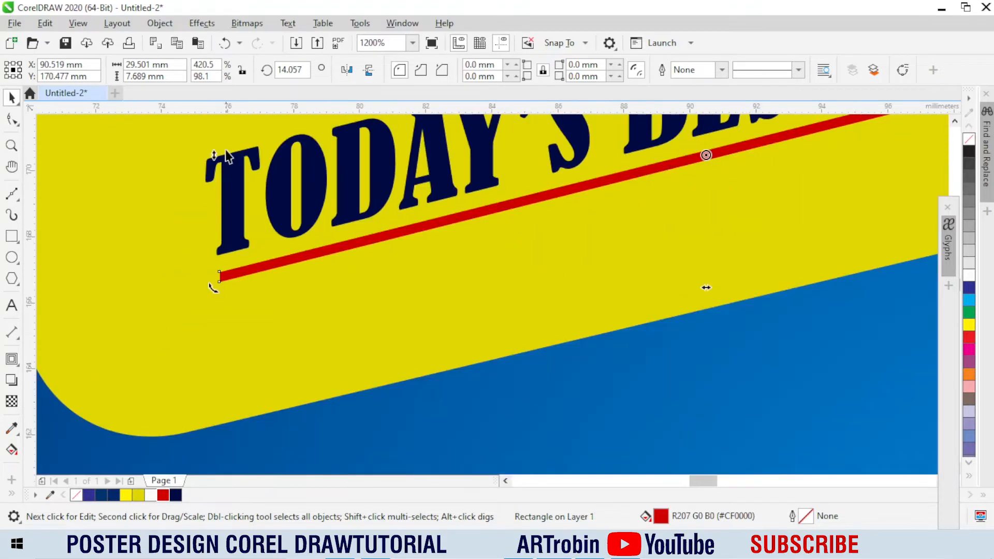
scroll(421, 350, "down", 2)
left_click(421, 350)
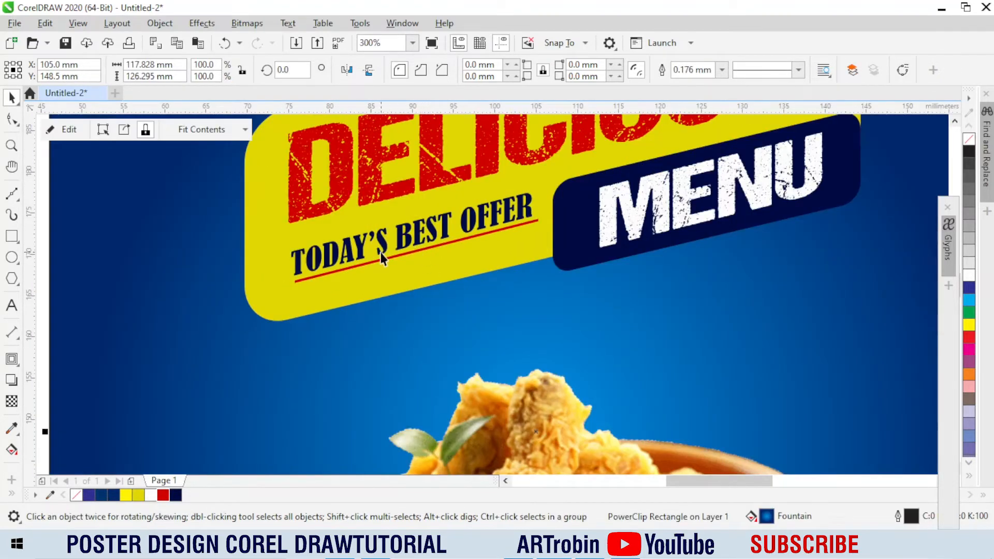
Step: Duplicate the red bar just below itself and shrink the copy to about 23.9 by 6.3 mm
scroll(384, 266, "up", 1)
left_click_drag(384, 266, 399, 296)
scroll(391, 265, "up", 1)
scroll(430, 306, "down", 2)
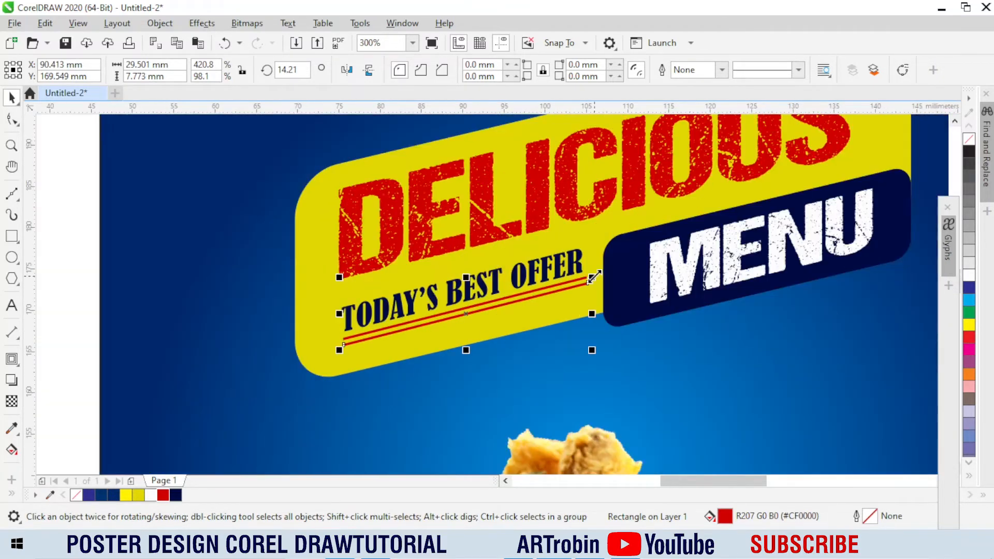
left_click_drag(593, 277, 562, 284)
scroll(496, 310, "up", 2)
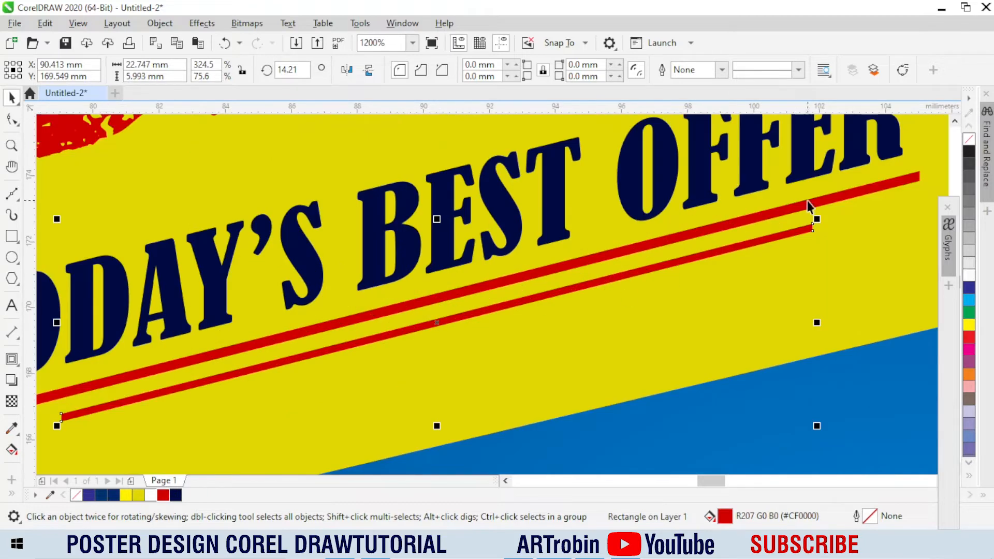
left_click_drag(819, 219, 838, 206)
Step: Convert the shorter lower bar to curves and fill it with the navy R0 G10 B66
key("F10")
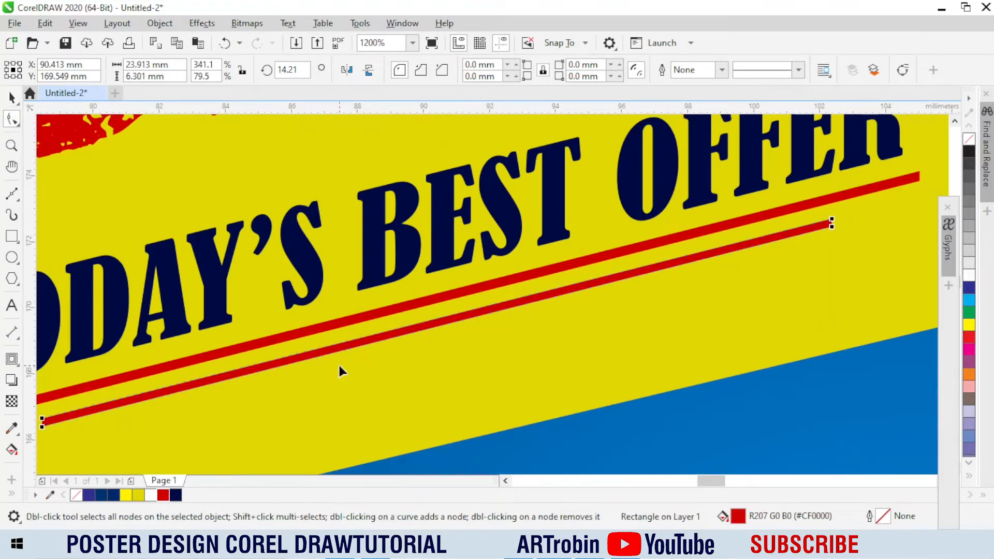
scroll(331, 355, "up", 1)
key("ctrl+q")
scroll(353, 343, "up", 2)
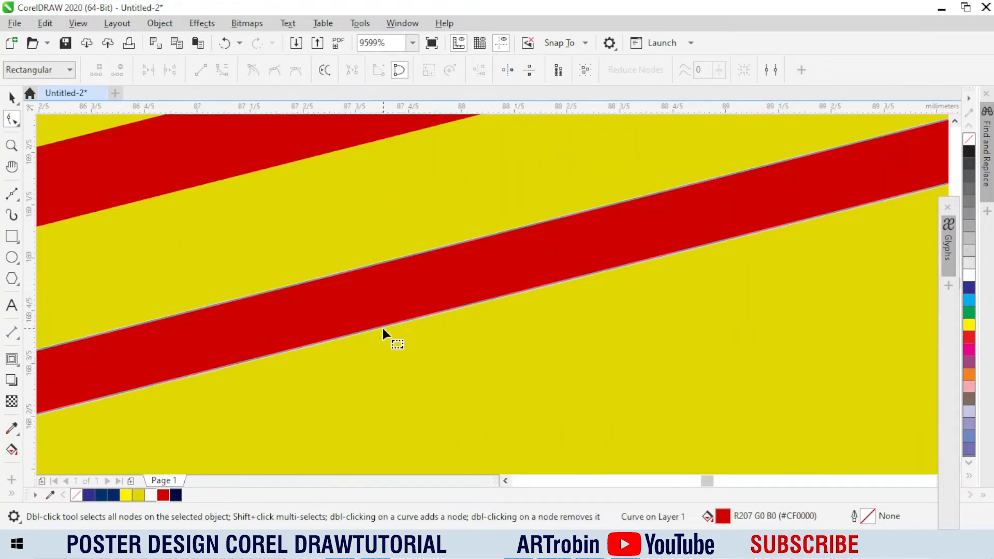
left_click_drag(388, 324, 392, 334)
scroll(514, 291, "down", 5)
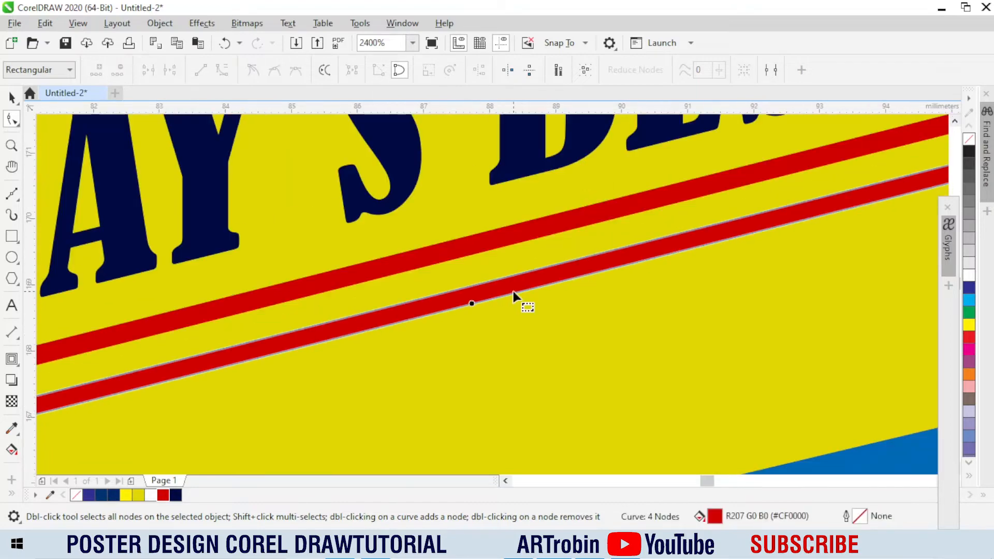
key("space")
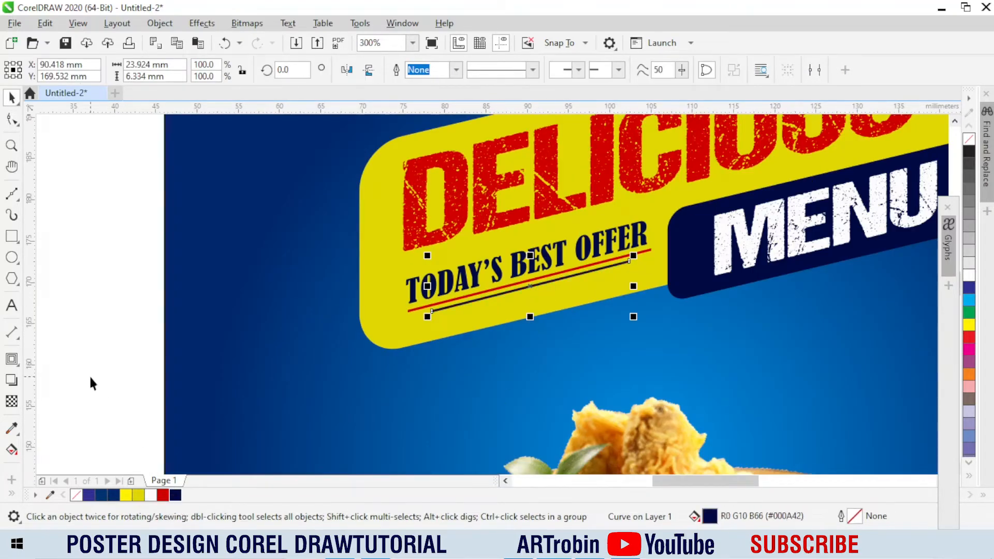
left_click(91, 383)
Step: Group TODAY'S BEST OFFER with both underline bars and move the group about 1 mm lower on the banner
scroll(316, 324, "down", 1)
left_click_drag(485, 341, 499, 343)
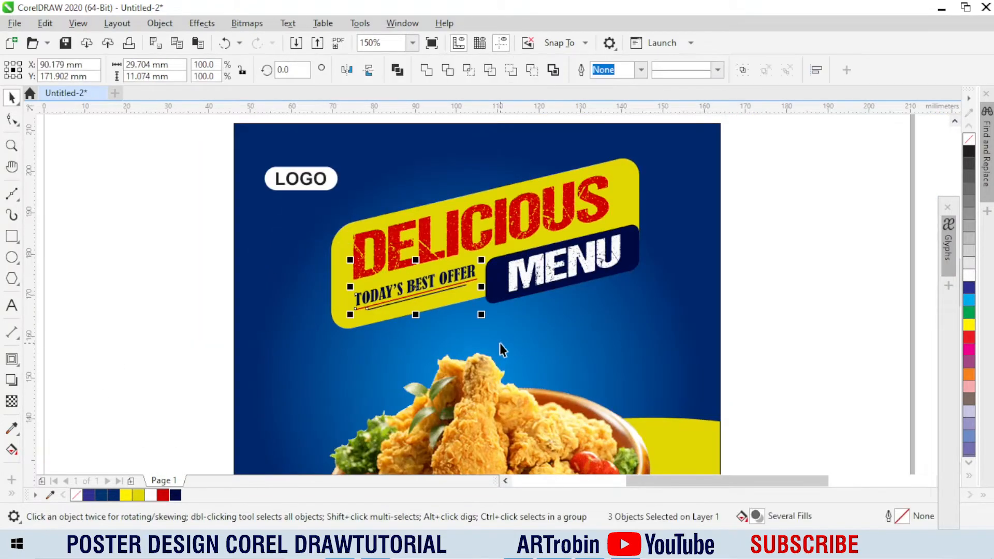
key("ctrl+g")
scroll(430, 266, "up", 1)
left_click_drag(446, 293, 430, 299)
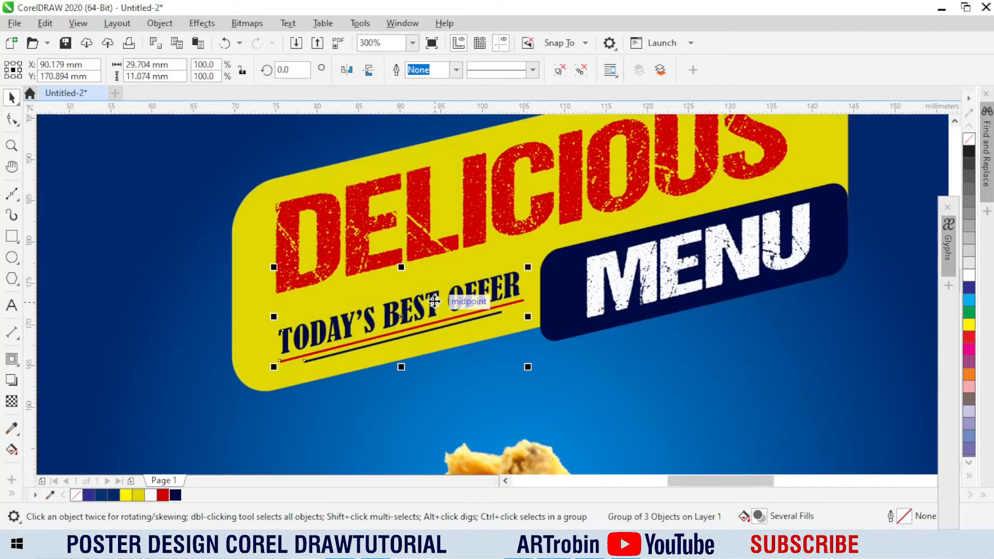
scroll(318, 320, "up", 1)
scroll(330, 321, "down", 1)
left_click_drag(329, 321, 332, 320)
Step: Align the left edge of the TODAY'S BEST OFFER group with the left edge of DELICIOUS
scroll(332, 320, "up", 1)
left_click(198, 252, "shift")
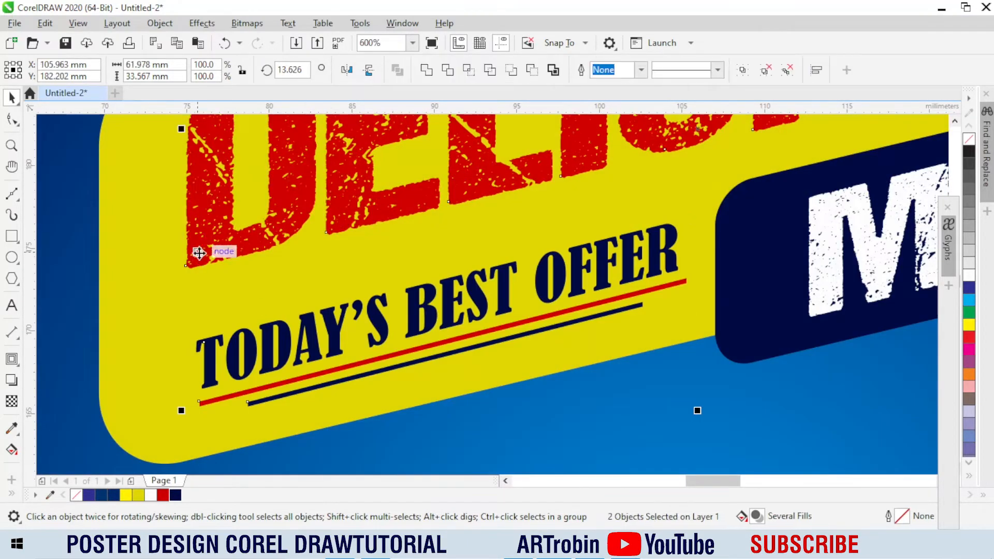
scroll(405, 287, "down", 1)
key("l")
scroll(462, 303, "up", 1)
scroll(573, 302, "down", 2)
key("Escape")
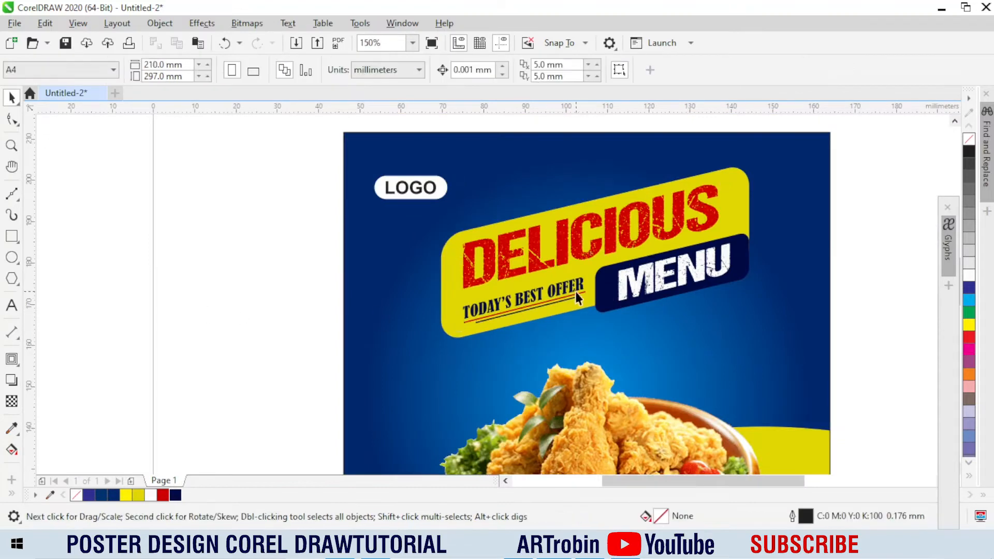
Step: Enlarge the TODAY'S BEST OFFER group slightly toward the navy MENU shape
left_click(586, 282)
scroll(587, 281, "up", 1)
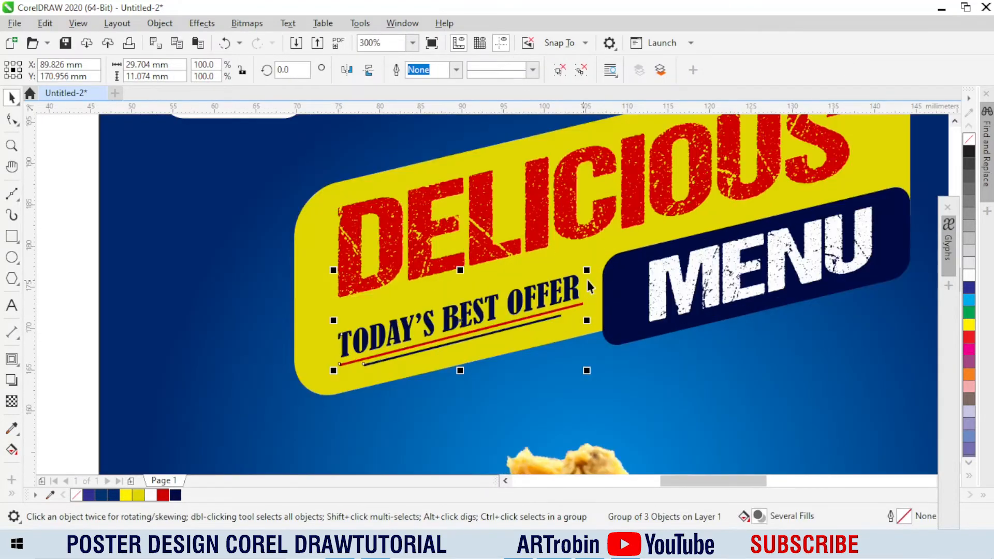
mouse_move(586, 267)
left_mouse_down()
mouse_move(605, 261)
mouse_move(592, 269)
left_mouse_up()
scroll(415, 324, "up", 1)
scroll(322, 325, "down", 3)
left_click(250, 326)
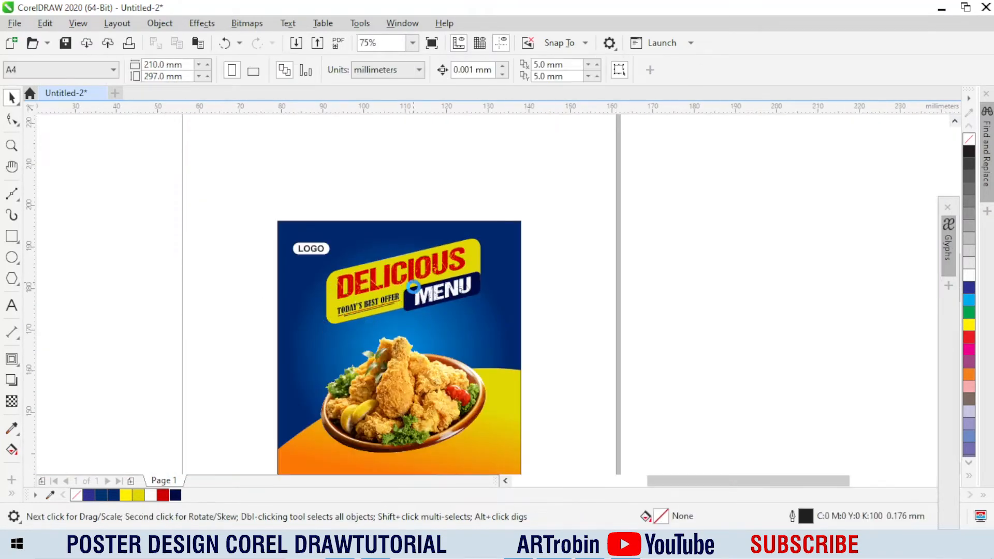
Step: Draw a straight guide line with the Pen tool along the MENU shape's upper edge, extended past the banner's left side
scroll(414, 283, "up", 2)
left_click(480, 318)
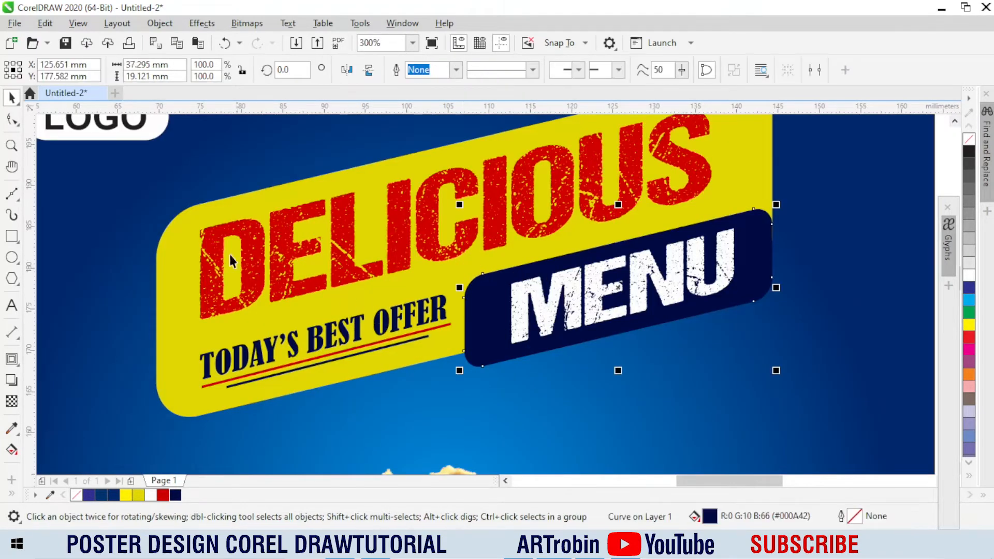
left_click(18, 200)
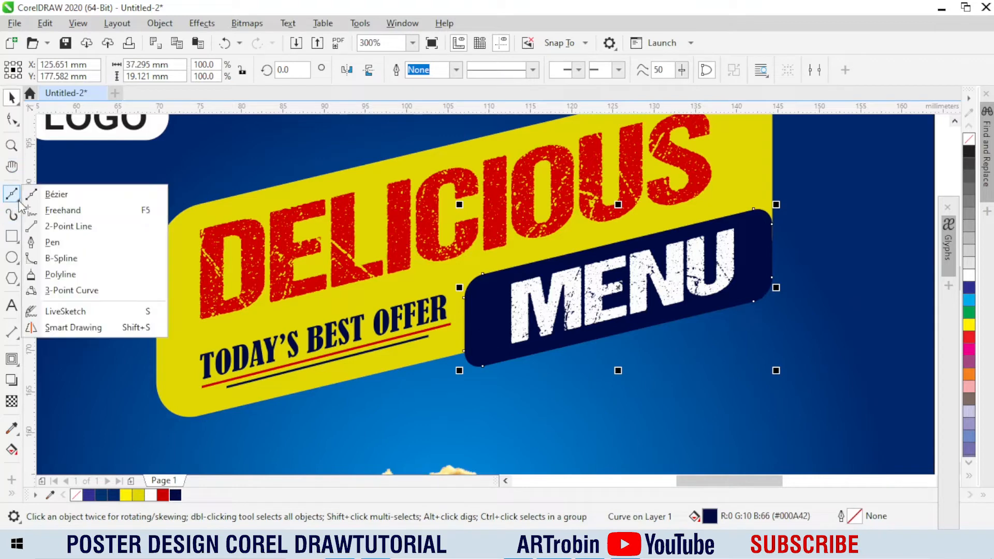
left_click(52, 243)
left_click(760, 207)
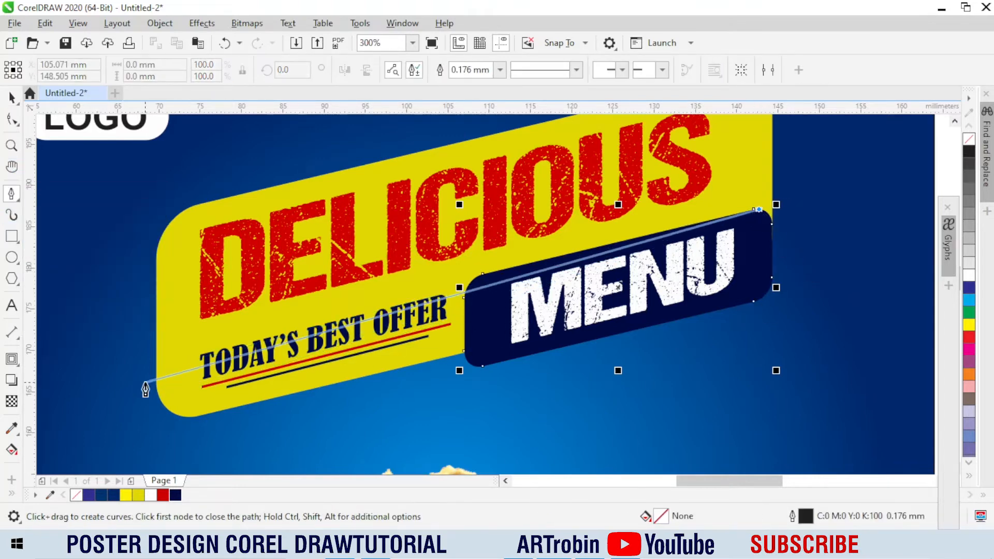
left_click(99, 365)
key("space")
Step: Move the TODAY'S BEST OFFER group up against the guide line and rotate it to about 359° to match the slope
scroll(240, 335, "up", 2)
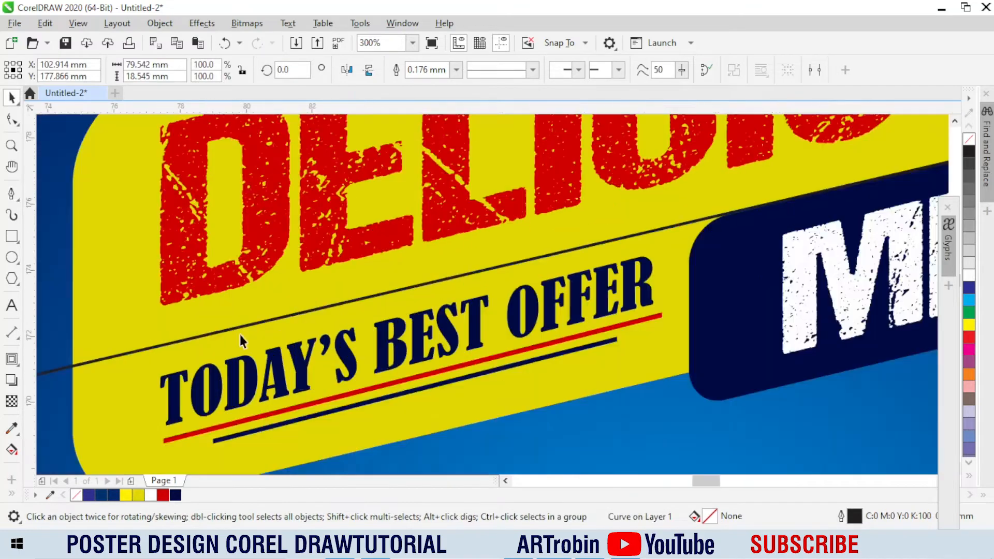
scroll(317, 382, "up", 2)
left_click(318, 381)
left_click_drag(317, 382, 312, 351)
scroll(299, 304, "down", 2)
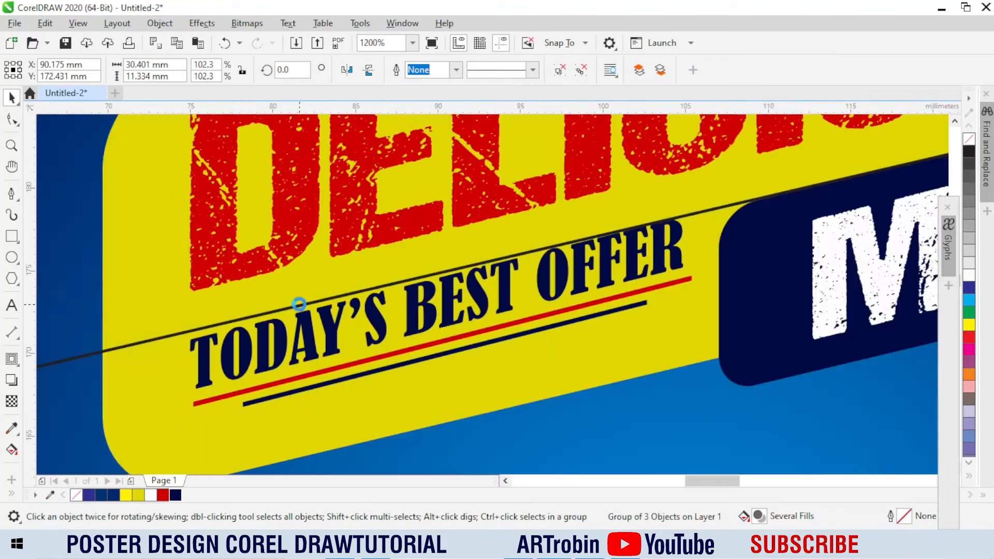
left_click(275, 339)
left_click_drag(183, 309, 179, 312)
Step: Delete the black guide line running above TODAY'S BEST OFFER
left_click(143, 342)
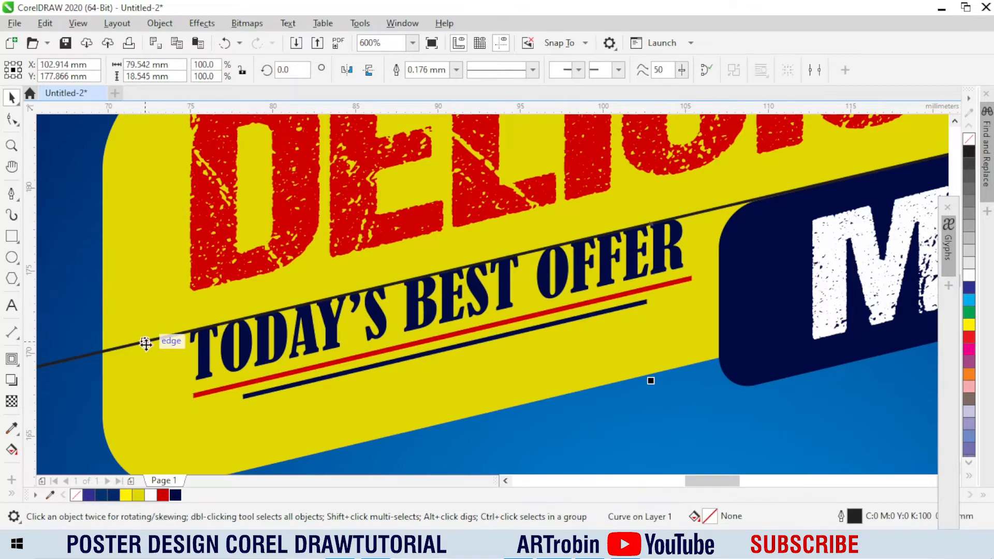
scroll(151, 334, "down", 4)
left_click(392, 293)
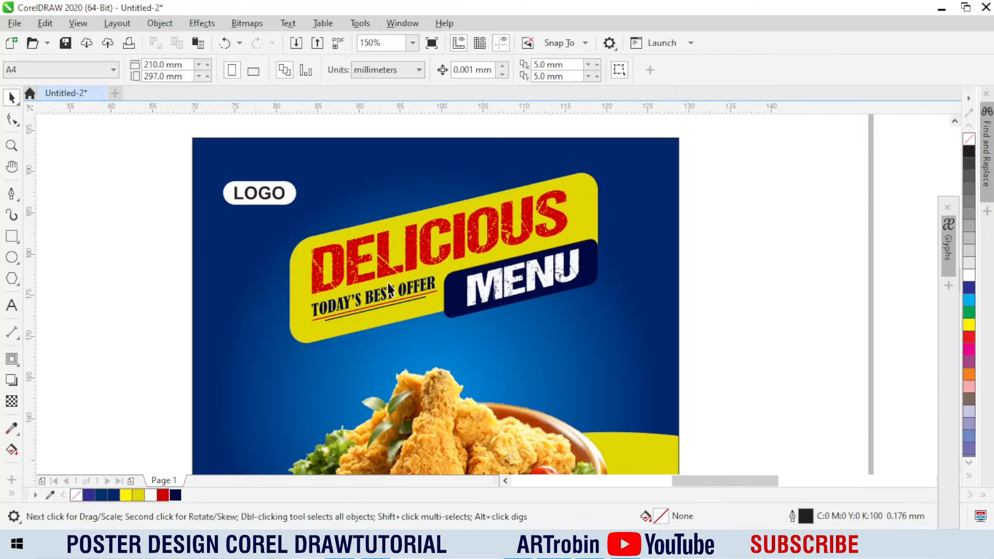
Step: Reposition the TODAY'S BEST OFFER group slightly lower, between DELICIOUS and the banner's lower edge
scroll(396, 305, "up", 4)
left_click_drag(399, 316, 401, 341)
scroll(438, 290, "down", 2)
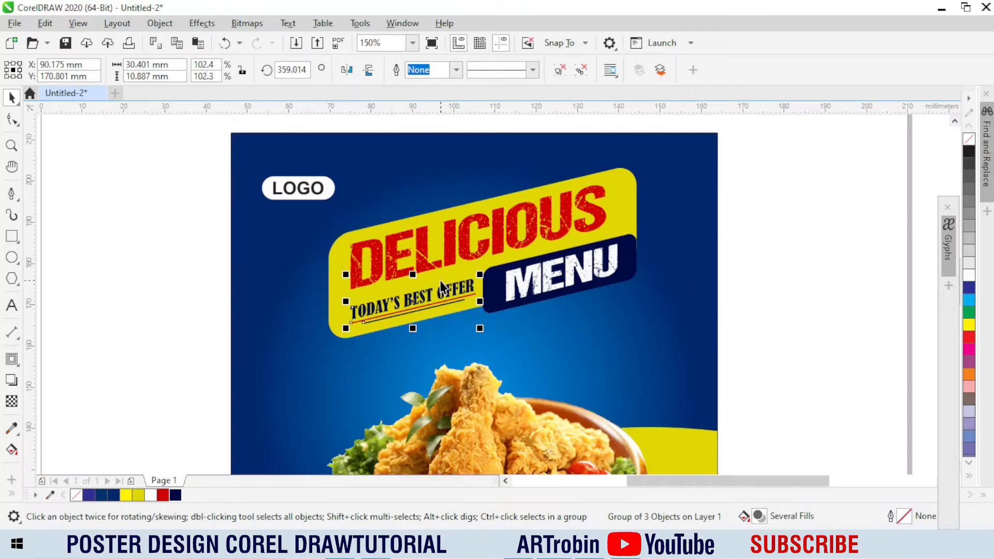
scroll(435, 302, "up", 2)
left_click_drag(433, 304, 433, 295)
scroll(433, 294, "down", 2)
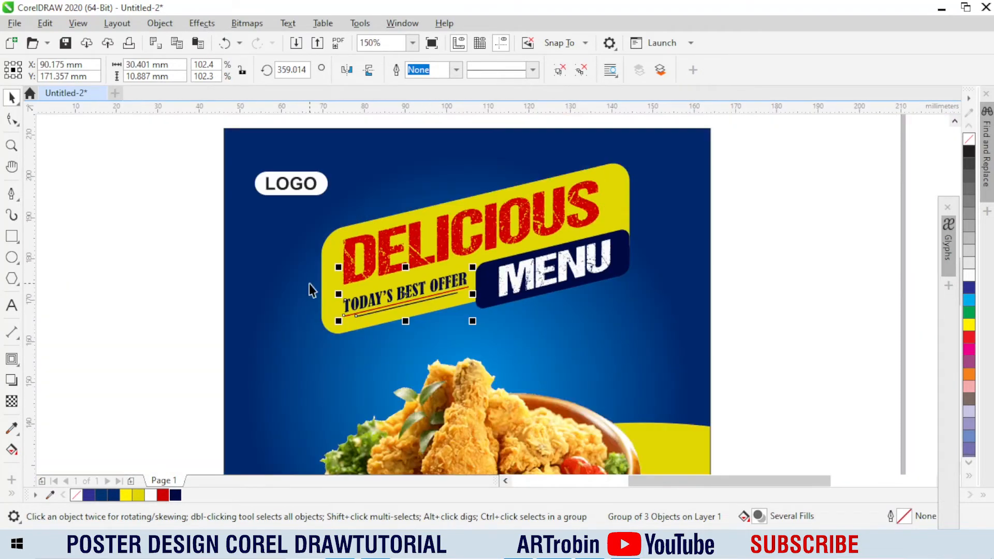
Step: Place a navy R0 G10 B66 copy of the yellow banner behind it, offset slightly to the left
left_click(321, 244)
left_click(324, 245)
scroll(324, 245, "up", 3)
left_click_drag(336, 244, 310, 253)
scroll(310, 253, "down", 6)
left_click(176, 494)
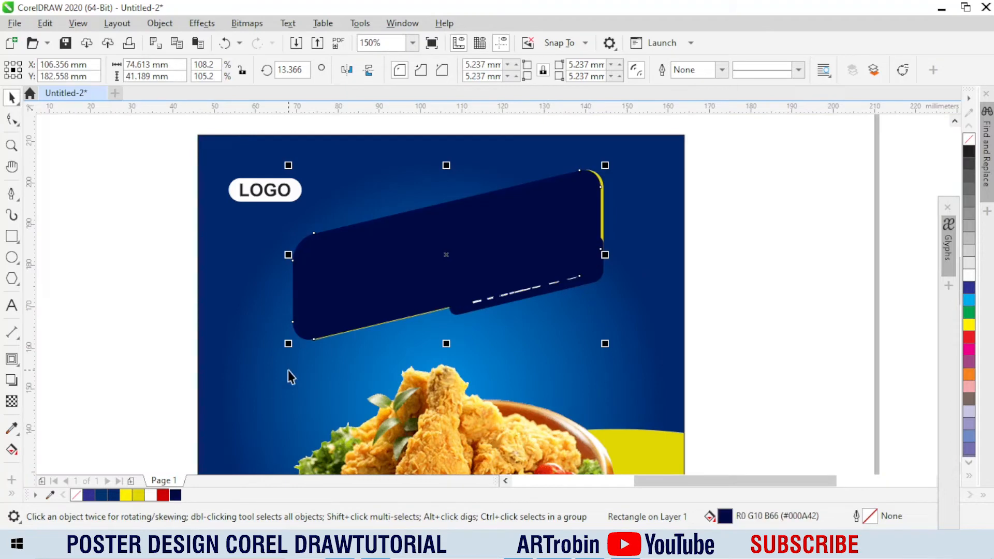
key("shift+Page_Down")
left_click_drag(167, 148, 672, 375)
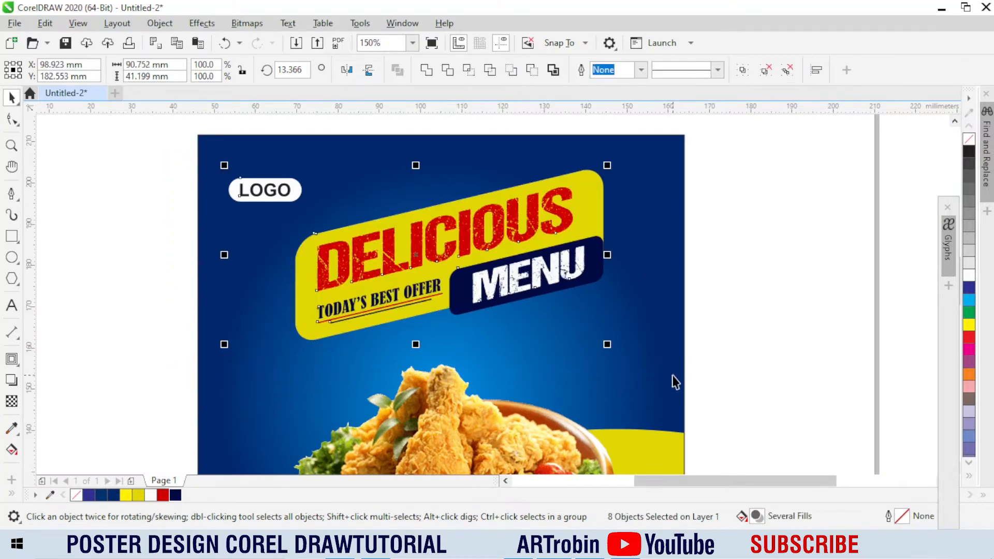
key("Escape")
Step: Nudge the navy banner copy slightly down and to the right to refine the dark edge behind the yellow shape
scroll(314, 251, "up", 3)
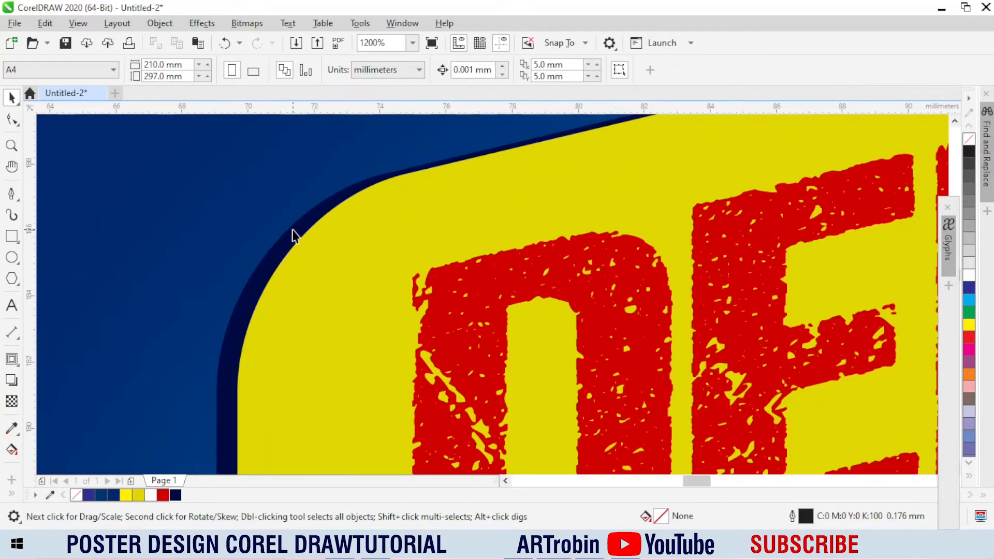
left_click_drag(292, 229, 306, 250)
scroll(270, 225, "down", 4)
Step: Try a black R0 G0 B0 uniform fill on the navy MENU shape
left_click(207, 254)
left_click(352, 254)
scroll(352, 254, "up", 7)
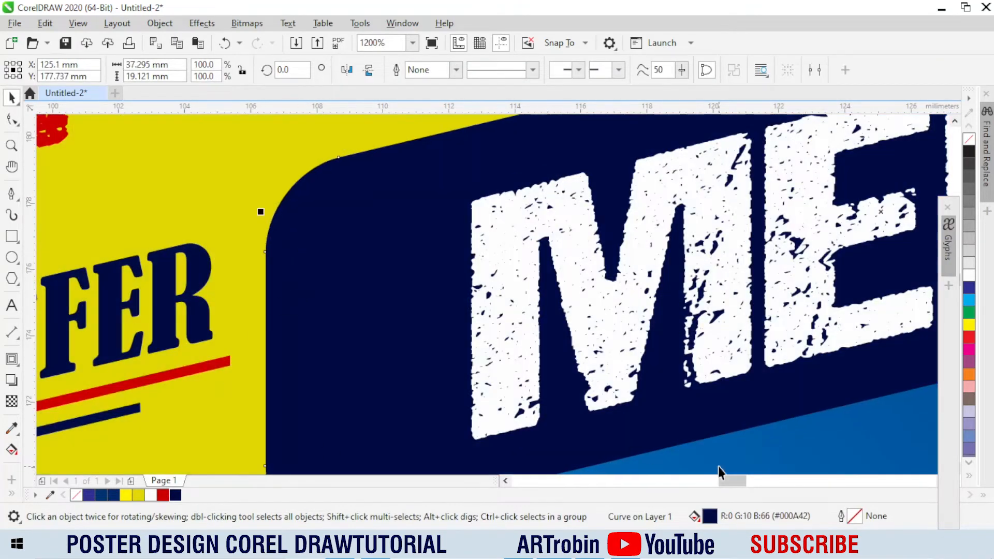
key("shift+F11")
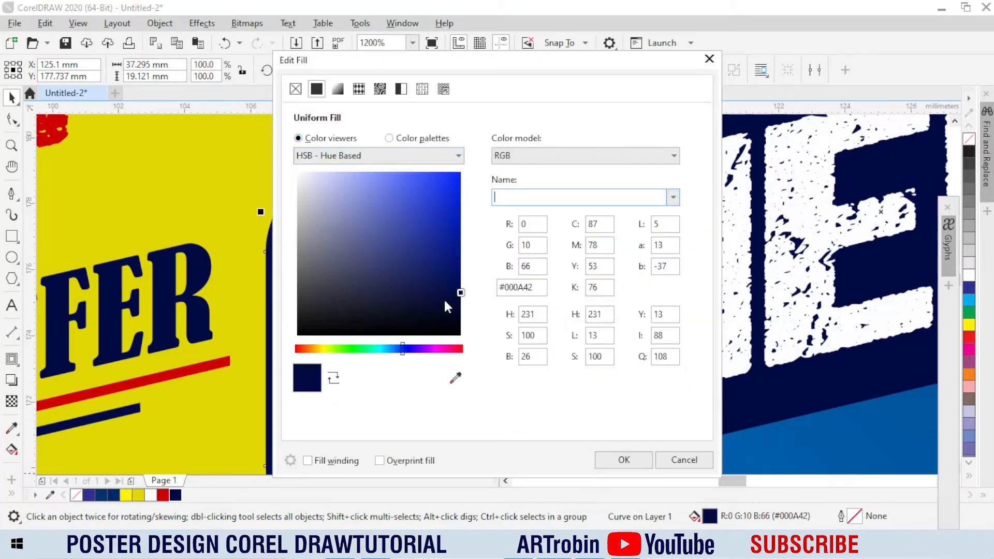
left_click_drag(446, 305, 448, 339)
left_click(623, 459)
scroll(415, 268, "down", 2)
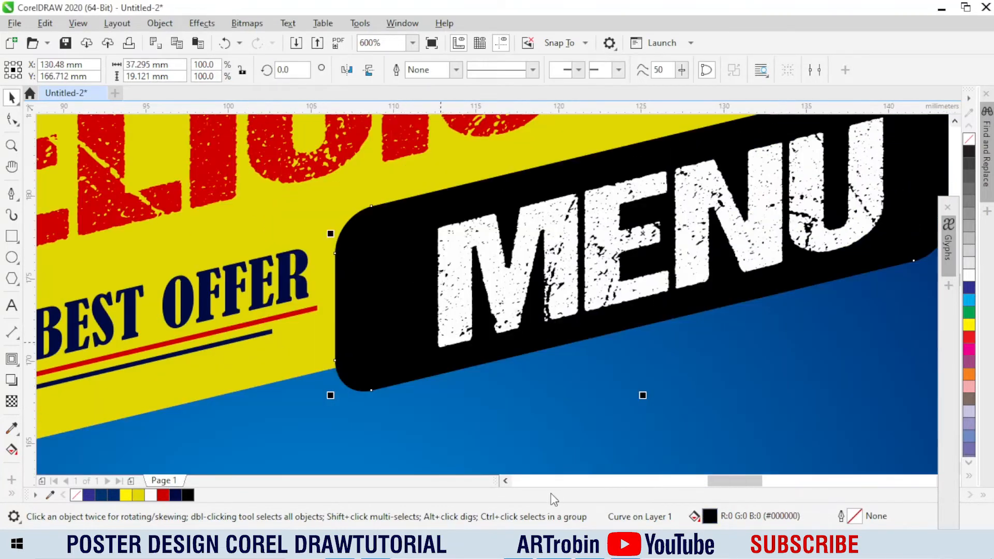
key("ctrl+z")
Step: Place a black R0 G0 B0 copy of the MENU shape behind it, offset about 0.5 mm to the left as a shadow edge
left_click_drag(391, 267, 393, 268)
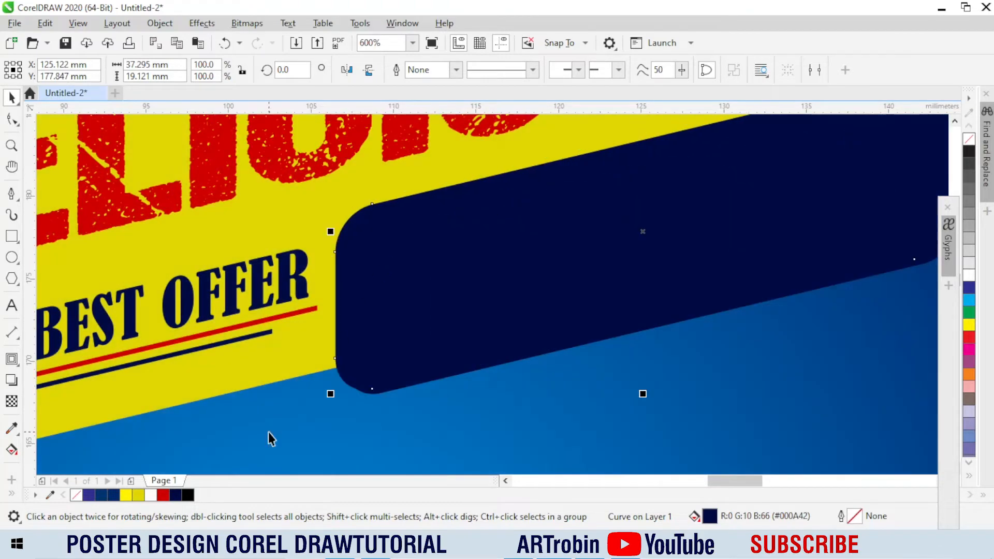
left_click(187, 495)
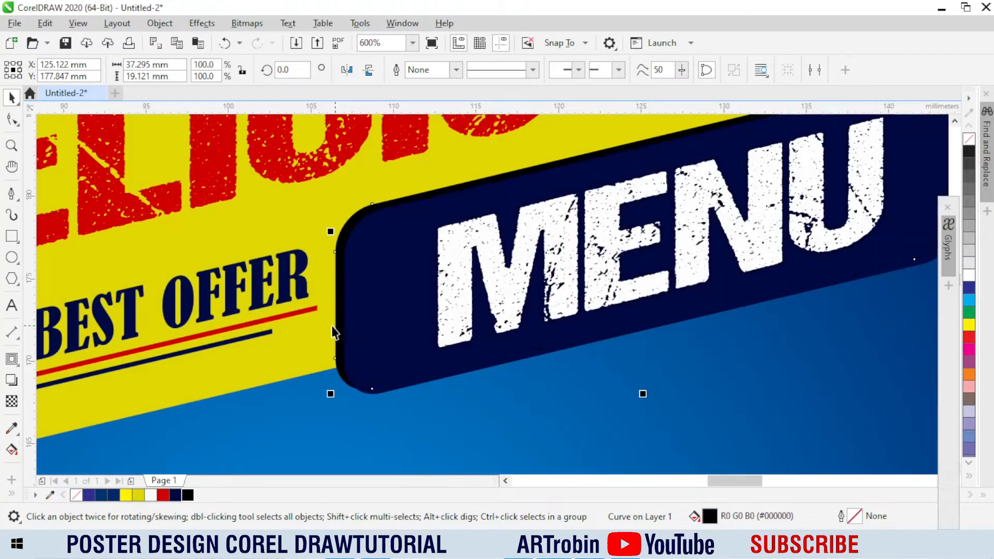
scroll(303, 328, "down", 4)
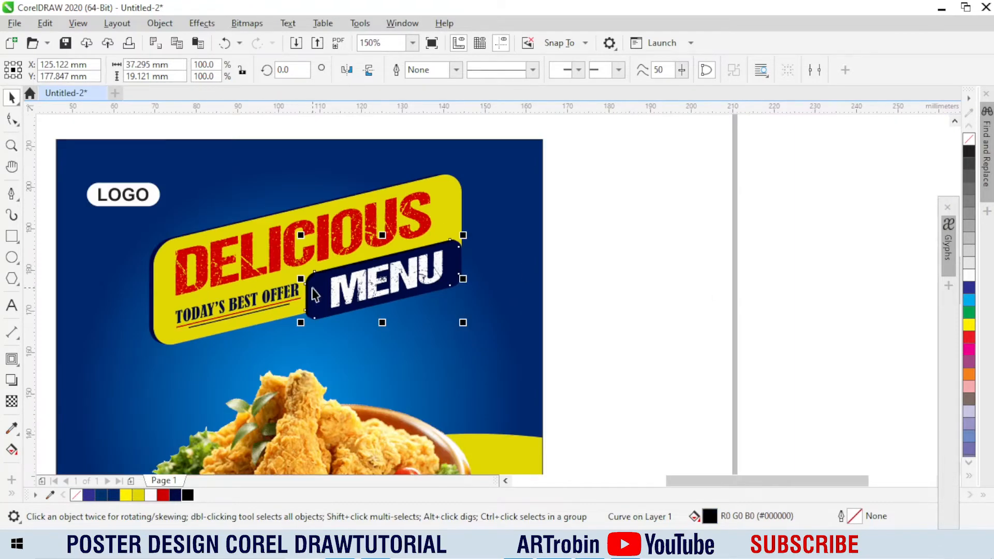
scroll(313, 295, "up", 6)
scroll(272, 218, "down", 6)
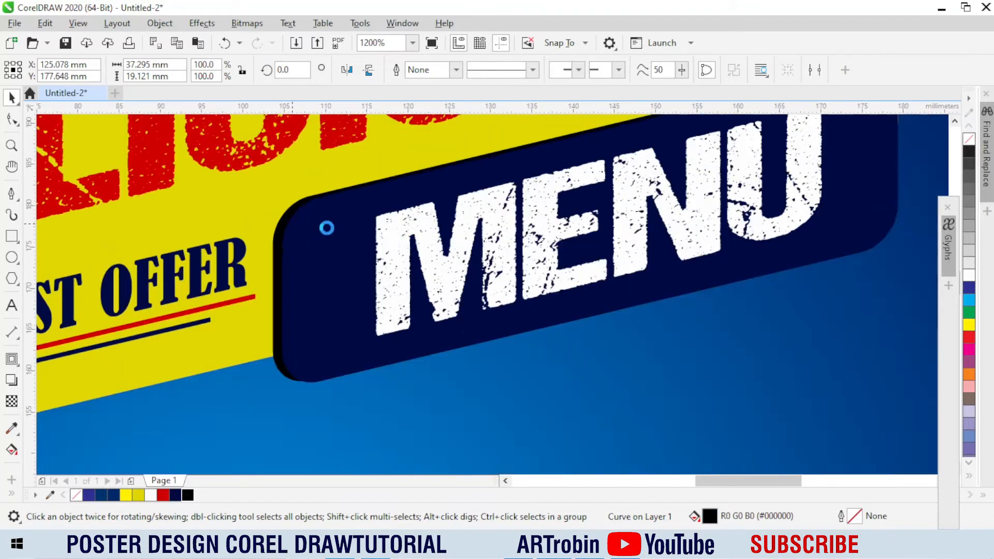
key("Escape")
scroll(417, 262, "down", 2)
scroll(417, 274, "up", 4)
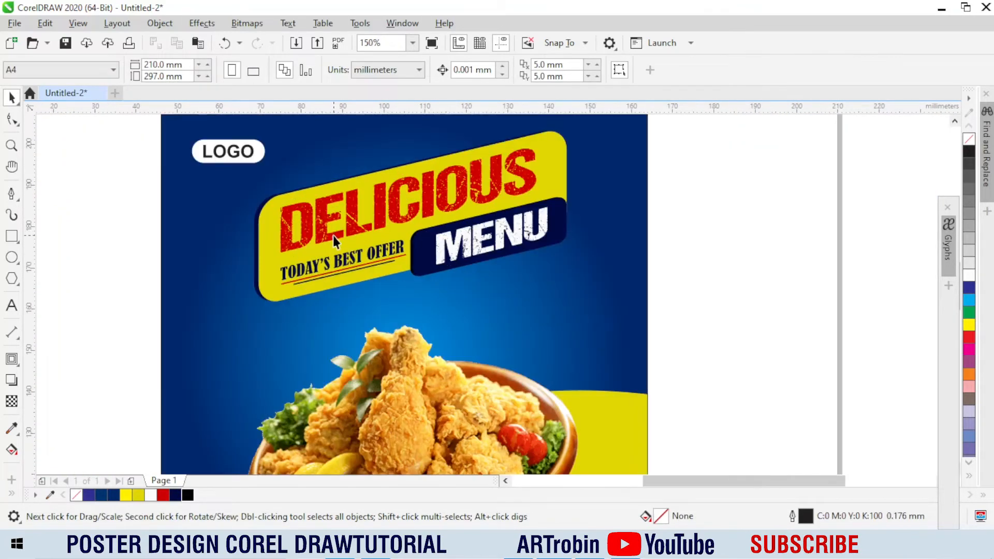
scroll(393, 315, "down", 4)
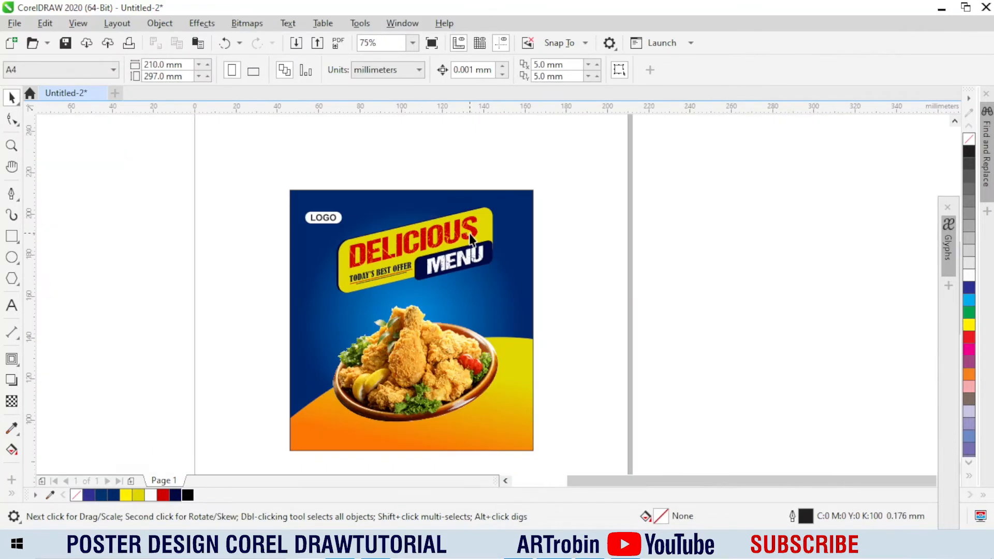
Step: Group the seven banner objects and scale the group to about 79.9 mm wide, placed about 1.3 mm lower
scroll(471, 239, "up", 2)
left_click_drag(543, 158, 186, 376)
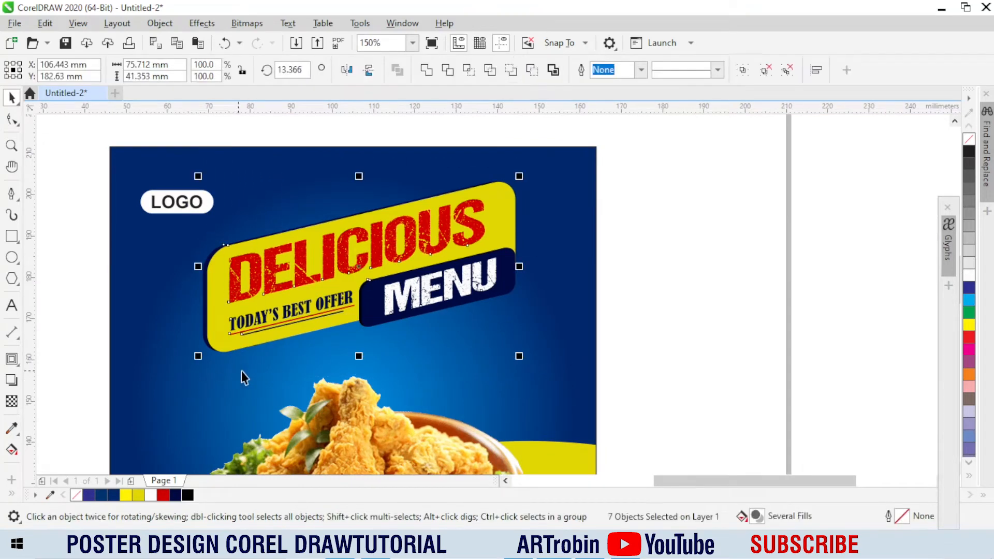
key("ctrl+g")
left_click_drag(519, 356, 528, 361)
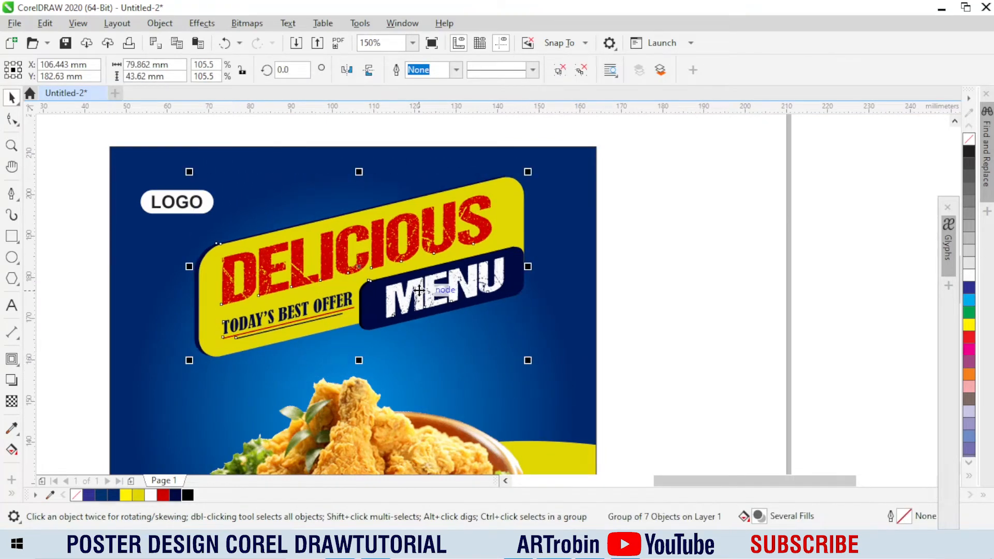
left_click_drag(422, 289, 411, 287)
scroll(466, 267, "down", 2)
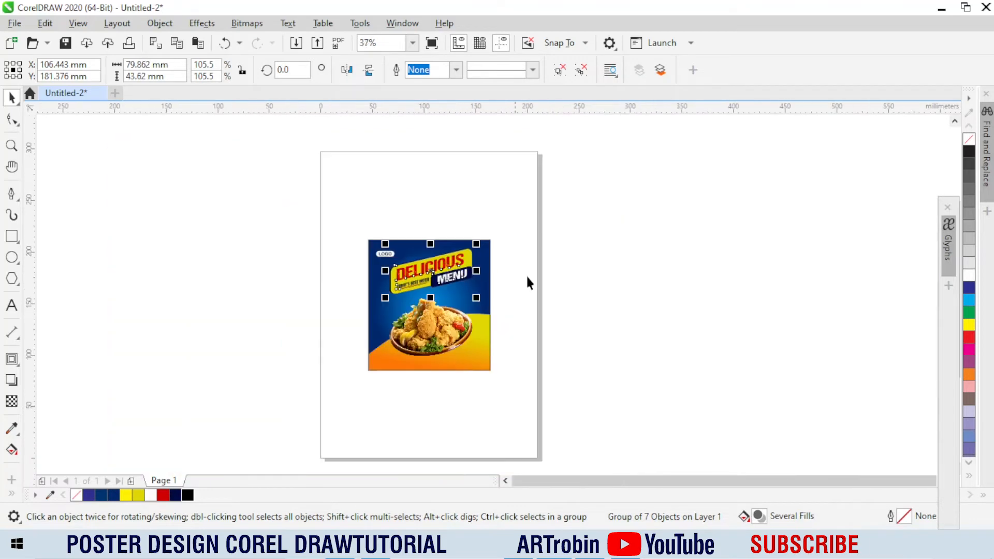
left_click(525, 274)
Step: Enlarge the white LOGO badge and its text together to about 19.4 mm wide
scroll(398, 252, "up", 3)
left_click_drag(163, 199, 337, 279)
left_click(330, 271)
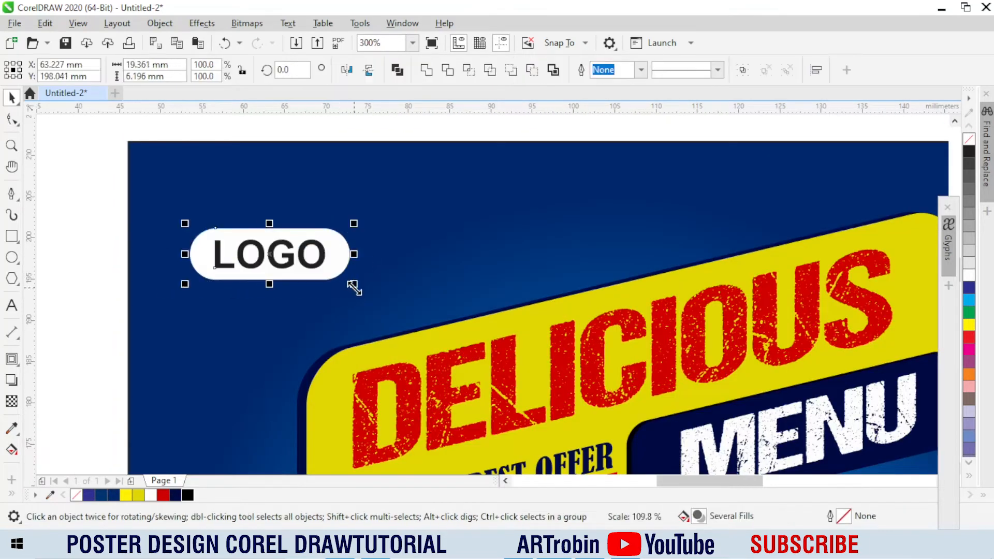
double_click(292, 261)
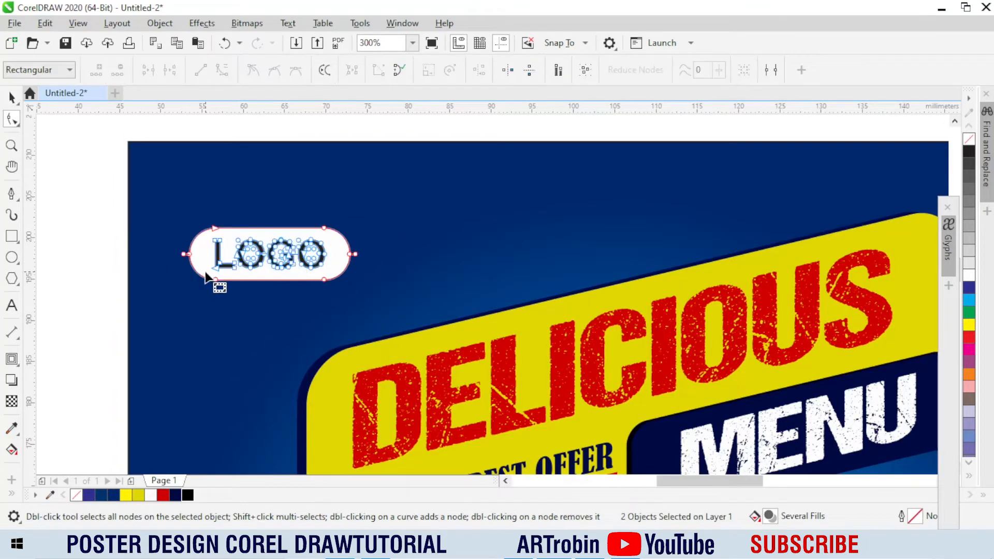
key("space")
Step: Fill the LOGO text with the navy R0 G10 B66
left_click(190, 265)
left_click(220, 262)
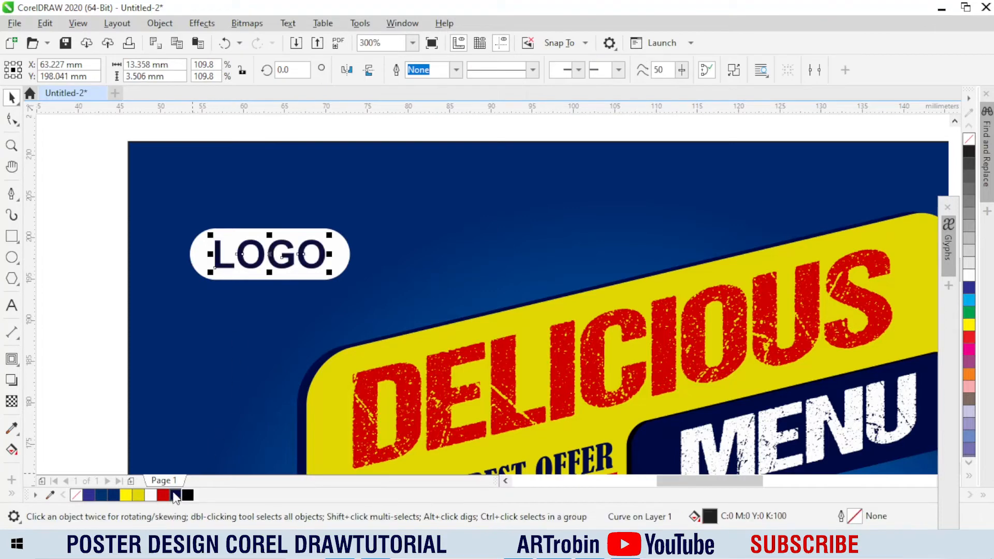
left_click(175, 495)
Step: Group the LOGO text with its white badge and enlarge the group to about 20.6 mm wide
left_click_drag(129, 165, 364, 287)
key("ctrl+g")
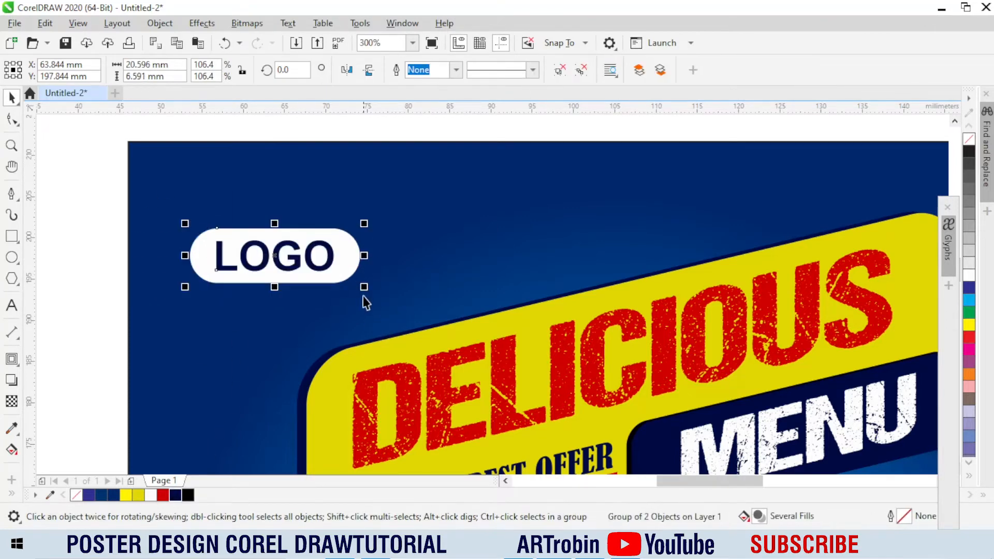
scroll(366, 302, "down", 3)
left_click(275, 300)
Step: Move the fried chicken dish image slightly up and enlarge it a little
left_click(407, 312)
scroll(400, 314, "up", 2)
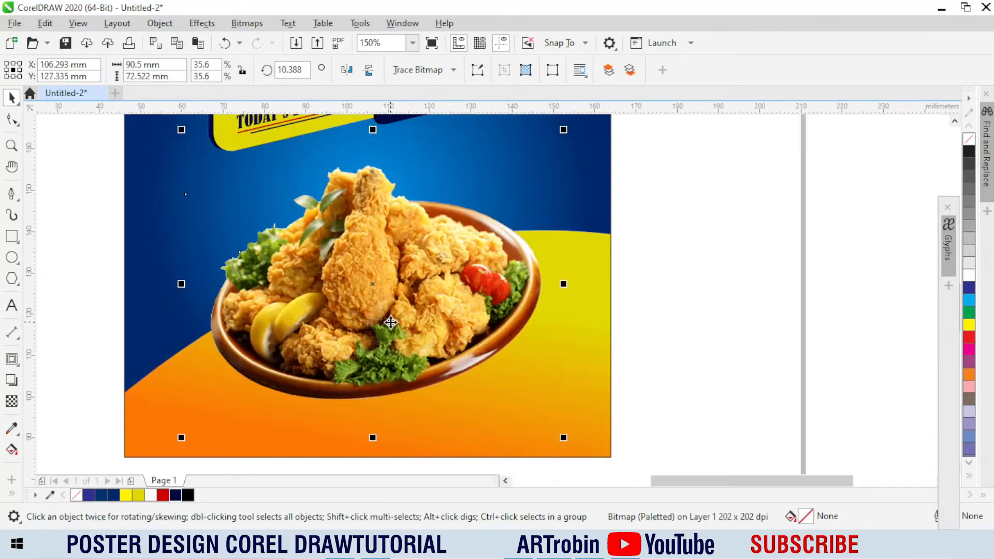
left_click_drag(391, 322, 390, 317)
left_click_drag(563, 433, 568, 438)
left_click(621, 380)
Step: Switch to Notepad, cut the "save 50%" text, and return to CorelDRAW
left_click(518, 546)
key("ctrl+v")
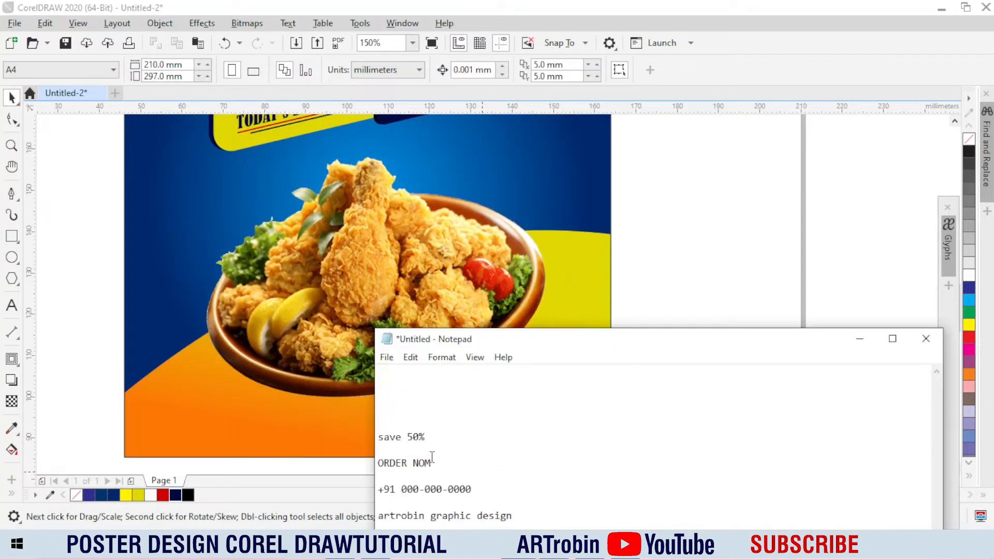
key("ctrl+x")
left_click(74, 277)
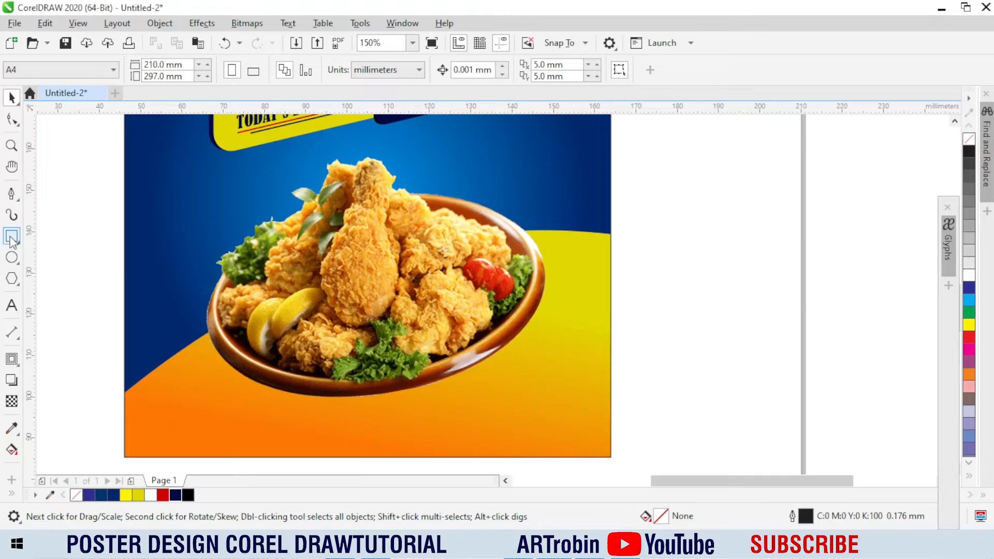
Step: Draw a circle about 14.3 mm in diameter on the blue background, left of the chicken dish
left_click(11, 257)
left_click_drag(177, 196, 236, 255)
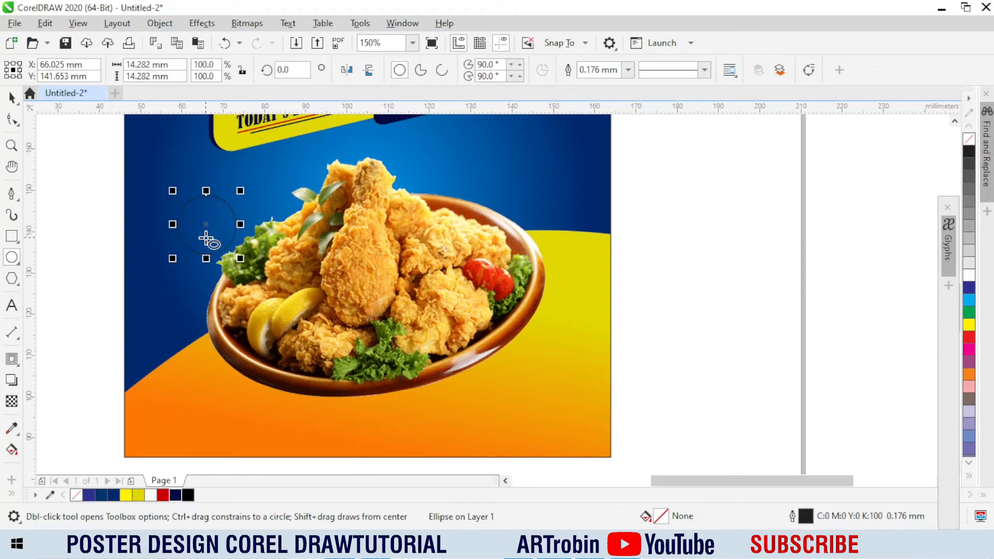
key("space")
Step: Duplicate the circle slightly right and down, and rotate a second copy of the duplicate to about 340° around its lower edge
scroll(176, 194, "up", 3)
scroll(279, 238, "down", 2)
left_click_drag(297, 265, 344, 282)
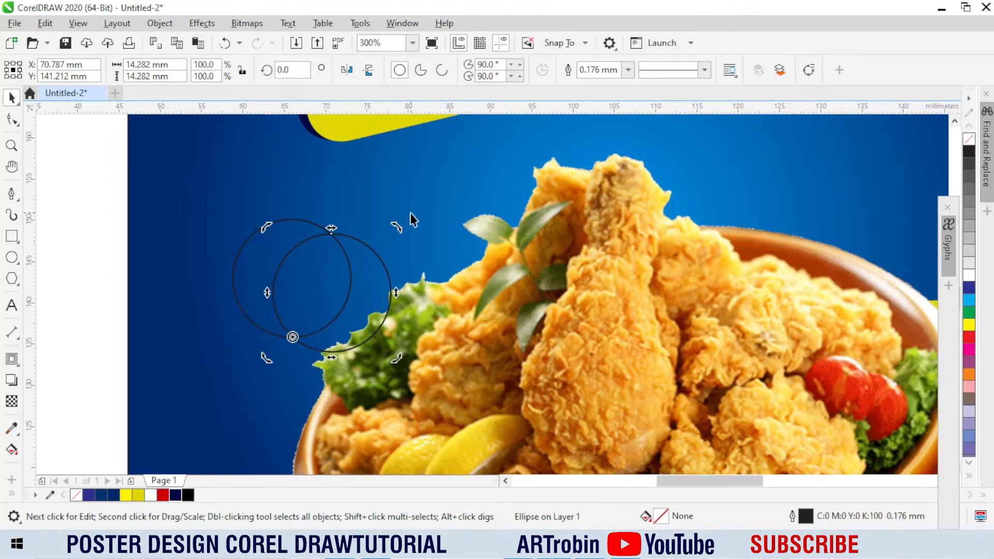
left_click_drag(397, 226, 399, 229)
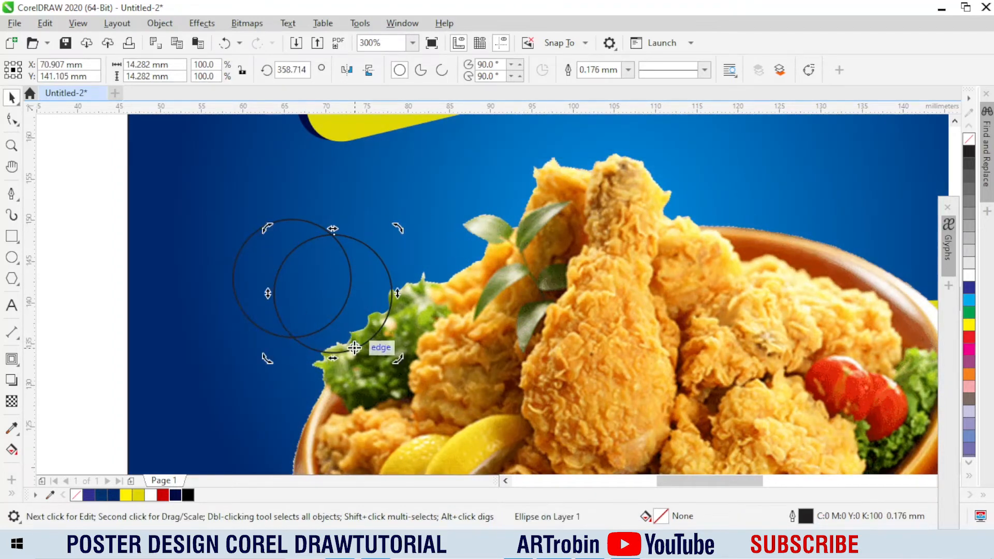
left_click(268, 224)
left_click(300, 259)
left_click(304, 264)
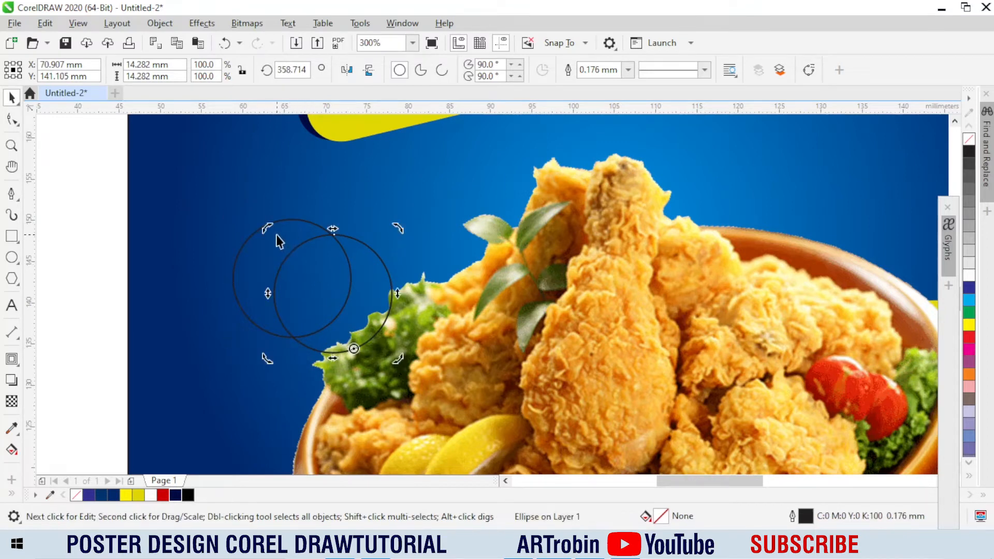
left_click_drag(268, 228, 308, 203)
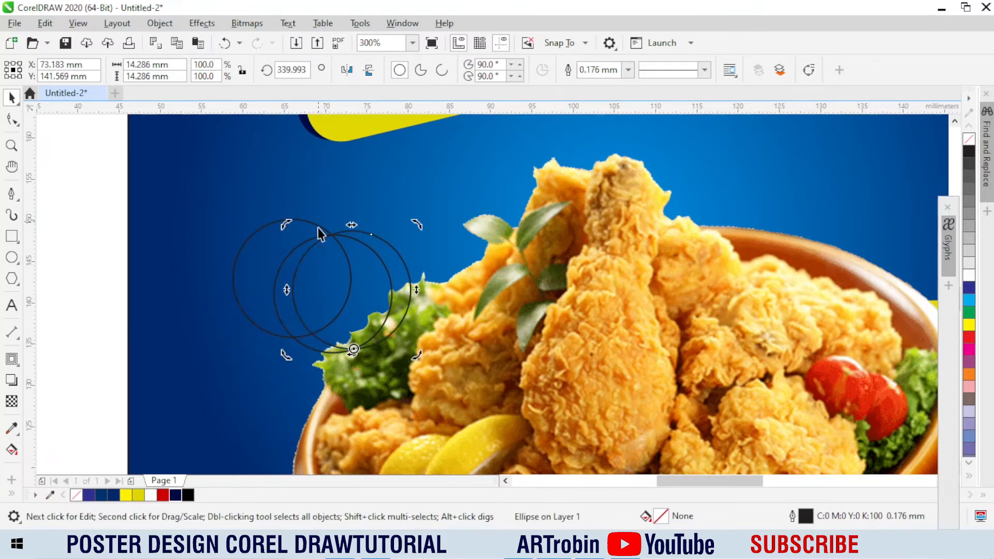
Step: Trim the duplicate circle with its rotated copy and delete the cutting circle, leaving a crescent
left_click(285, 316, "shift")
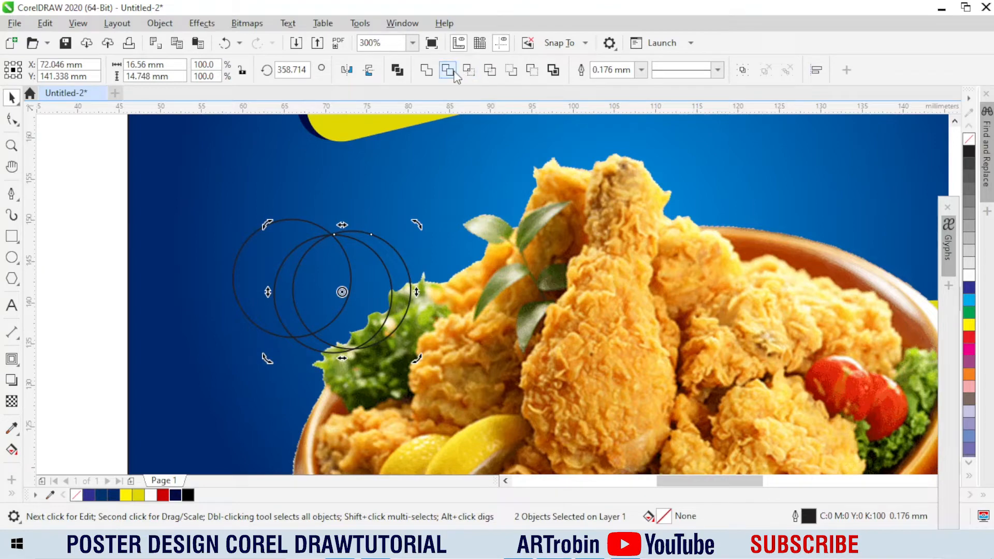
left_click(452, 71)
left_click(102, 331)
left_click(399, 259)
key("Delete")
Step: Weld the crescent with the original circle into a single speech bubble shape
left_click(293, 274)
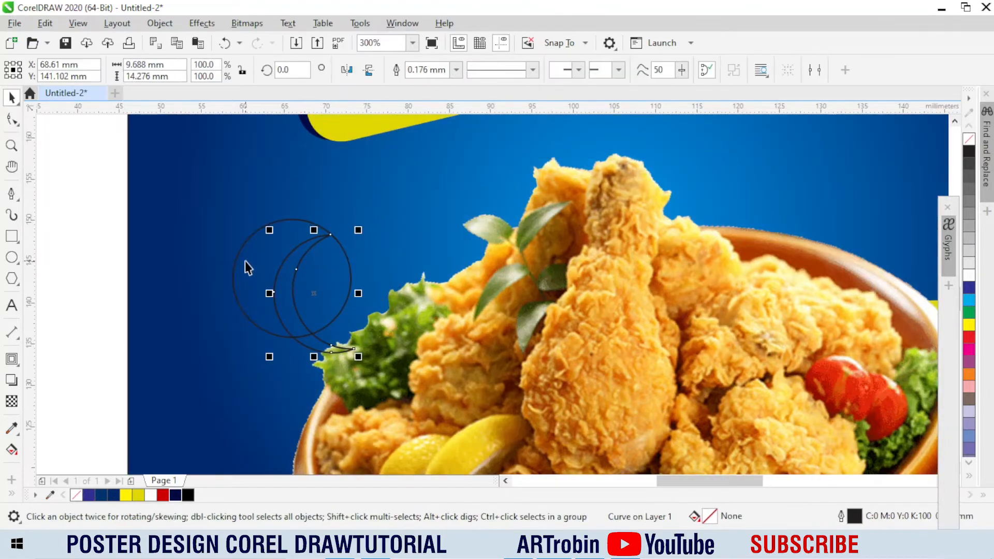
left_click(236, 261, "shift")
left_click(429, 72)
scroll(300, 261, "down", 2)
left_click(224, 298)
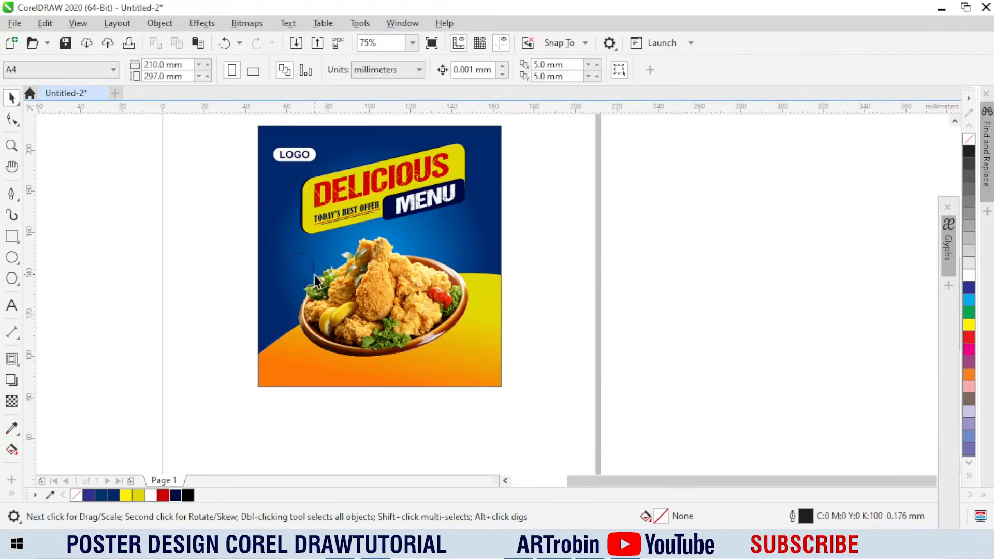
Step: Move the speech bubble down and left, and rotate it to about 346.2° so its tail points toward the dish
scroll(314, 274, "up", 2)
left_click_drag(285, 270, 248, 306)
left_click(248, 306)
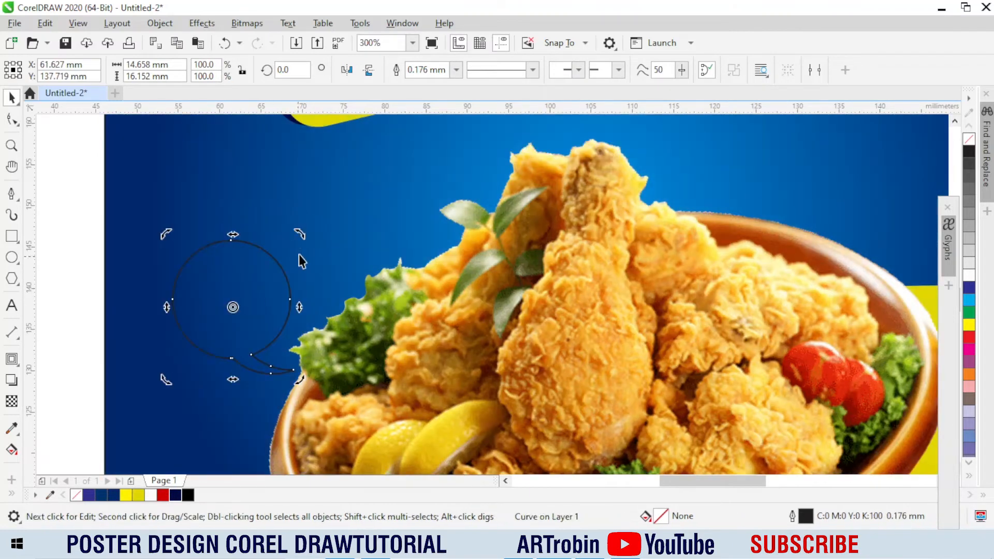
mouse_move(301, 232)
left_mouse_down()
mouse_move(306, 222)
mouse_move(322, 232)
left_mouse_up()
left_click(321, 254)
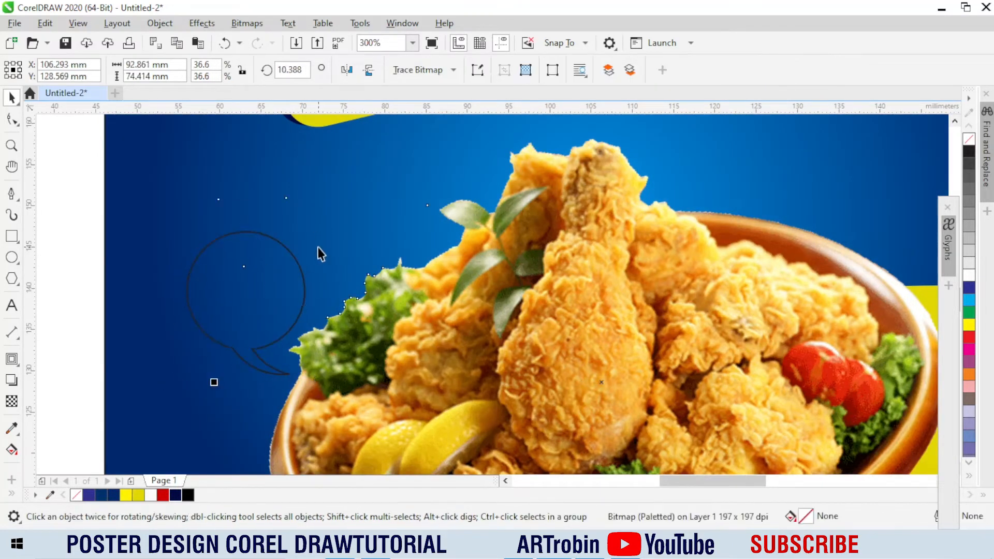
Step: Enlarge the speech bubble to about 15.5 mm wide and nudge it slightly left
scroll(327, 230, "down", 1)
left_click(221, 187)
left_click_drag(215, 173, 357, 320)
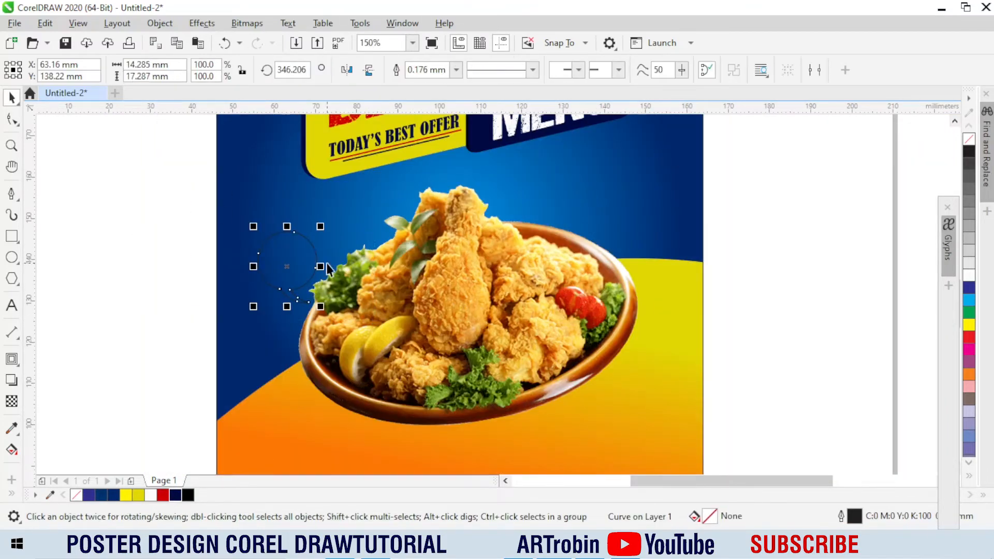
scroll(323, 234, "up", 1)
left_click_drag(313, 222, 324, 208)
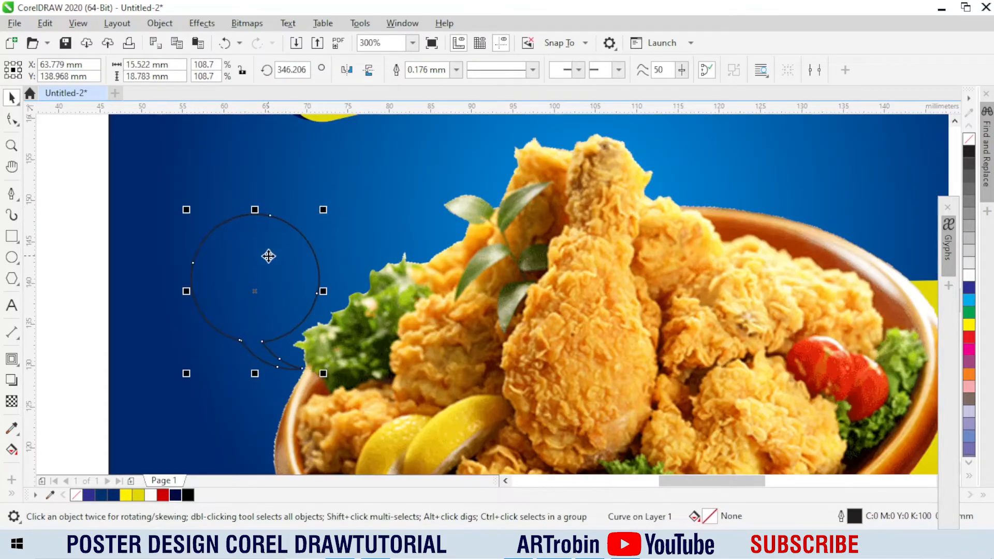
left_click_drag(269, 257, 266, 255)
Step: Fill the speech bubble with the DELICIOUS banner's yellow (#E1D703) and remove its outline
scroll(266, 256, "down", 2)
left_click(287, 171)
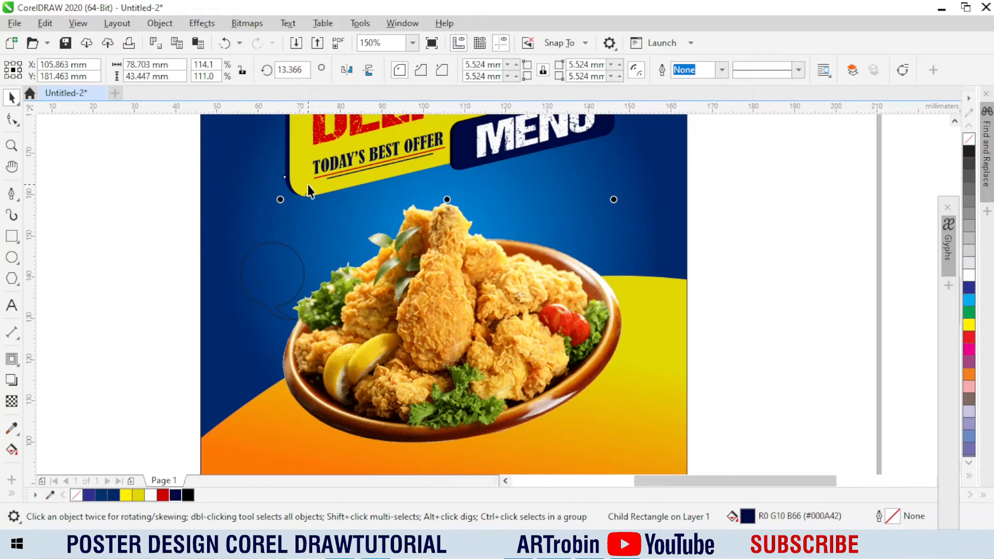
scroll(273, 281, "up", 4)
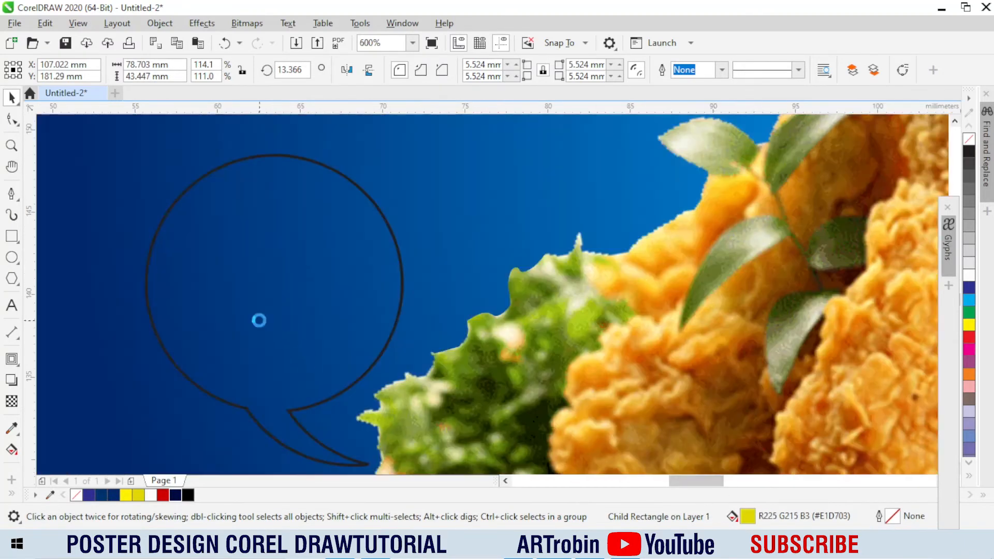
scroll(316, 273, "down", 2)
left_click(270, 300)
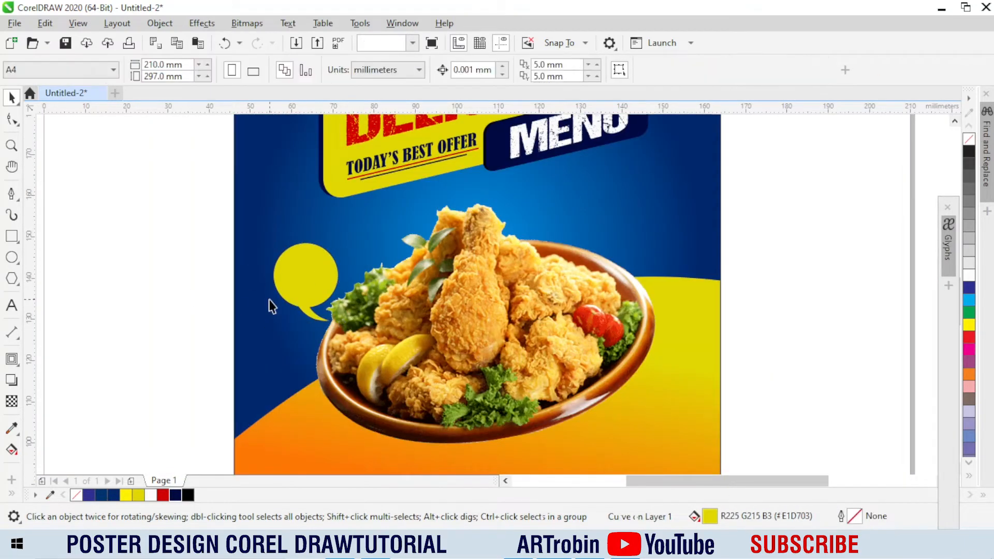
Step: Enlarge the yellow speech bubble to about 17 mm wide
left_click(307, 277)
left_click_drag(344, 240, 349, 231)
scroll(323, 282, "up", 4)
scroll(310, 278, "down", 4)
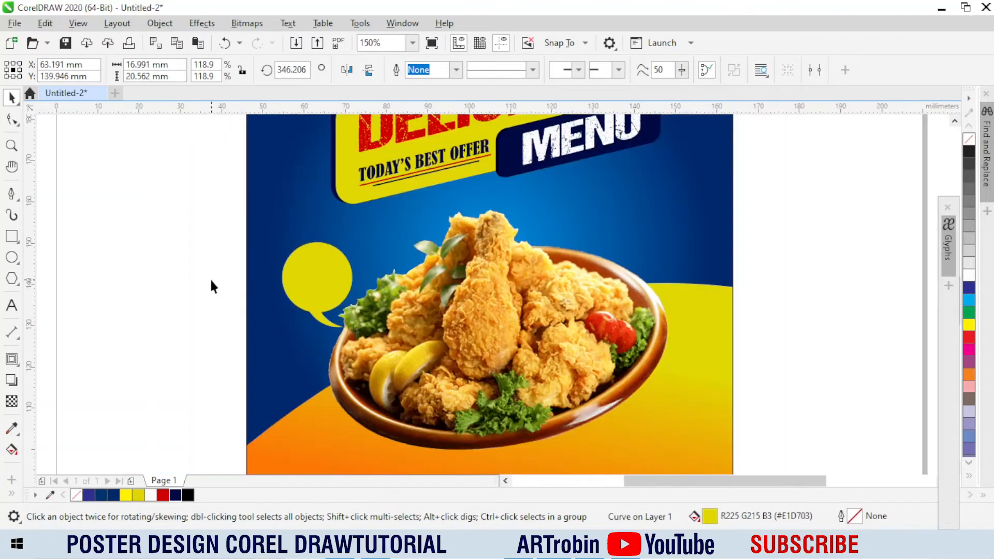
left_click(210, 278)
Step: Move the fried chicken dish image slightly right, away from the speech bubble
left_click_drag(515, 362, 520, 362)
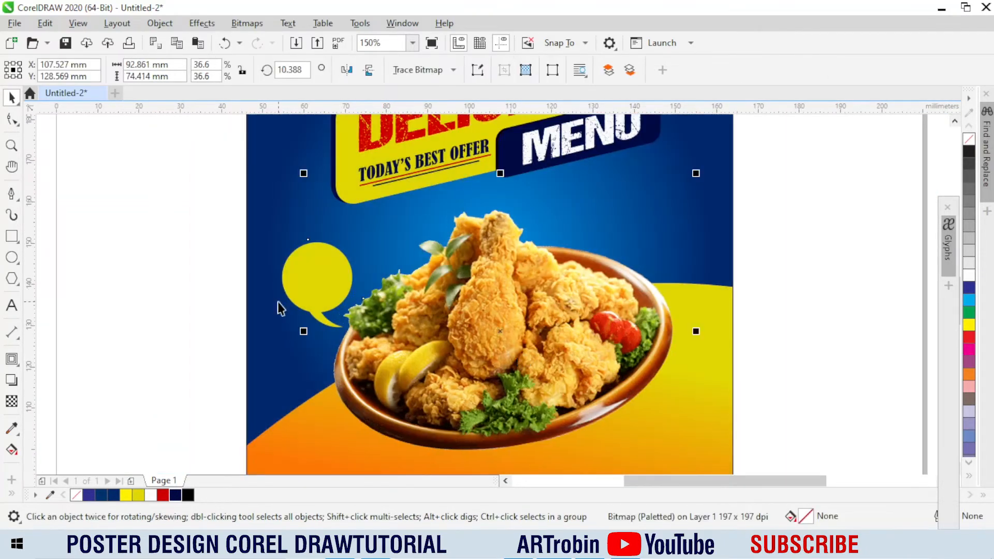
left_click(277, 304)
left_click(301, 285)
left_click(295, 336)
Step: Switch to Notepad, restore the cut "save 50%" line and copy it
left_click(589, 545)
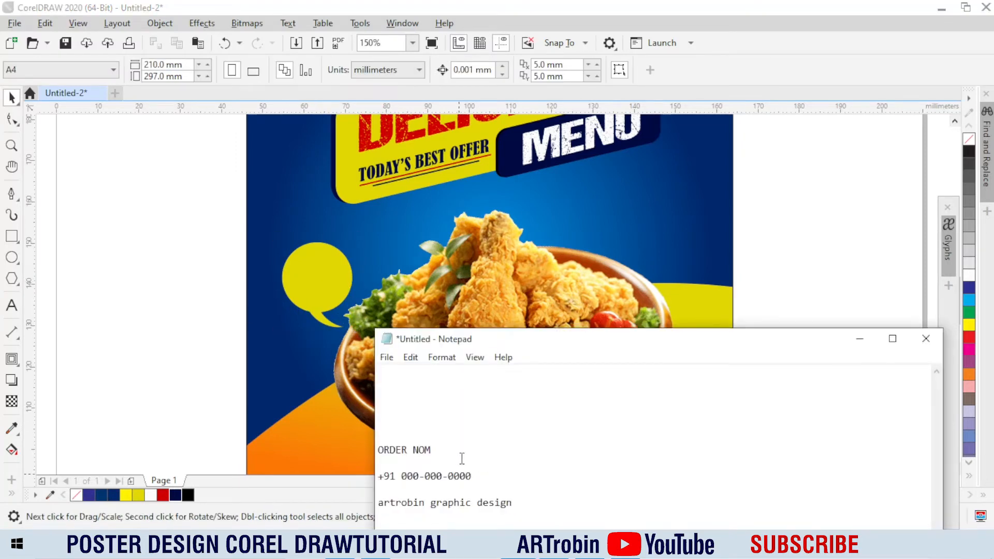
key("ctrl+z")
key("ctrl+c")
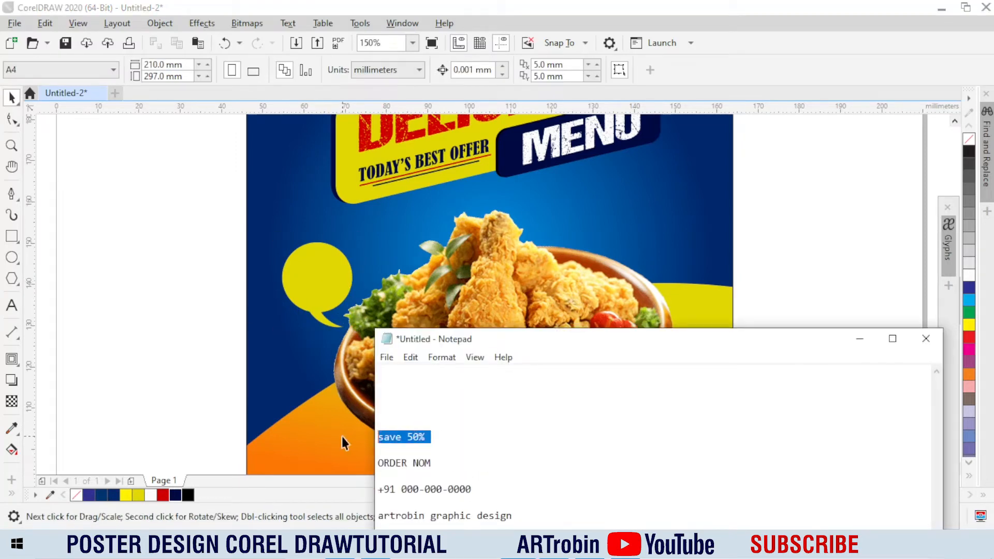
Step: Switch to CorelDRAW and paste "save 50%" as artistic text beside the poster's edge, near the speech bubble
key("alt+Tab")
left_click(12, 306)
left_click(150, 309)
key("ctrl+v")
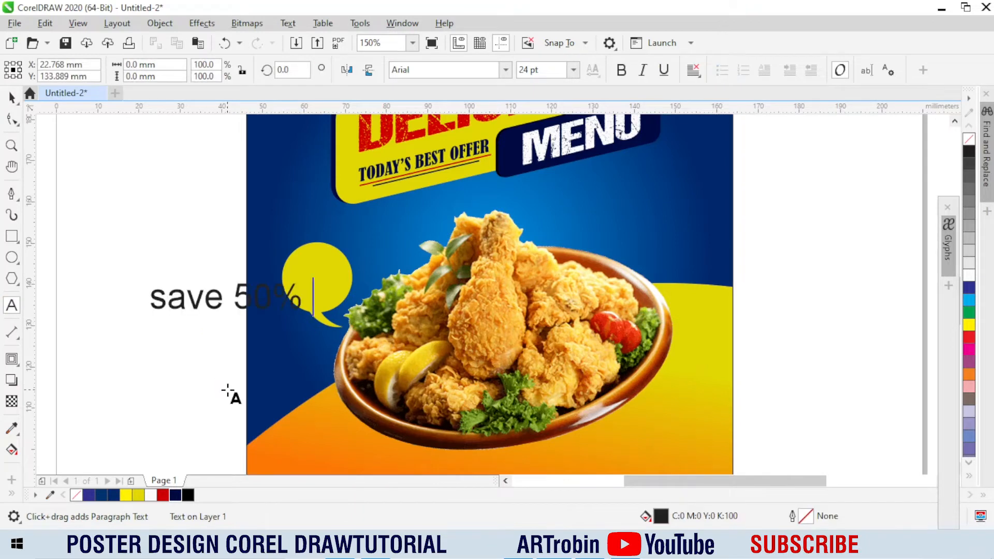
Step: Set the "save 50%" text to the DCC - Ash font and convert it to curves
key("ctrl+space")
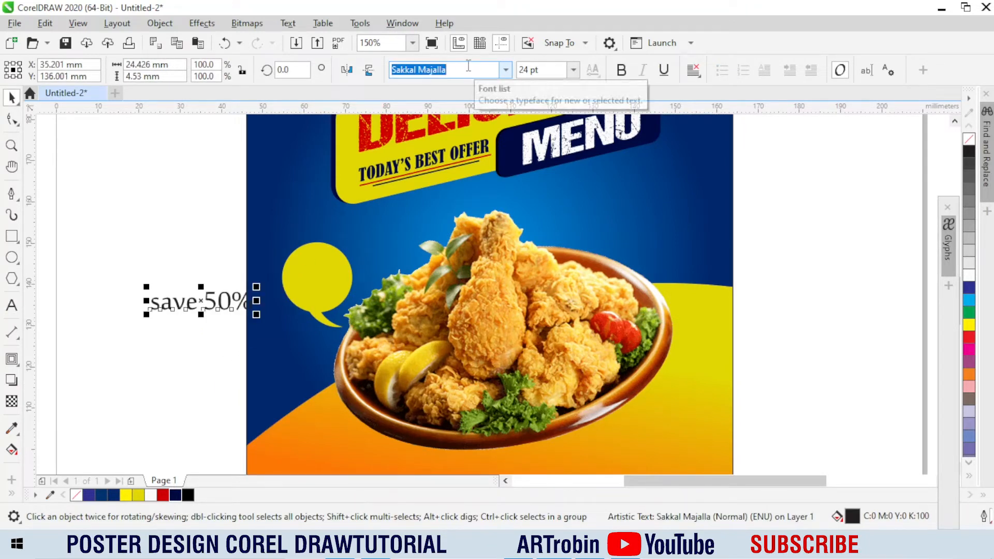
type("d")
key("Return")
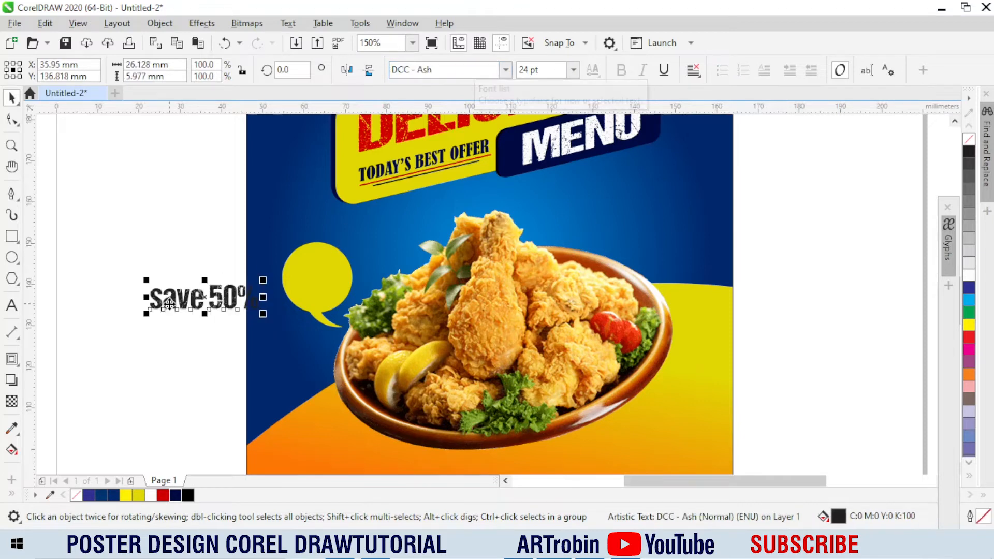
scroll(176, 302, "up", 2)
key("ctrl+q")
left_click(165, 375)
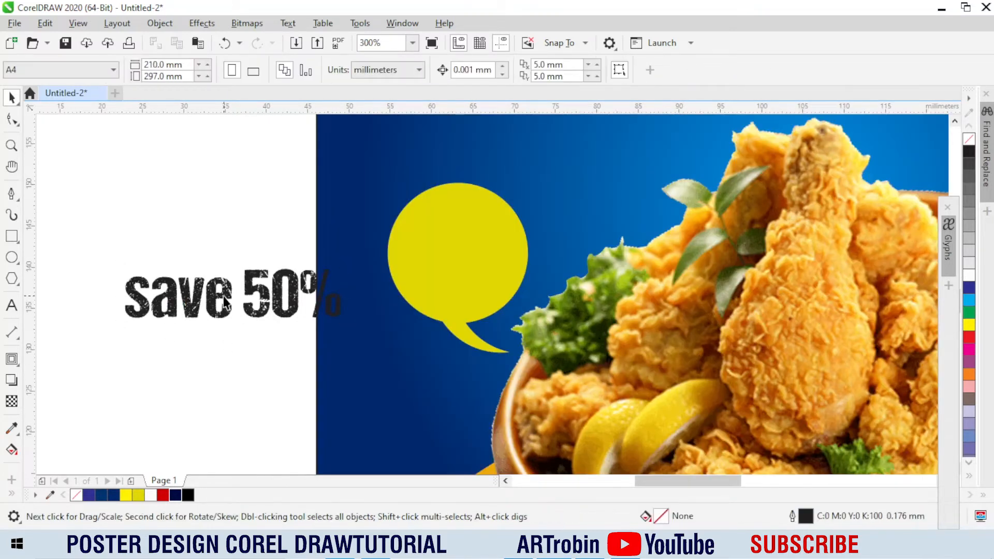
Step: Ungroup the converted "save 50%" lettering into separate characters
left_click(252, 295)
left_click(12, 119)
key("space")
left_click(172, 304)
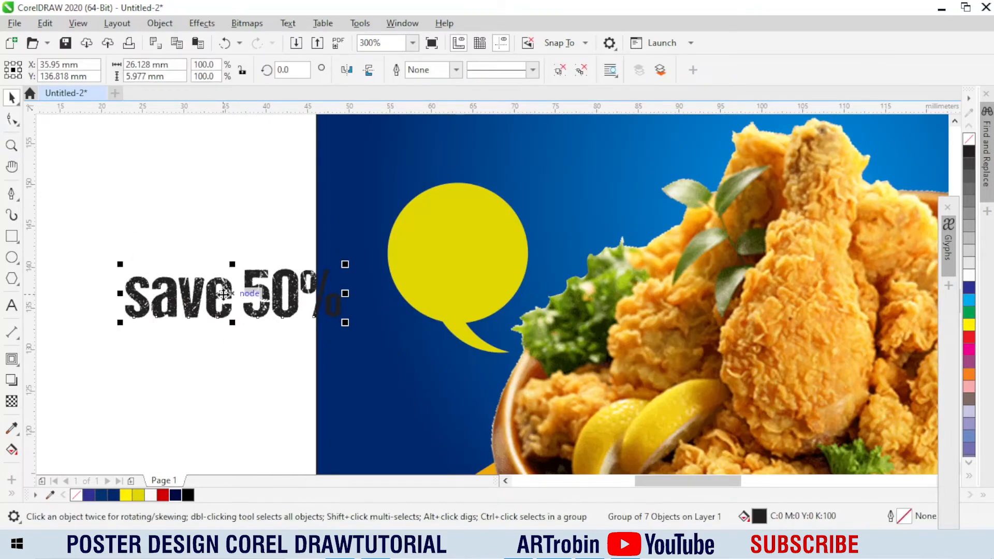
key("ctrl+u")
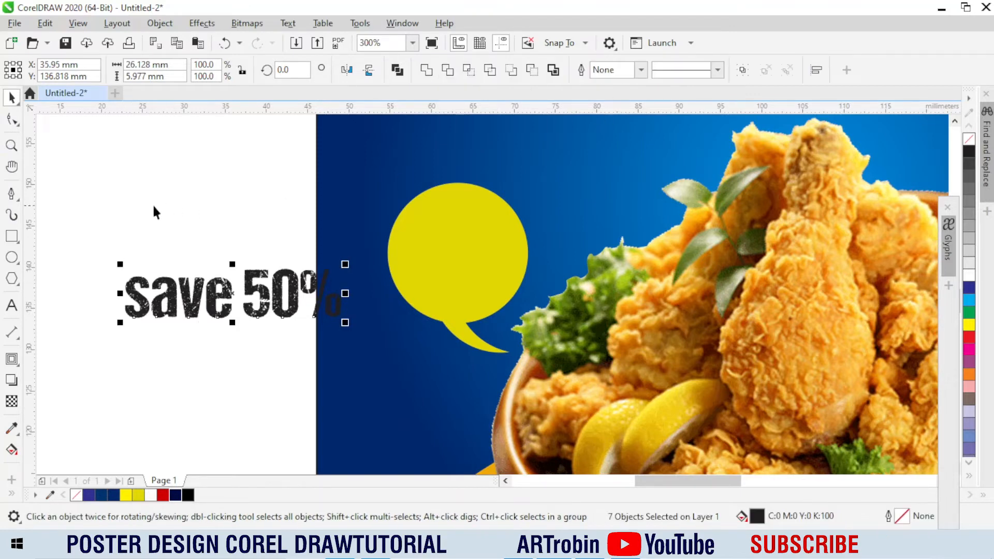
Step: Group the "save" letters and place them about 10.8 mm wide in the bubble's upper half, filled red
left_click_drag(242, 338, 239, 340)
key("ctrl+g")
left_click_drag(224, 291, 502, 218)
scroll(502, 217, "up", 2)
left_click_drag(525, 301, 503, 294)
left_click(163, 495)
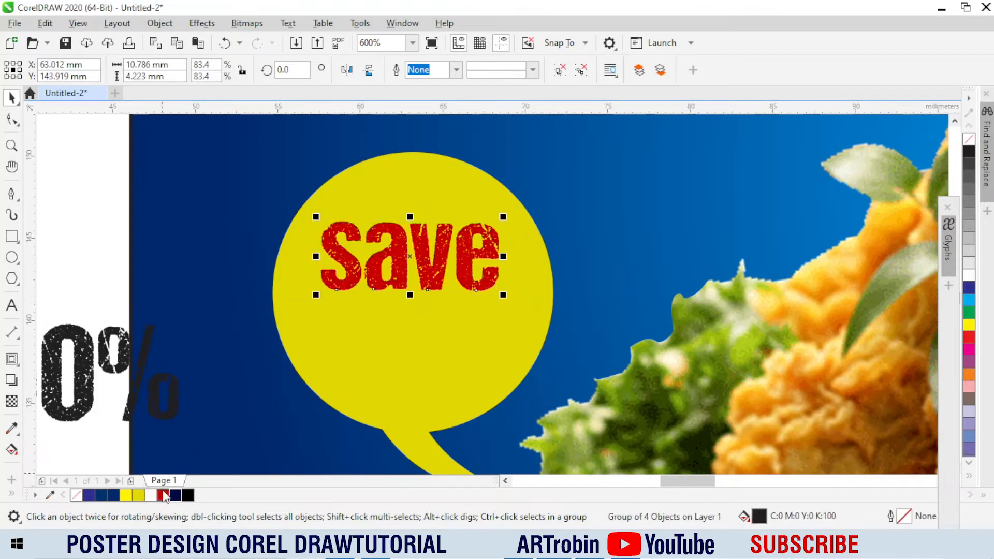
Step: Group the "50%" characters and place them under "save" inside the bubble, filled red (#CF0000)
left_click(126, 379)
scroll(217, 291, "down", 2)
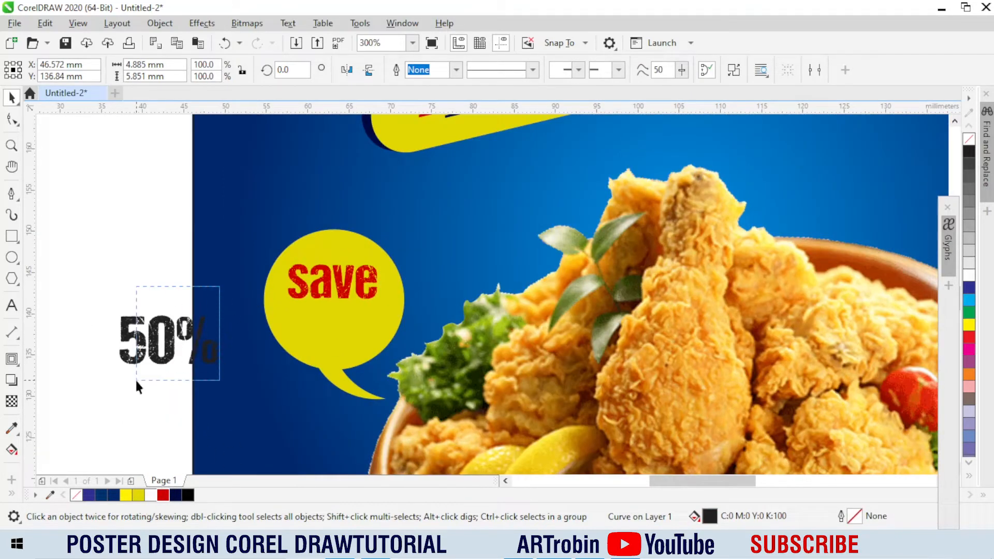
left_click_drag(228, 306, 94, 389)
key("ctrl+g")
left_click_drag(152, 363, 341, 325)
left_click(163, 495)
Step: Reduce "50%" to about 10.9 mm wide and centre it horizontally on the speech bubble
scroll(310, 327, "up", 2)
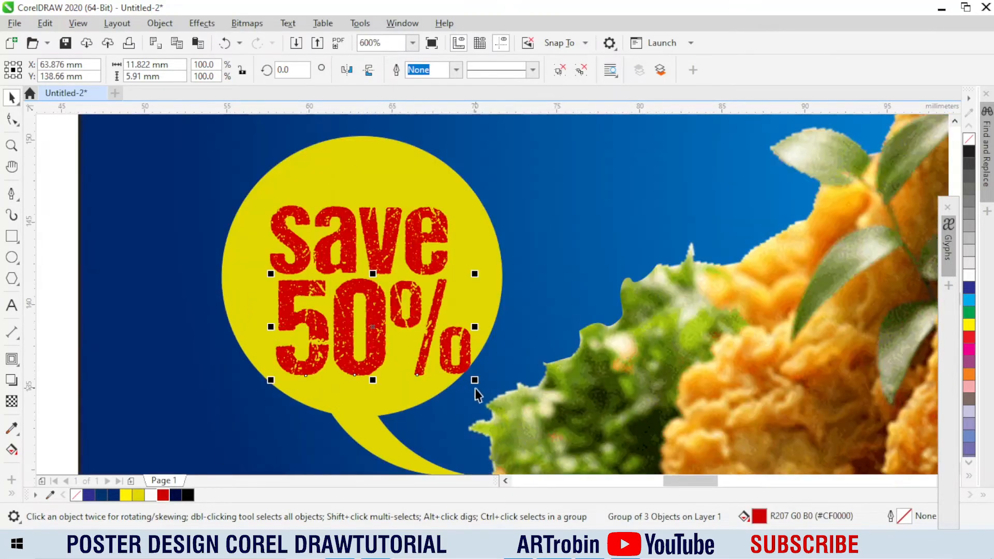
left_click_drag(476, 381, 459, 372)
left_click(472, 295, "shift")
key("c")
left_click(562, 289)
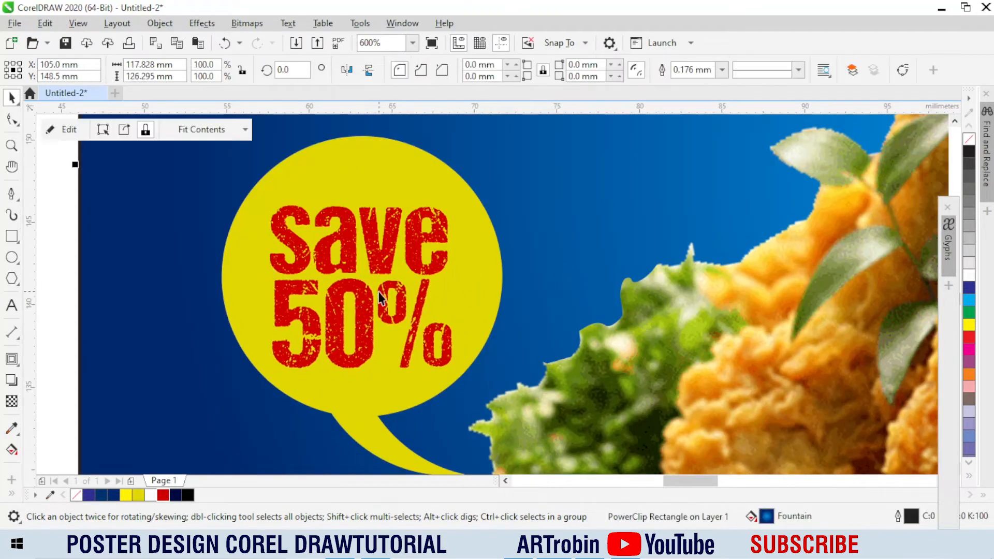
Step: Enlarge "50%" to about 11.7 mm wide and nudge it slightly up inside the bubble
left_click(383, 297)
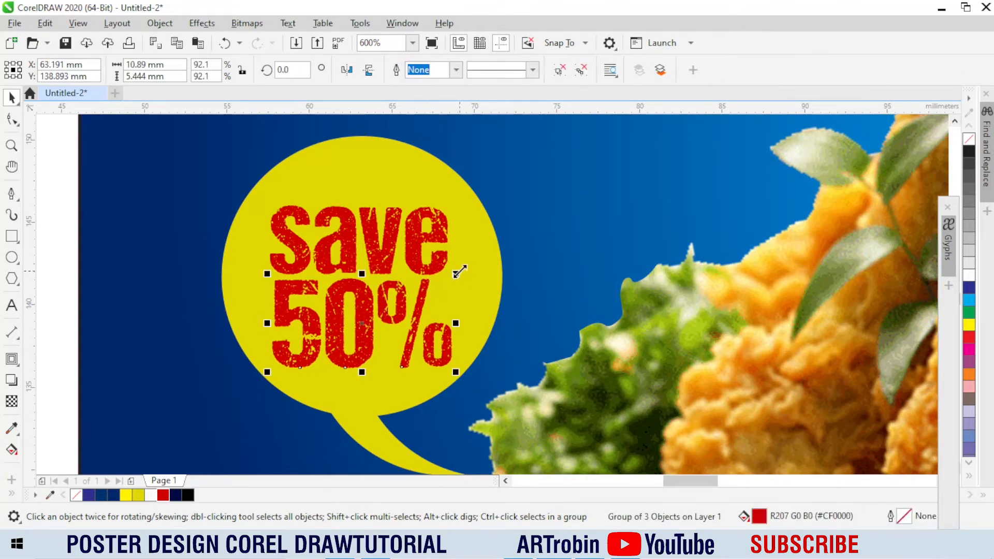
left_click_drag(455, 273, 462, 269)
left_click_drag(333, 343, 333, 339)
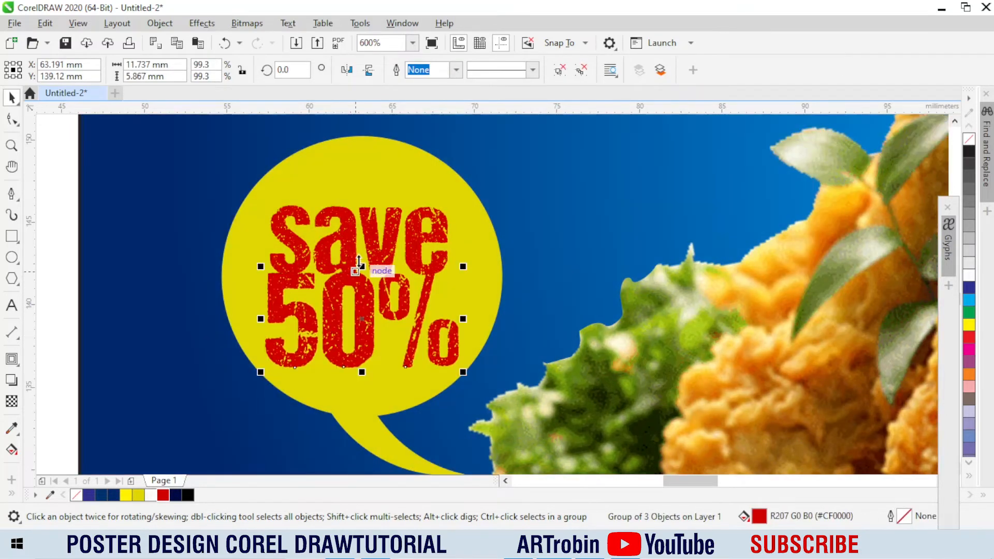
Step: Move the word "save" up to clear "50%" and fill it dark navy (#000A42)
mouse_move(346, 248)
left_mouse_down()
mouse_move(345, 224)
mouse_move(358, 233)
left_mouse_up()
scroll(333, 174, "up", 1)
left_click(176, 496)
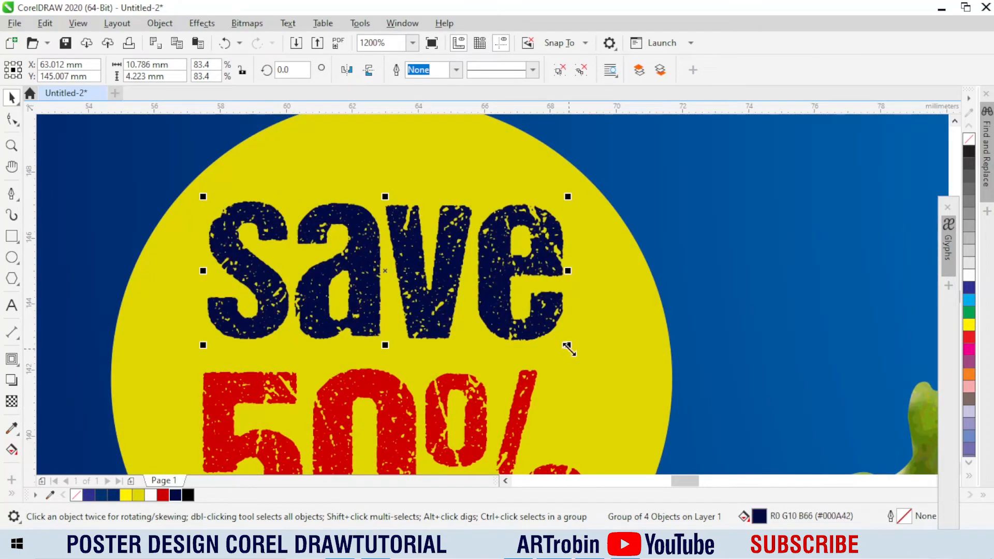
scroll(435, 259, "down", 4)
left_click(163, 292)
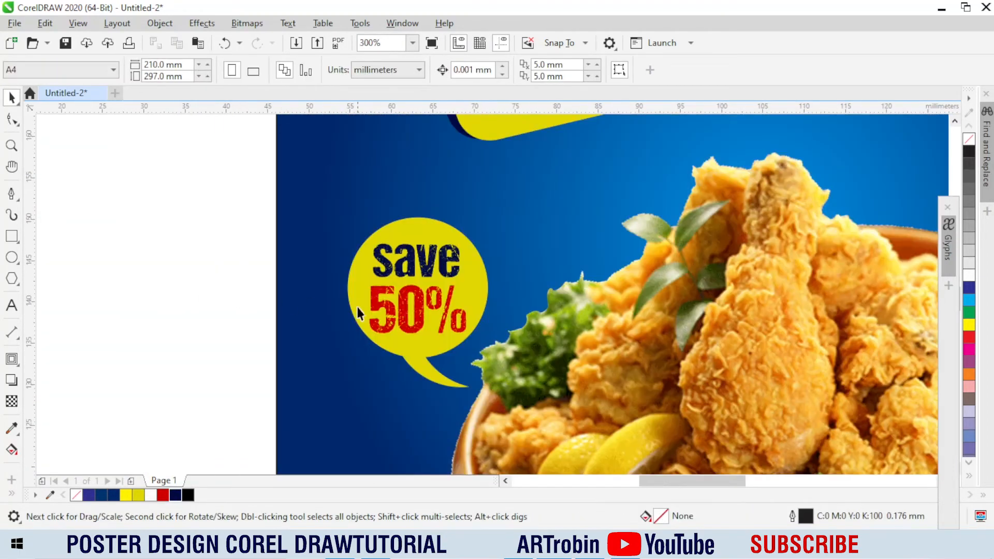
Step: Place a copy of the yellow bubble slightly right and down, with no fill and a white outline
scroll(417, 358, "up", 4)
left_click(417, 360)
scroll(373, 326, "down", 2)
scroll(405, 387, "up", 2)
left_click_drag(405, 387, 424, 400)
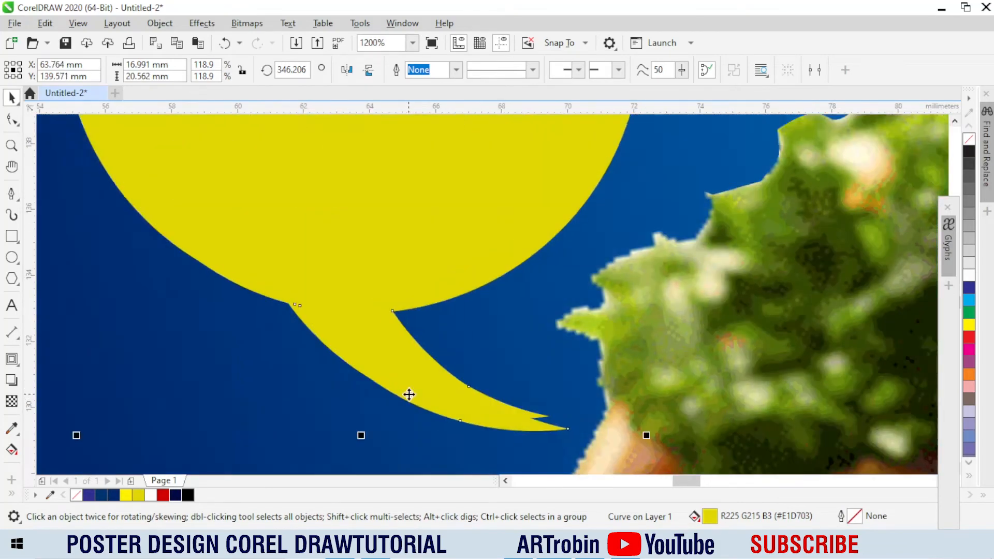
left_click(968, 139)
right_click(968, 277)
Step: Apply the second line style from the outline style list to the white speech bubble outline
scroll(332, 343, "down", 2)
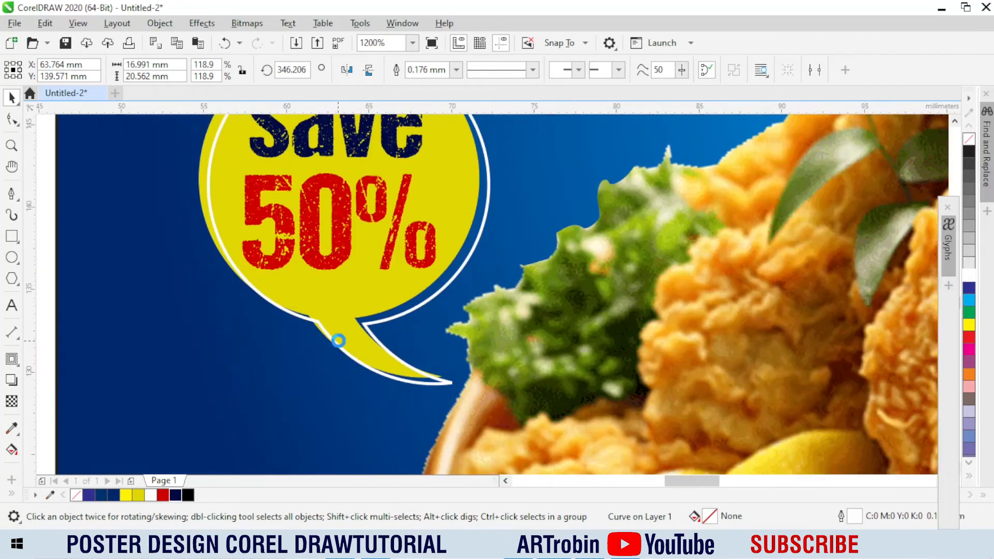
scroll(334, 346, "down", 1)
scroll(348, 196, "up", 1)
left_click(504, 73)
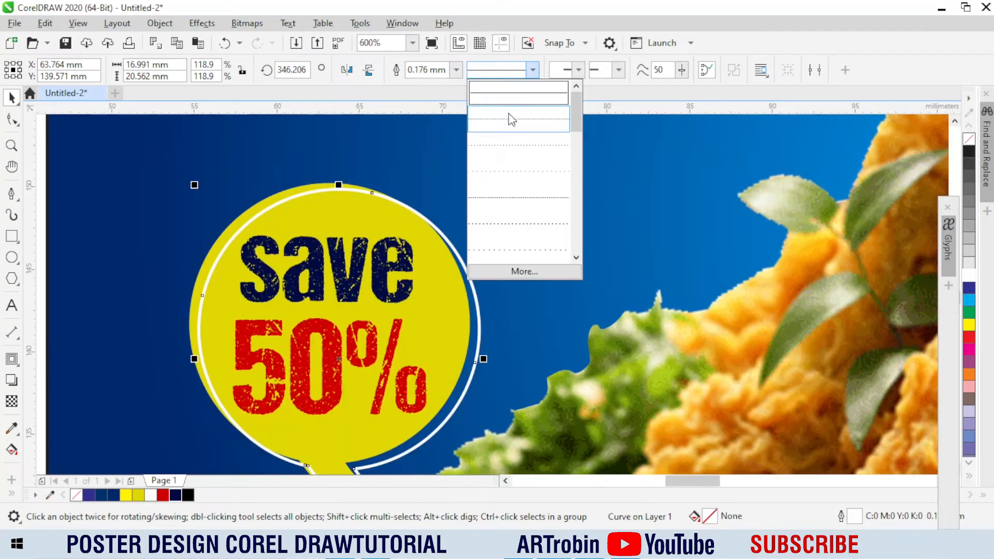
left_click(510, 116)
scroll(355, 228, "down", 1)
left_click(119, 280)
scroll(119, 284, "down", 2)
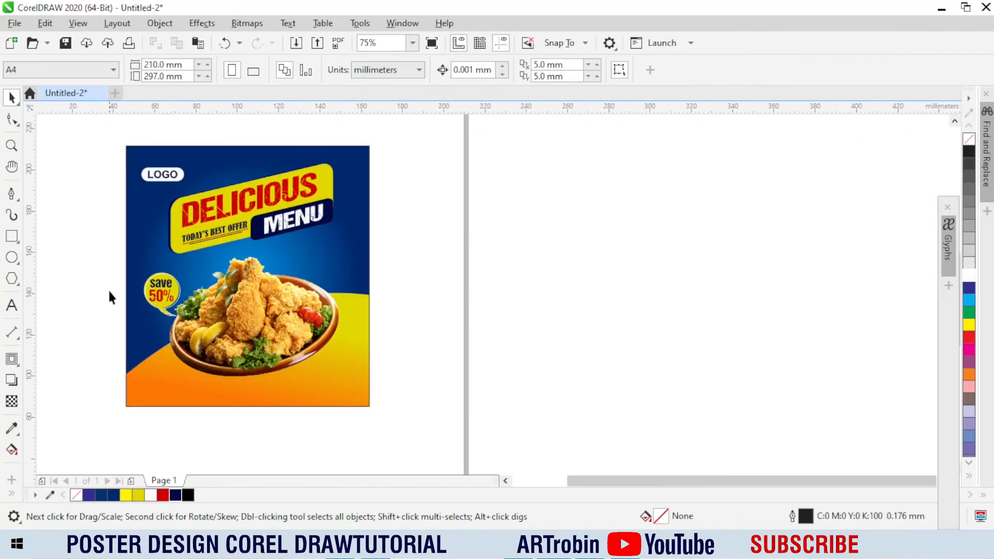
Step: Draw a rectangle about 25.5 mm wide on the poster's lower left orange area and stretch it to about 4.7 mm tall
left_click_drag(231, 366, 227, 359)
key("Escape")
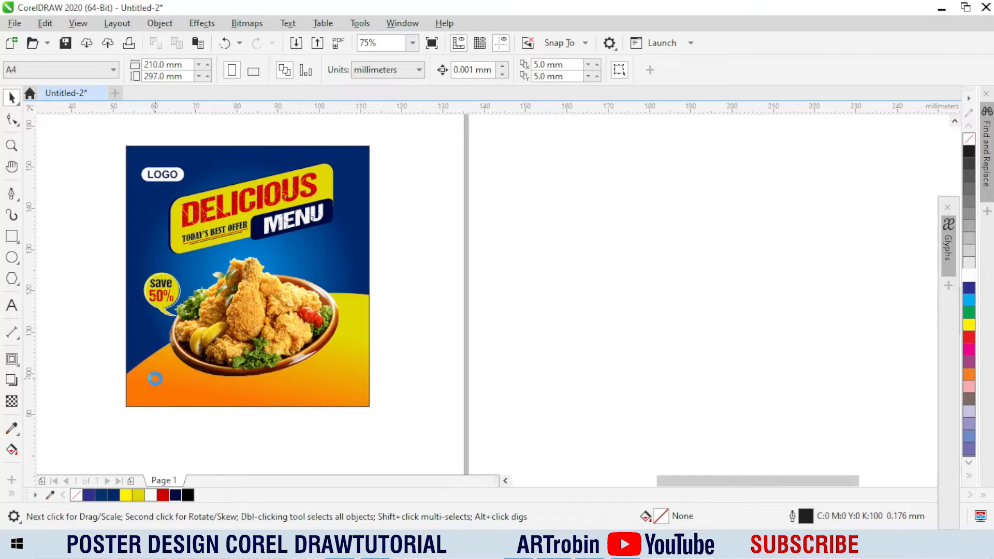
scroll(155, 379, "up", 1)
scroll(111, 427, "up", 1)
left_click(11, 236)
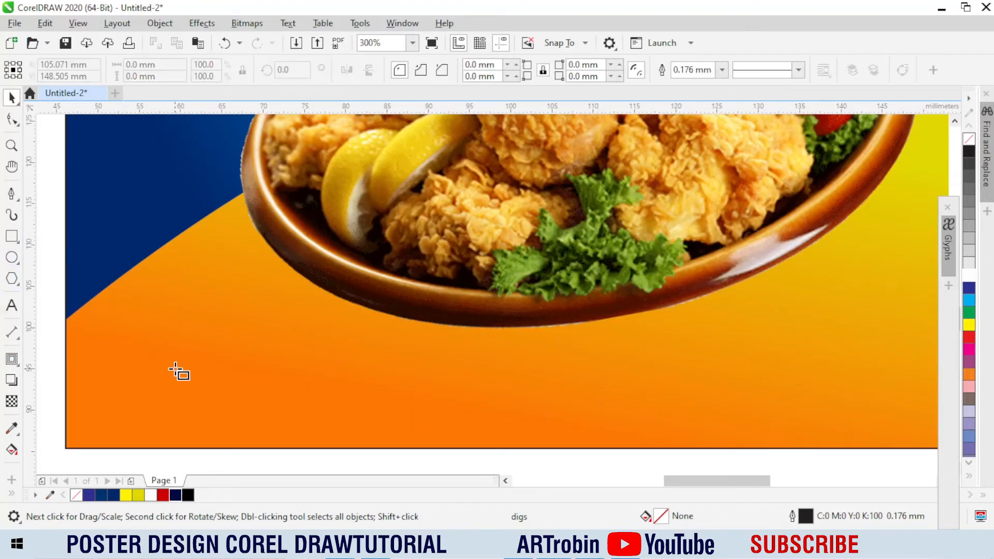
left_click_drag(124, 356, 336, 388)
key("space")
scroll(207, 406, "up", 1)
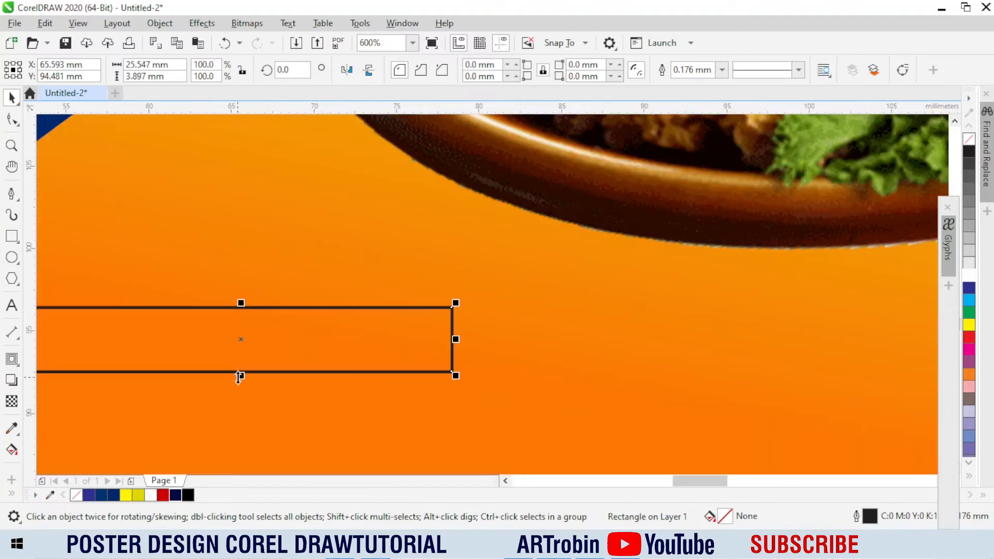
left_click_drag(238, 377, 239, 388)
Step: Round the rectangle's corners fully into a pill shape, with a radius of about 2.34 mm
scroll(238, 321, "down", 1)
scroll(215, 324, "up", 1)
left_click(12, 119)
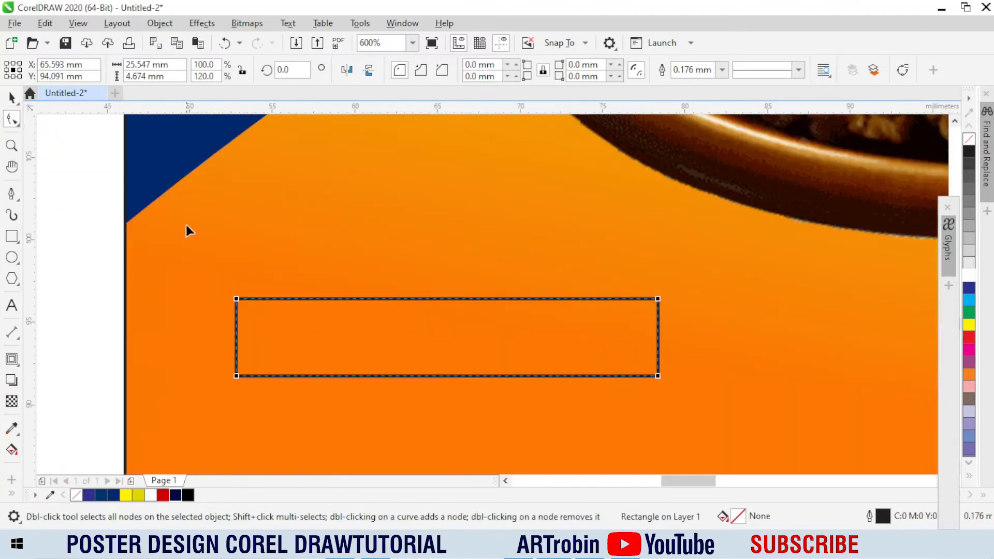
left_click_drag(237, 302, 326, 290)
key("space")
scroll(272, 332, "down", 2)
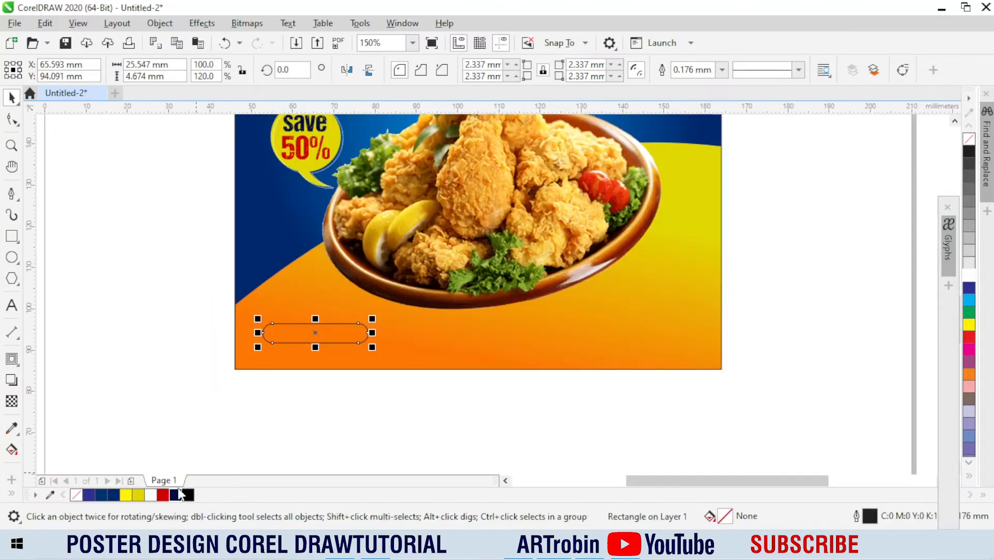
Step: Fill the pill shape with white and remove its outline
left_click(150, 496)
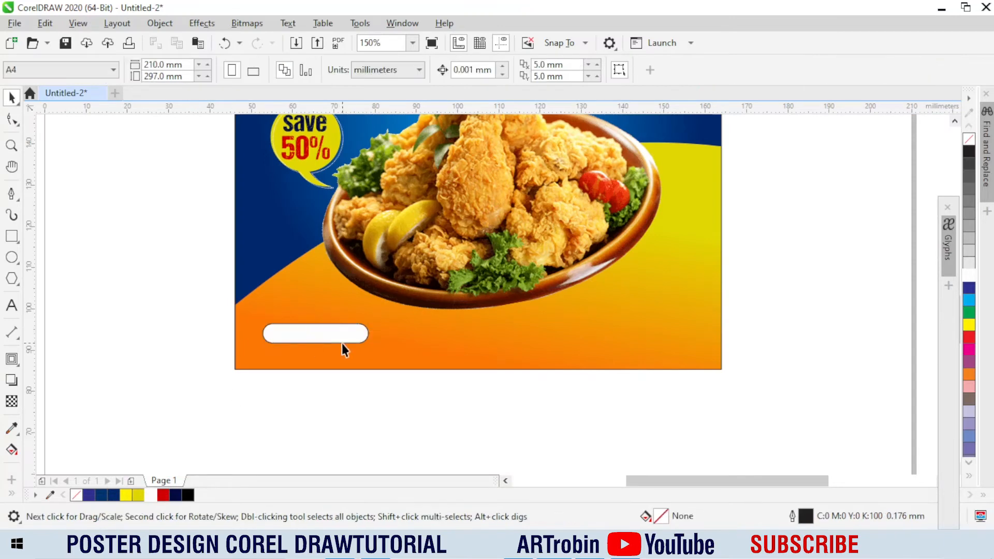
right_click(969, 142)
scroll(329, 344, "up", 1)
left_click_drag(323, 332, 320, 328)
left_click(348, 437)
Step: Cut "ORDER NOM" from the Notepad notes and paste it into CorelDRAW as artistic text near the white pill
key("alt+Tab")
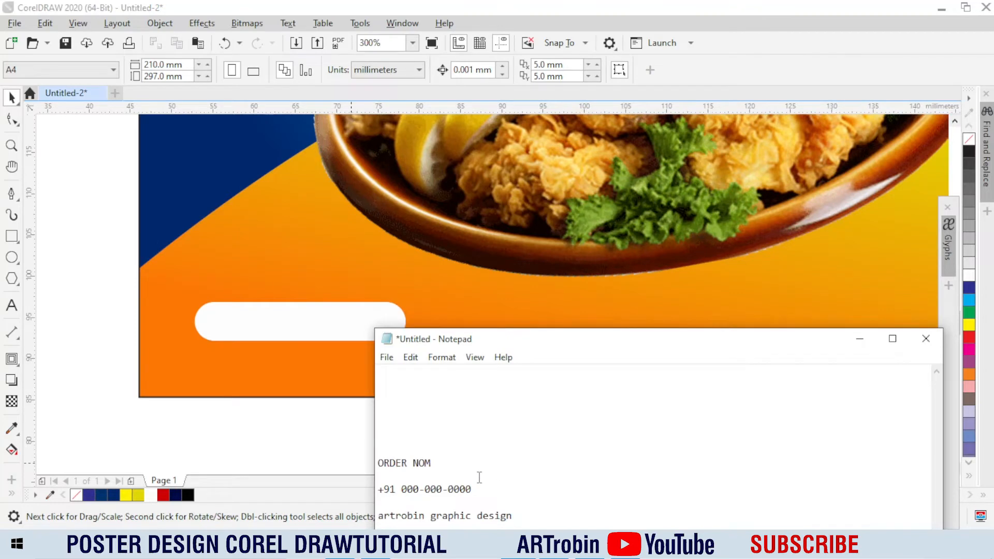
key("ctrl+x")
key("alt+Tab")
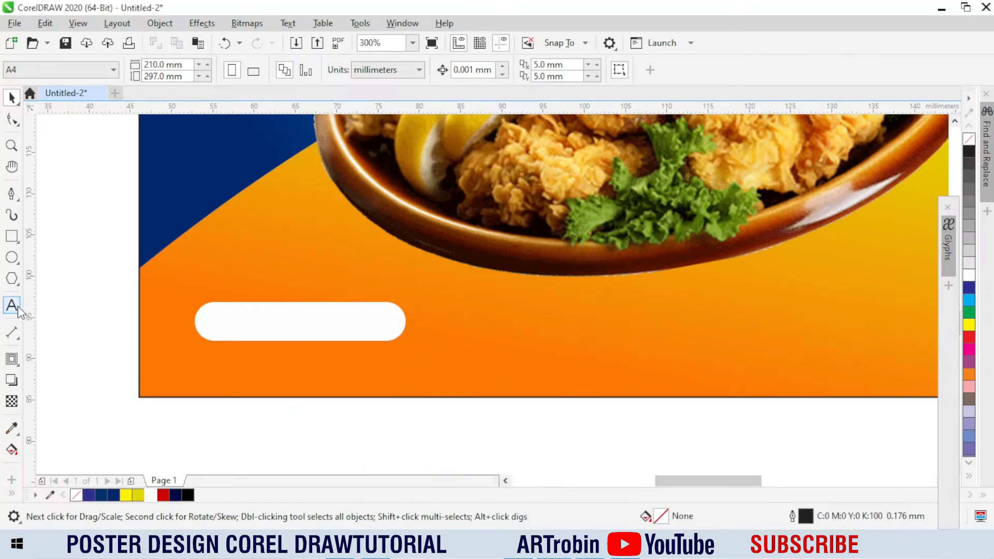
left_click(18, 310)
left_click(94, 329)
key("ctrl+v")
key("ctrl+space")
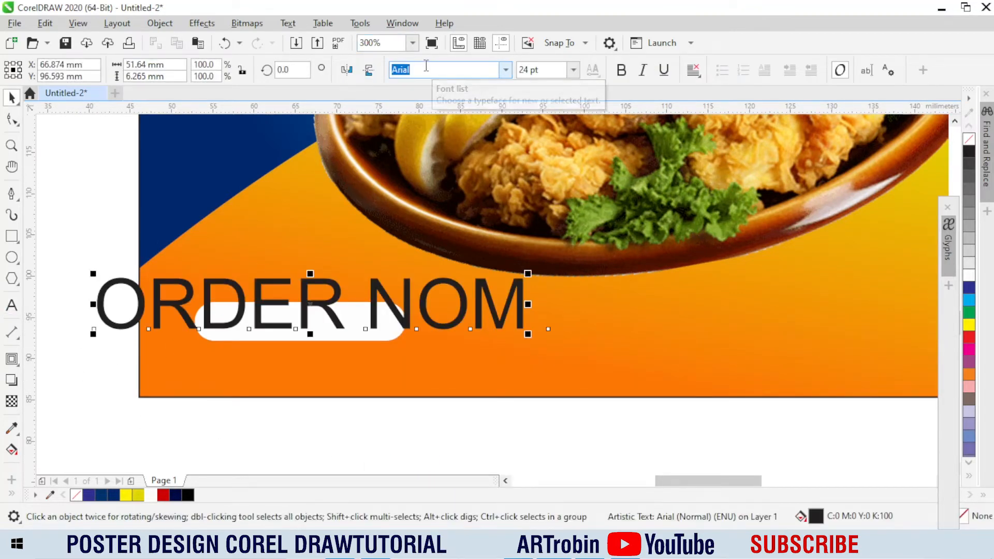
Step: Set the "ORDER NOM" text in Swiss921 BT and scale it down to about 20 mm wide
type("Swansea")
left_click(505, 70)
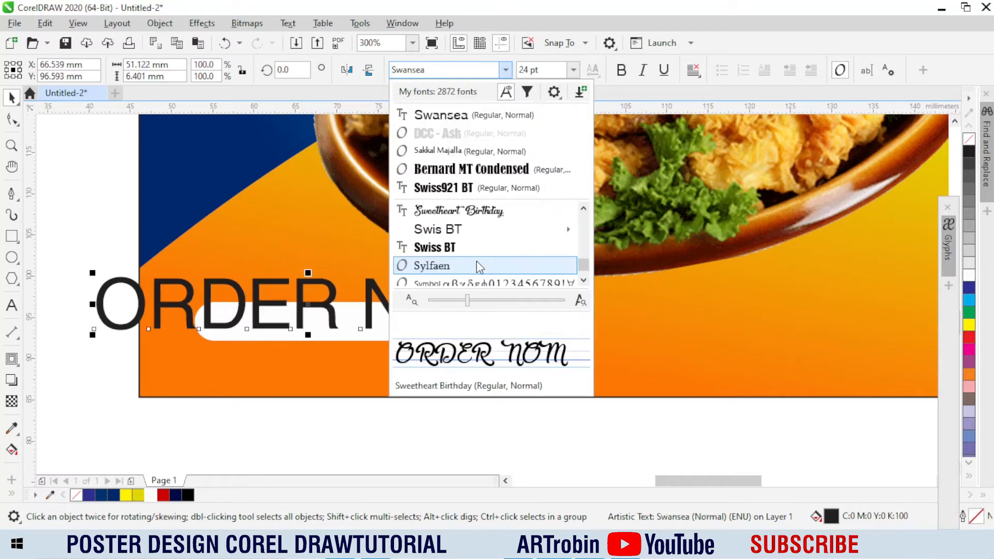
left_click(465, 244)
left_click_drag(435, 271, 334, 296)
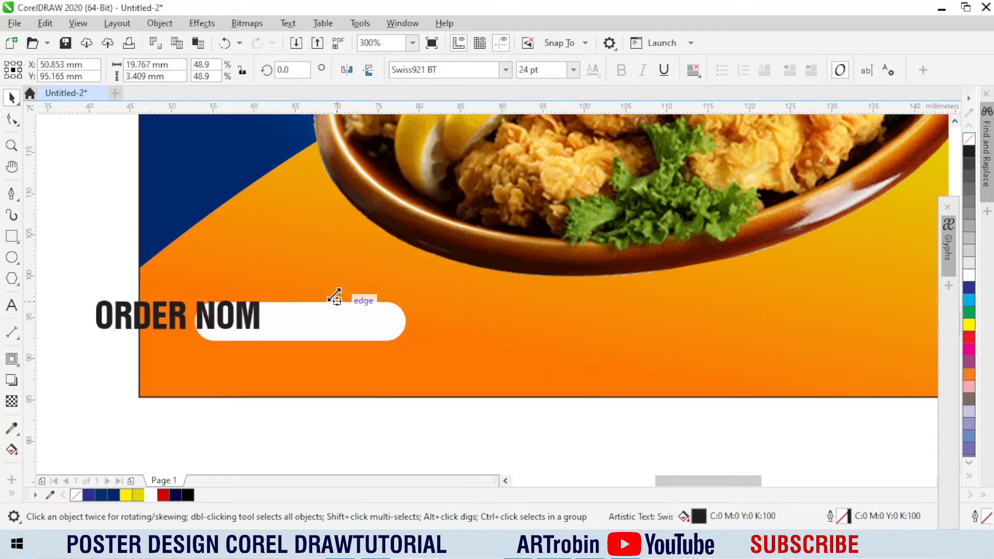
Step: Centre "ORDER NOM" horizontally and vertically on the white pill
left_click(297, 313, "shift")
key("c")
key("e")
left_click(80, 355)
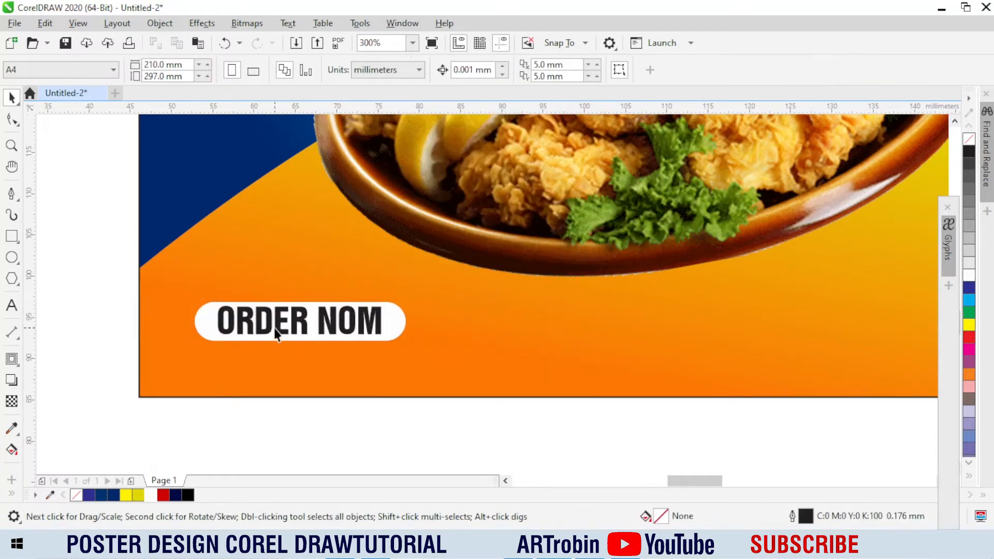
Step: Shrink the button text slightly to about 10.9 pt and correct its wording to "ORDER NOW"
scroll(275, 328, "up", 2)
left_click(274, 328)
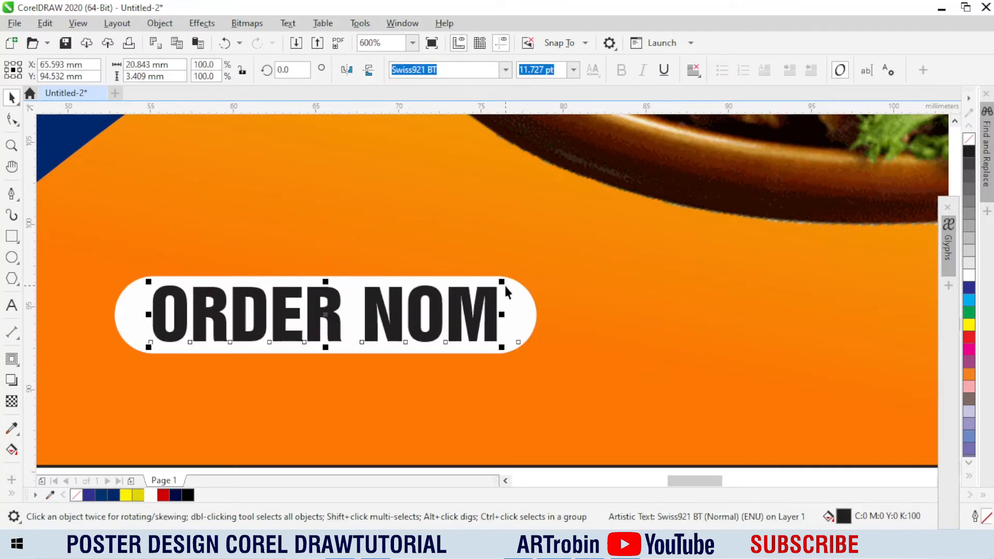
left_click_drag(505, 286, 488, 312)
double_click(444, 313)
type("w")
type("W")
key("ctrl+space")
Step: Centre the corrected "ORDER NOW" text horizontally on the white pill
left_click(511, 309, "shift")
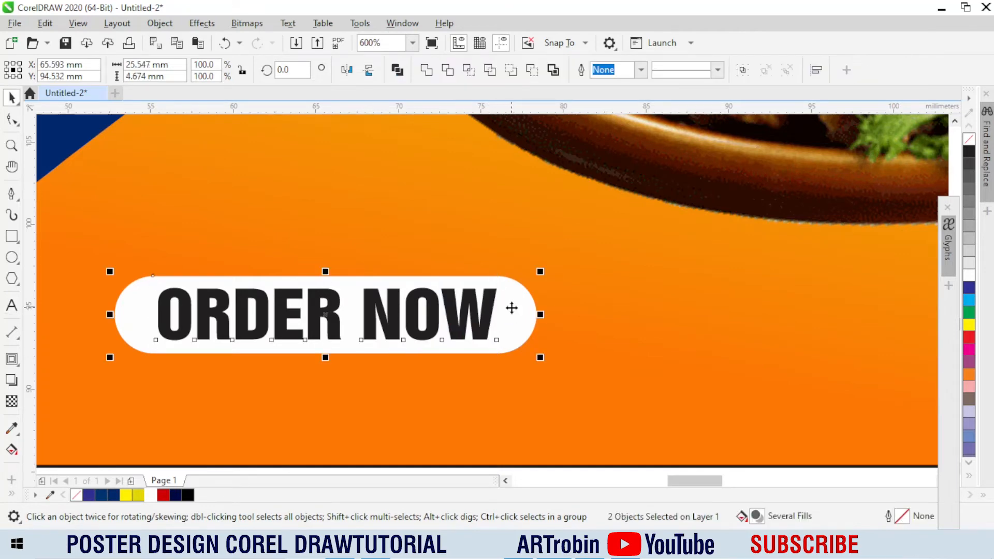
key("c")
left_click(564, 313)
left_click(471, 315)
Step: Copy the "ORDER NOW" button to the poster's lower right and delete the copy's white pill, keeping only the text
scroll(286, 284, "down", 2)
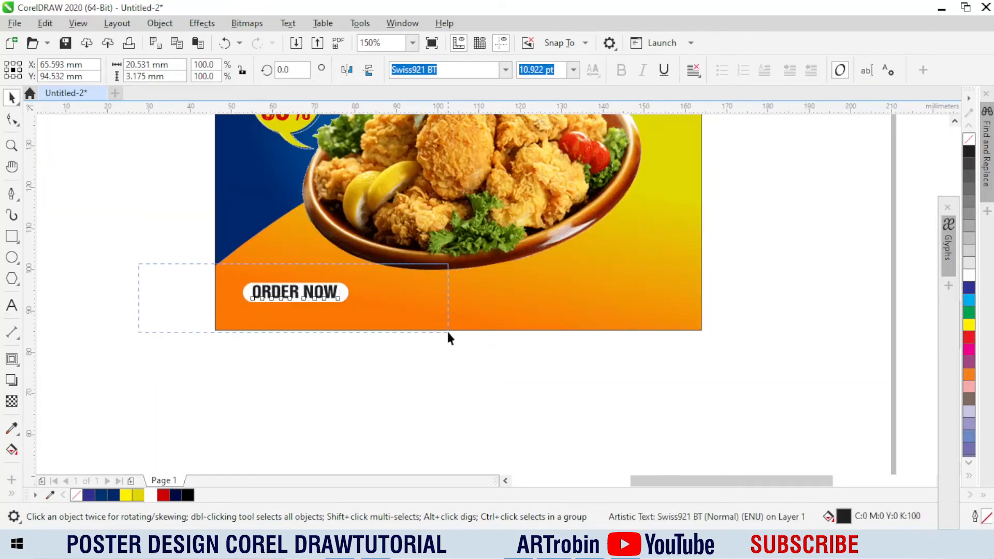
left_click_drag(449, 337, 448, 332)
left_click_drag(309, 293, 634, 300)
left_click(661, 288)
scroll(661, 289, "up", 2)
key("Delete")
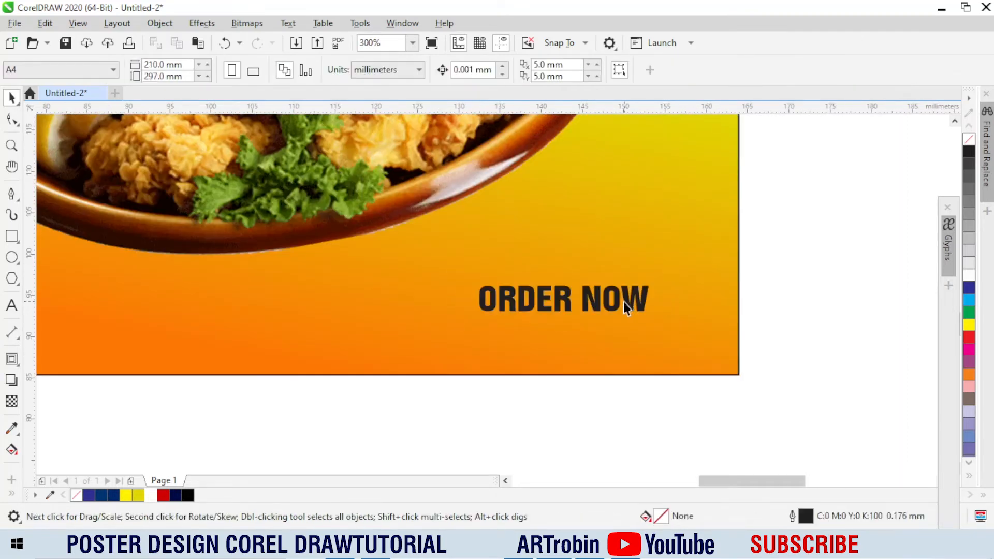
left_click(638, 297)
Step: Cut the phone number from the Notepad notes and replace the copied "ORDER NOW" text with it
key("alt+Tab")
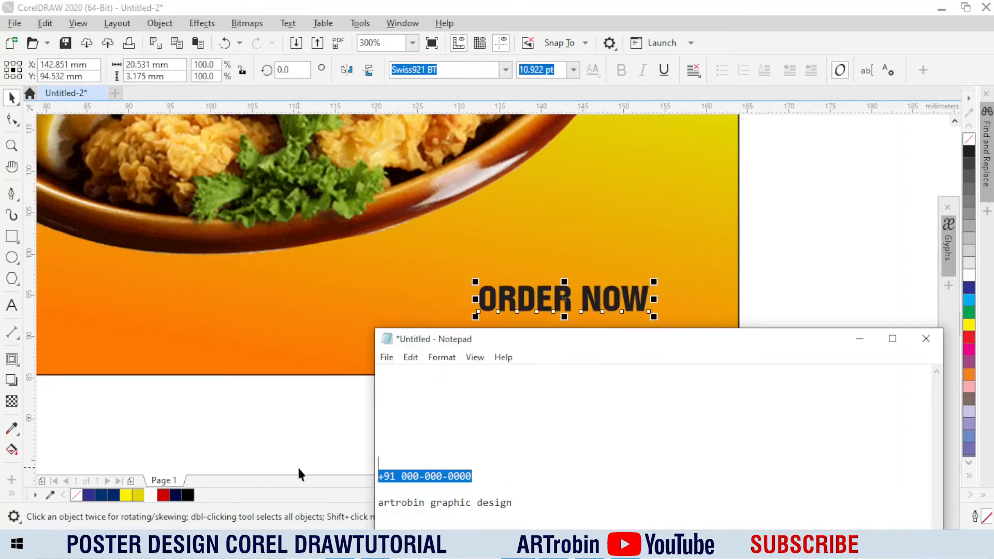
key("ctrl+x")
left_click(247, 454)
double_click(561, 302)
key("ctrl+a")
key("ctrl+v")
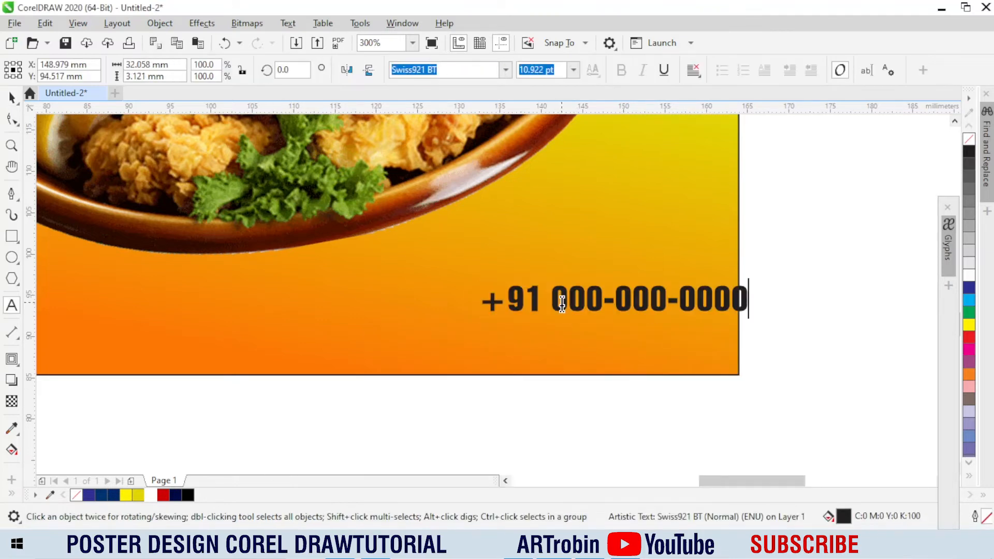
Step: Place a copy of the phone number text about 15.5 mm left and 6.6 mm below the original
left_click(509, 545)
left_click_drag(537, 490, 299, 471)
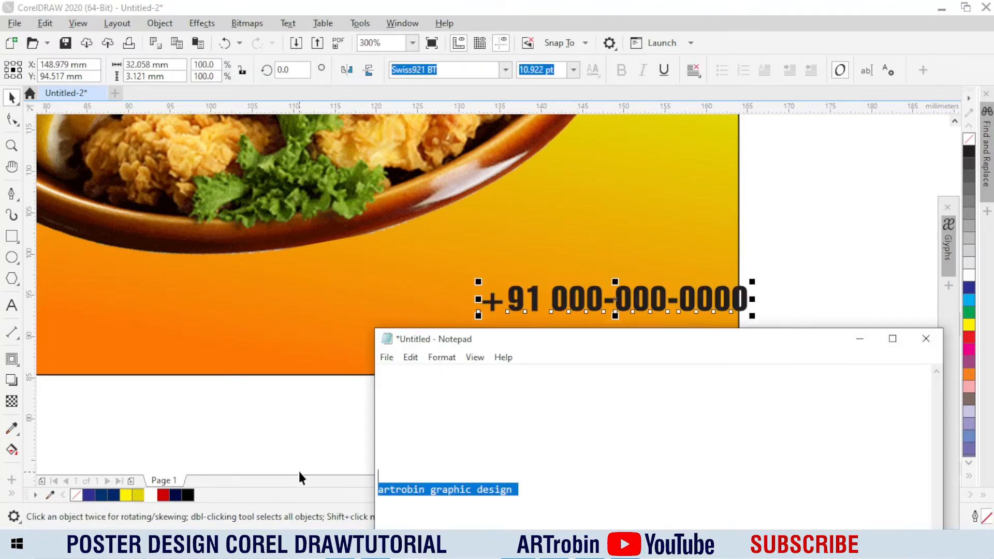
left_click(272, 429)
left_click_drag(578, 300, 434, 355)
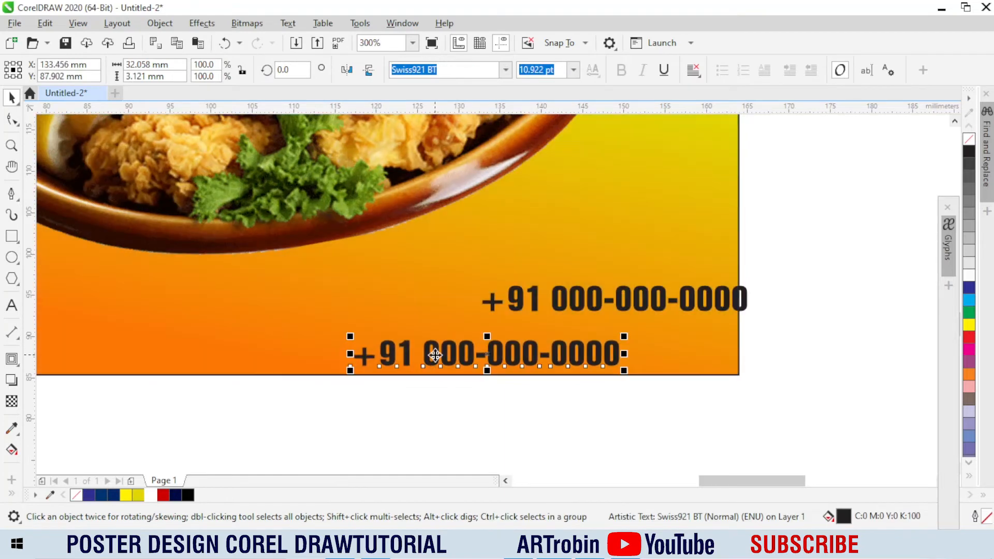
key("ctrl+a")
key("shift+F3")
key("Escape")
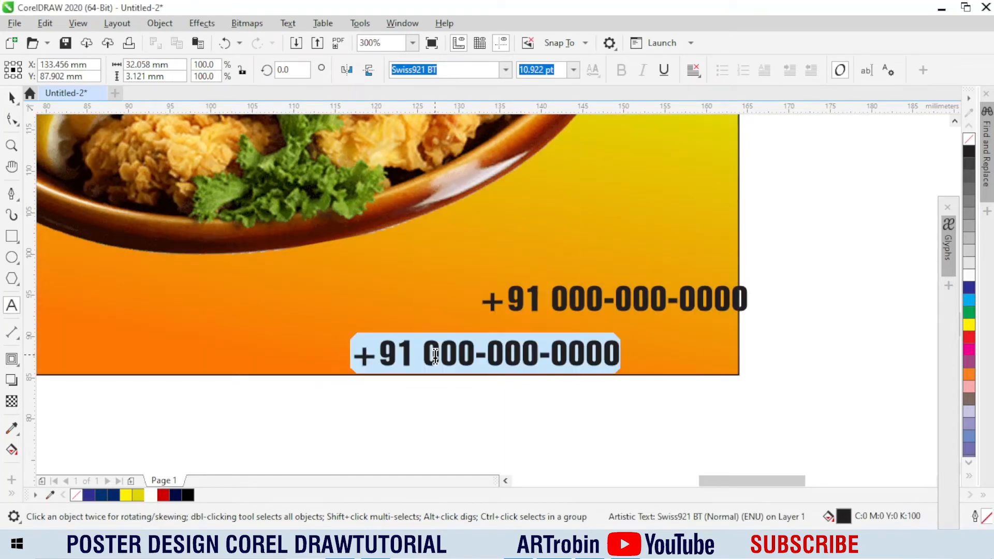
key("ctrl+space")
Step: Take "artrobin graphic design" from the Notepad notes and replace the lower phone number copy with it
left_click(517, 545)
left_click_drag(566, 491, 308, 475)
left_click(319, 408)
left_click(402, 356)
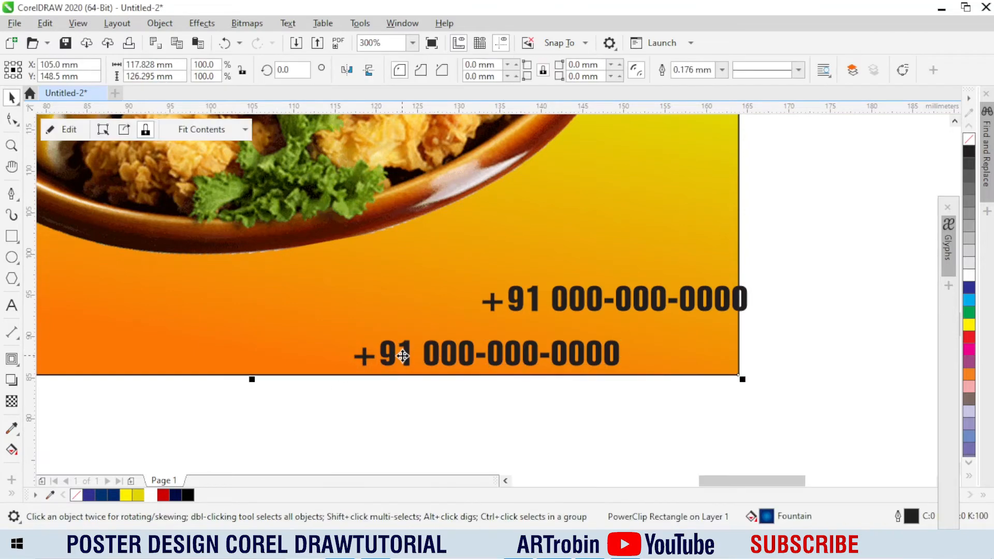
double_click(407, 357)
key("ctrl+a")
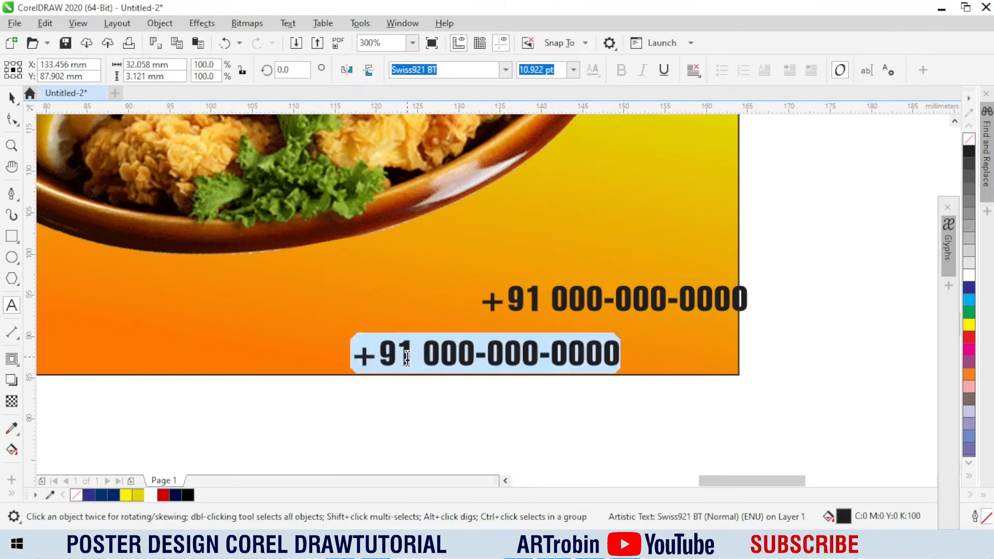
key("ctrl+v")
Step: Change the case of the "artrobin graphic design" line to UPPERCASE
key("ctrl+a")
key("shift+F3")
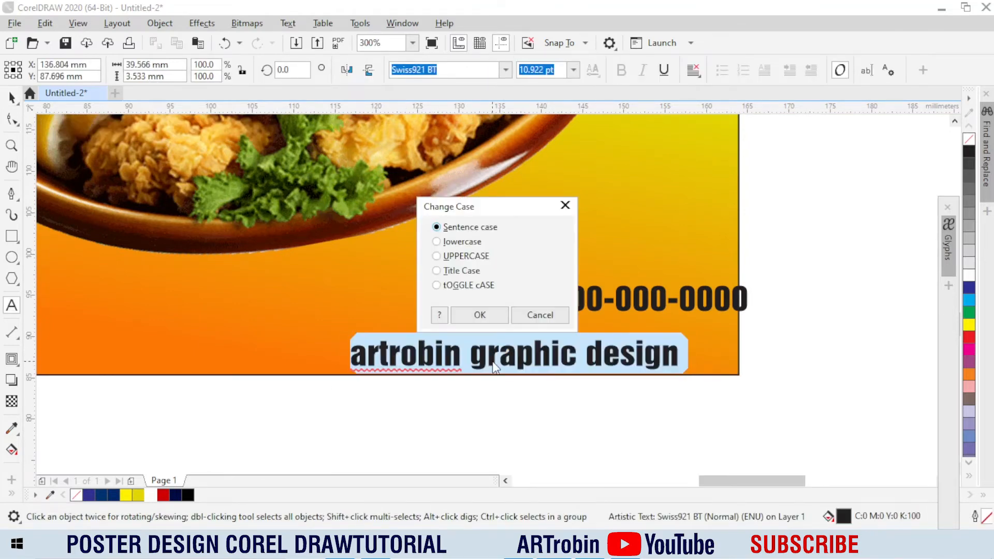
key("Down")
key("Down")
key("Return")
key("ctrl+space")
Step: Move the phone number about 9.4 mm left so it sits inside the poster's right edge
left_click(587, 304, "shift")
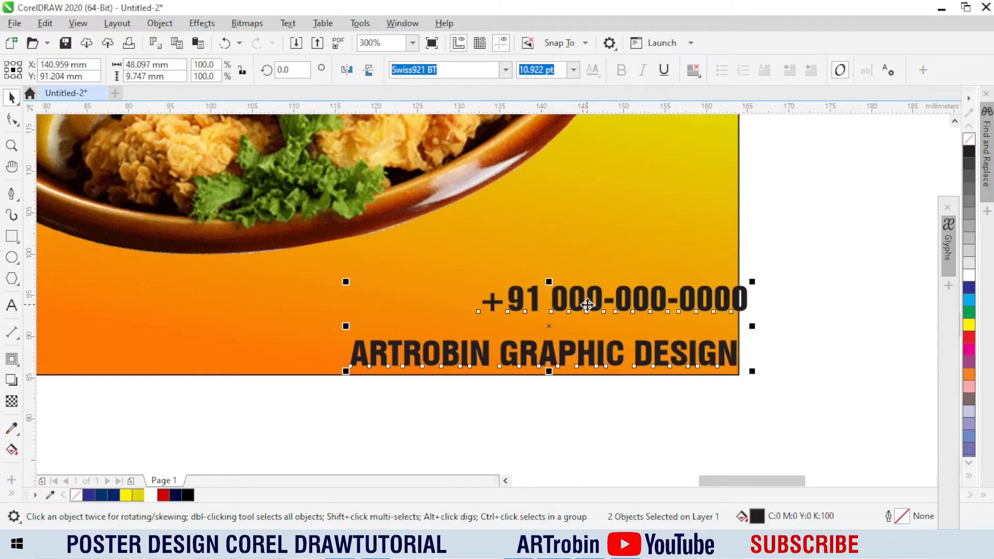
left_click(826, 322)
left_click_drag(690, 303, 612, 303)
Step: Scale "ARTROBIN GRAPHIC DESIGN" down to about 28.3 mm wide and move it up directly below the phone number
left_click(617, 357)
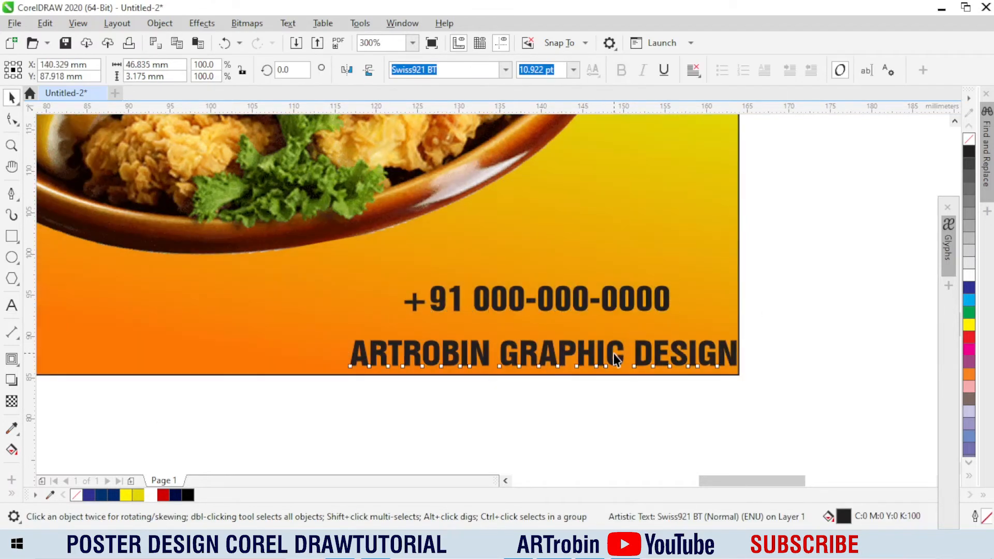
left_click_drag(742, 371, 659, 377)
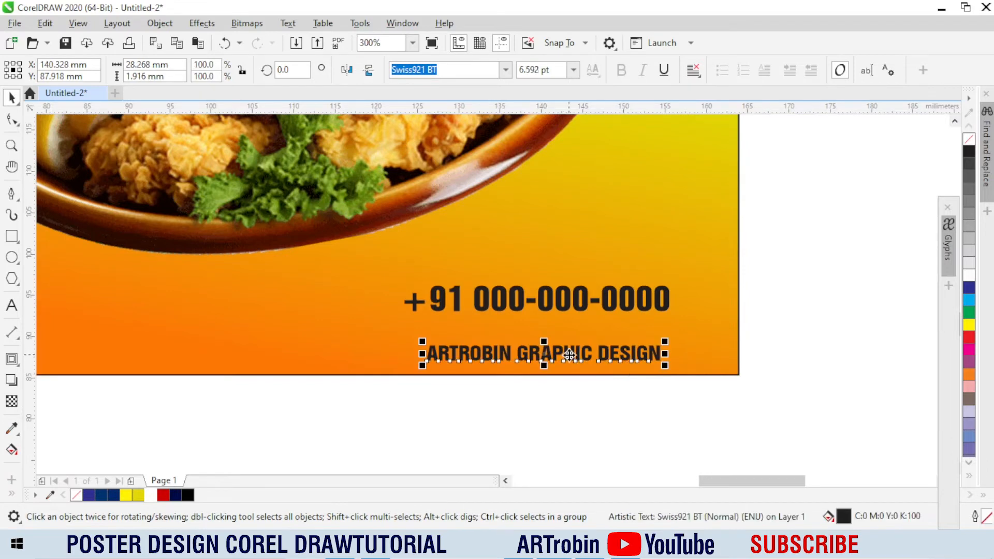
left_click_drag(573, 355, 564, 338)
Step: Set the "ARTROBIN GRAPHIC DESIGN" line in the Swis721 Cn BT Bold font
left_click(506, 69)
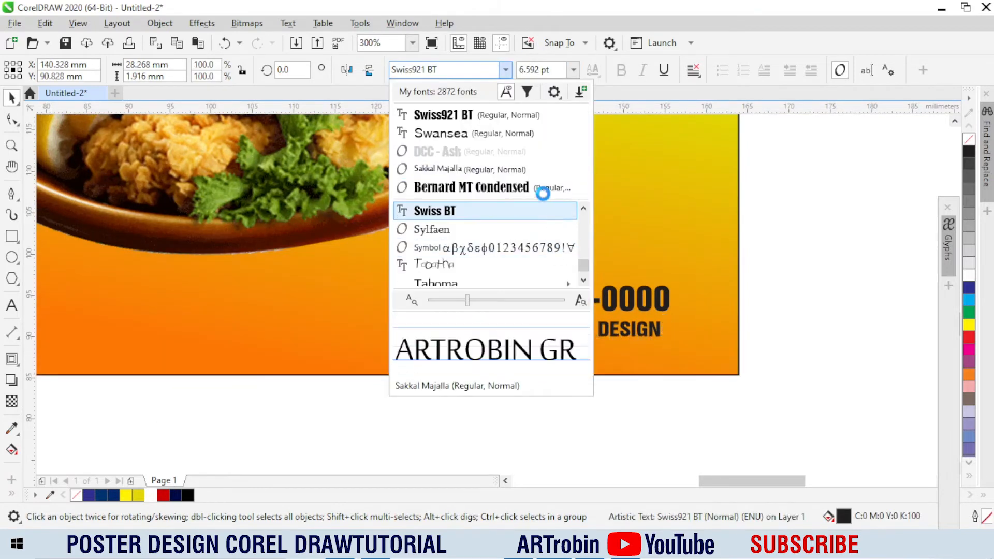
scroll(533, 233, "up", 2)
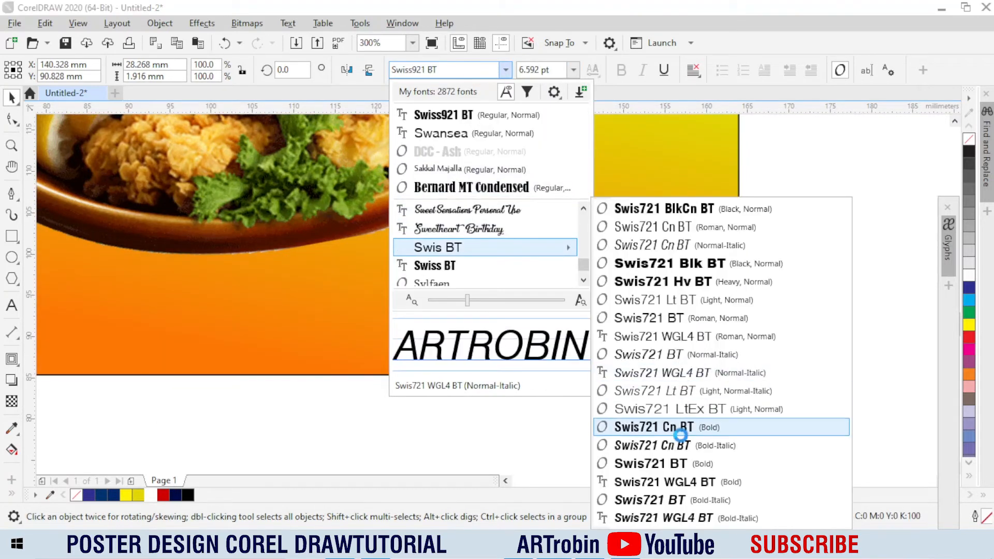
left_click(678, 430)
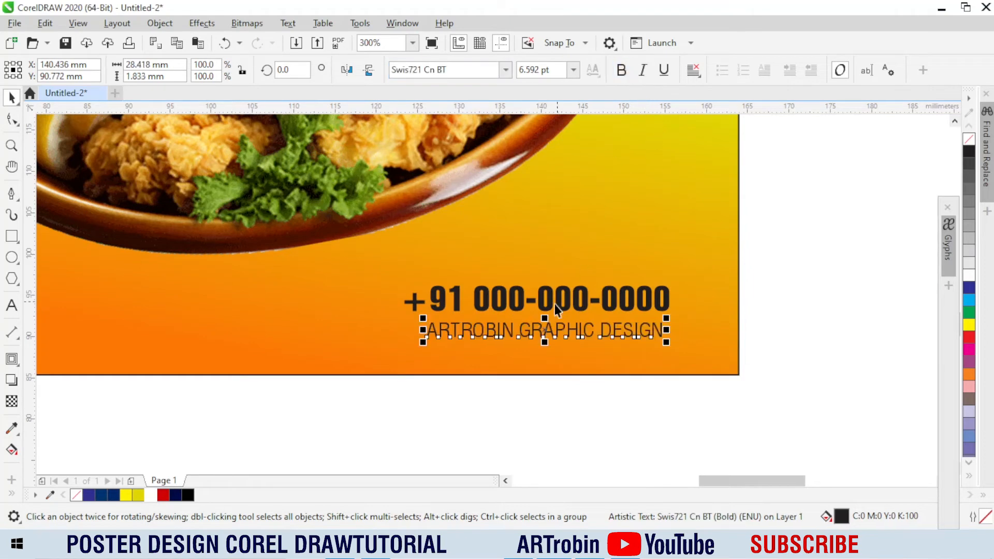
Step: Centre "ARTROBIN GRAPHIC DESIGN" horizontally under the phone number and undo the additional vertical centring
scroll(533, 308, "up", 1)
left_click(495, 306, "shift")
scroll(538, 292, "down", 2)
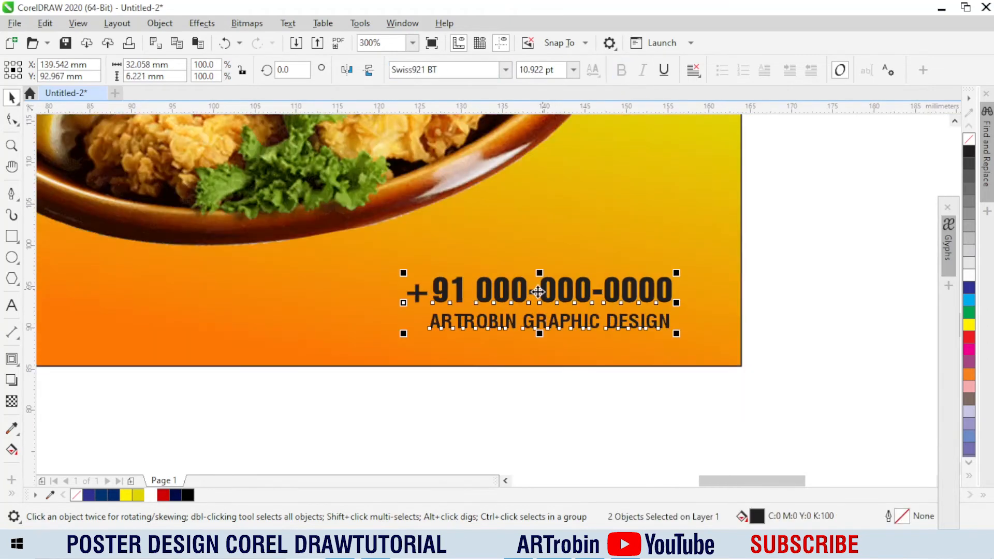
key("c")
key("e")
key("ctrl+z")
left_click(541, 385)
scroll(539, 296, "up", 2)
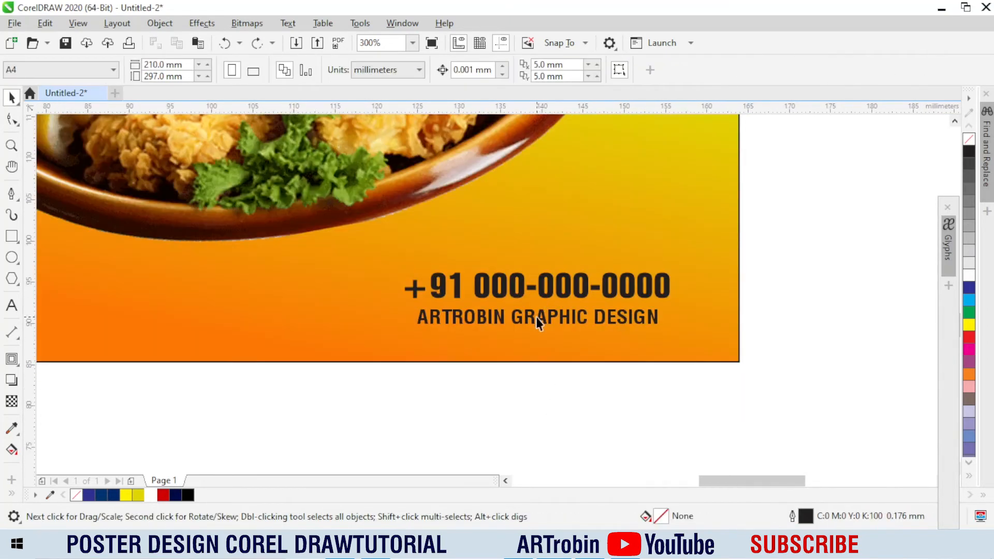
Step: Move "ARTROBIN GRAPHIC DESIGN" slightly up toward the phone number and enlarge it to about 31.4 mm wide
left_click(538, 313)
left_click(523, 284, "shift")
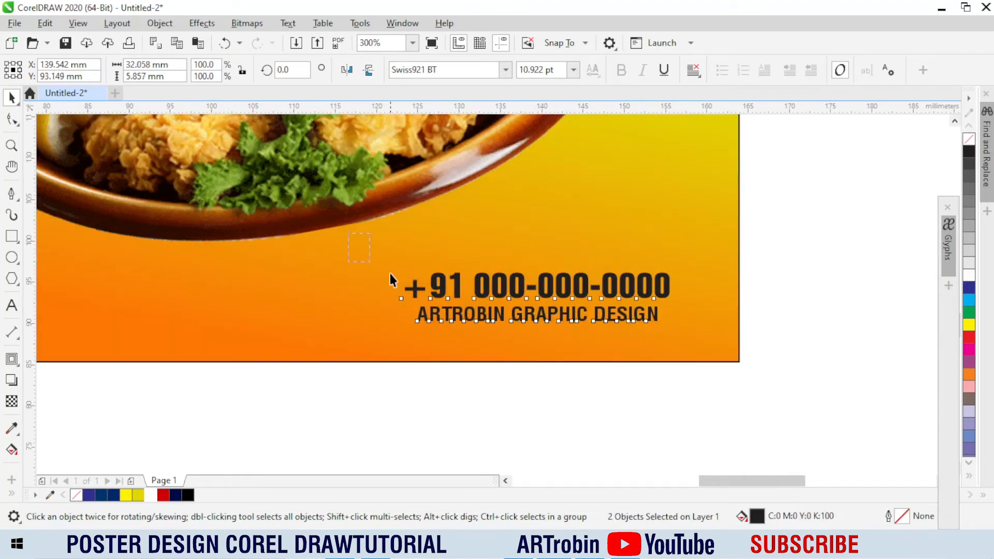
left_click(715, 377)
left_click(653, 313)
left_click_drag(662, 304, 674, 292)
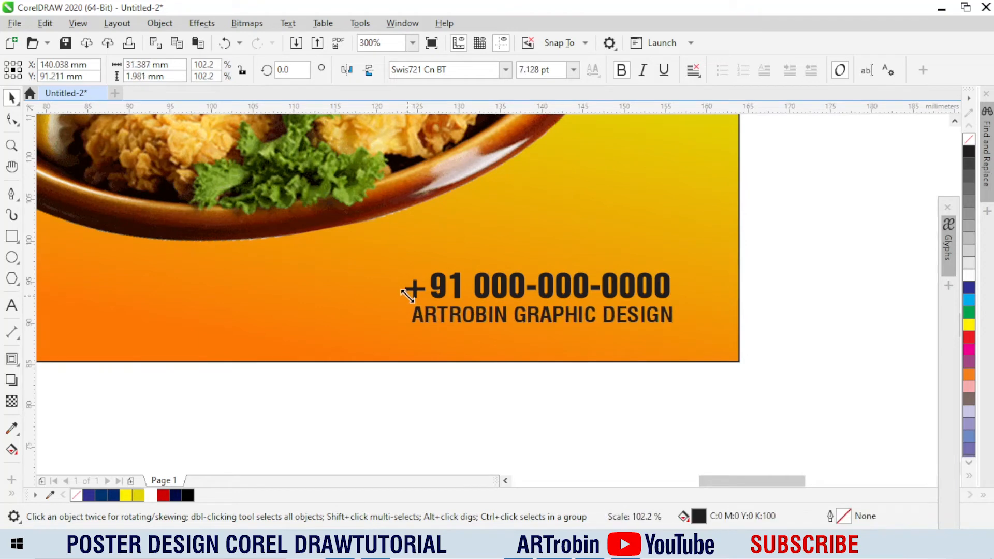
Step: Group the phone number with the "ARTROBIN GRAPHIC DESIGN" line and fill the group white
left_click_drag(351, 249, 710, 362)
key("ctrl+g")
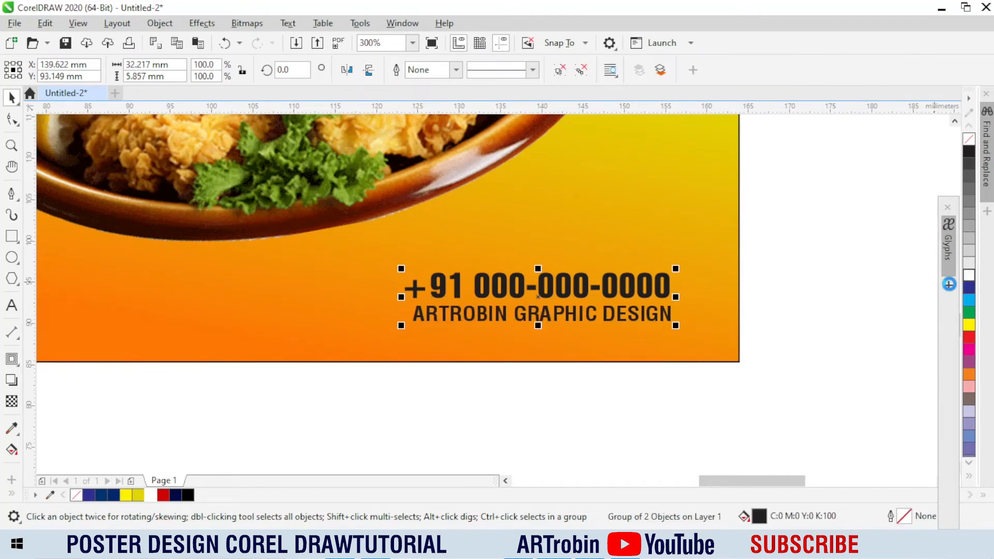
left_click(968, 274)
Step: Align the bottom of the phone number and business name group with the bottom of the ORDER NOW button
scroll(601, 283, "down", 2)
scroll(506, 293, "up", 1)
left_click(406, 273, "shift")
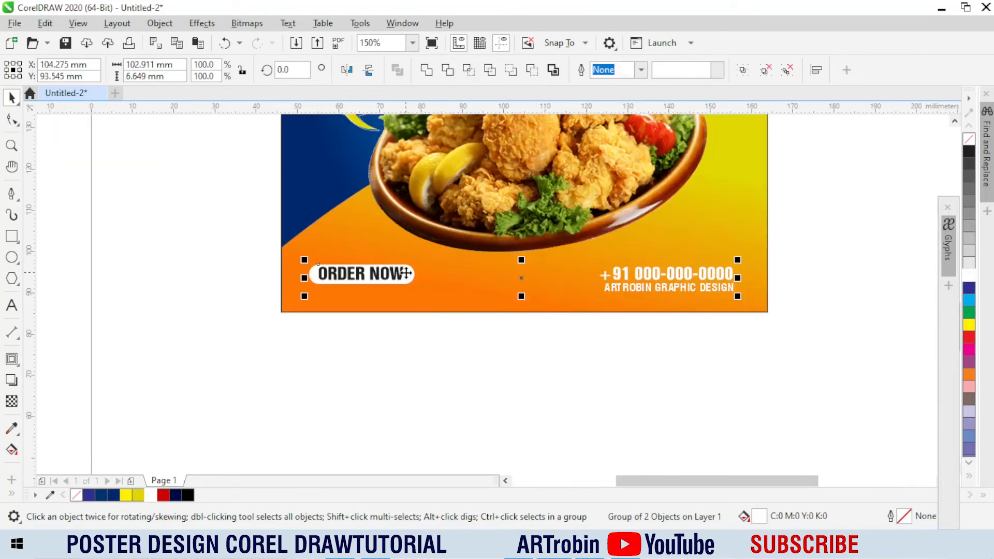
key("b")
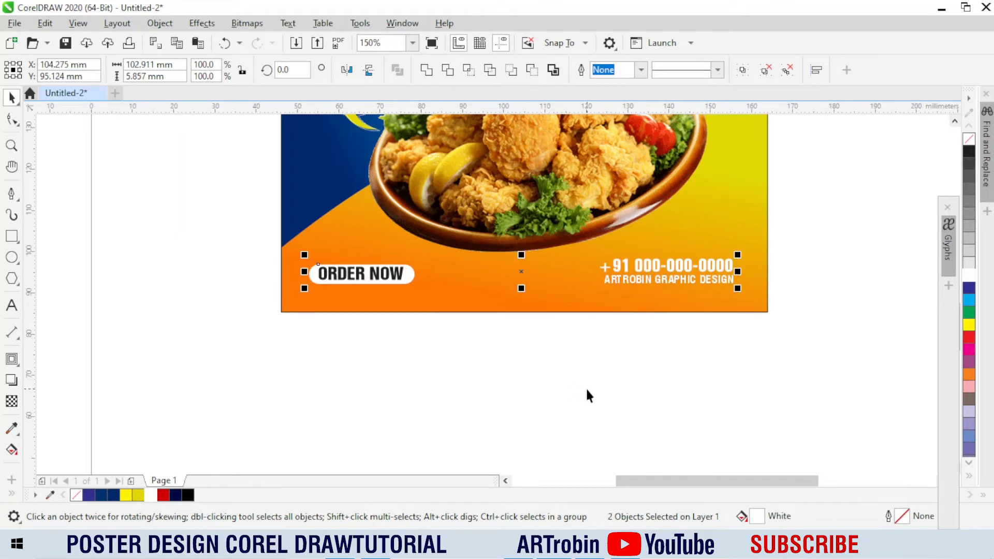
left_click(585, 387)
Step: Fill the ORDER NOW text and the phone number and business name group with navy #000A42
left_click(396, 274)
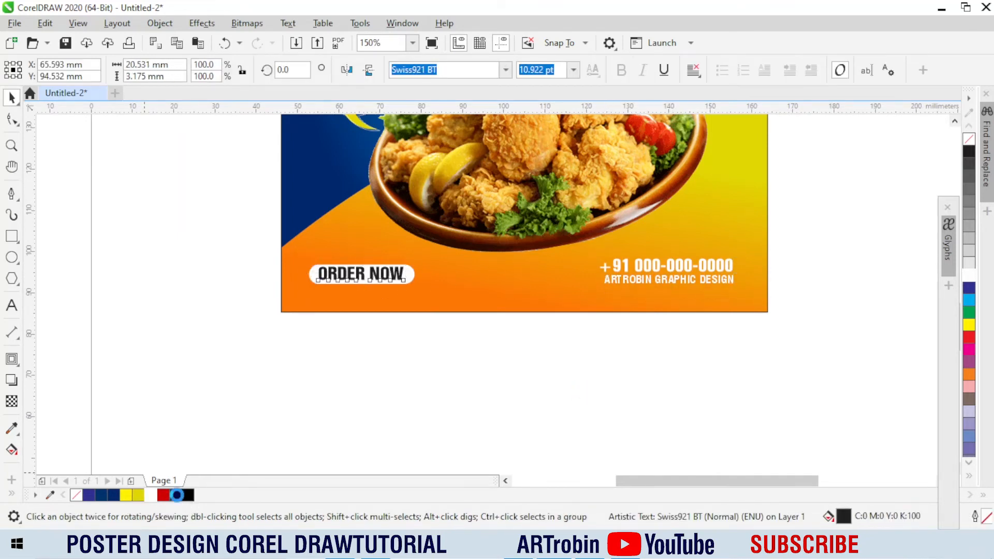
key("Escape")
left_click(693, 269)
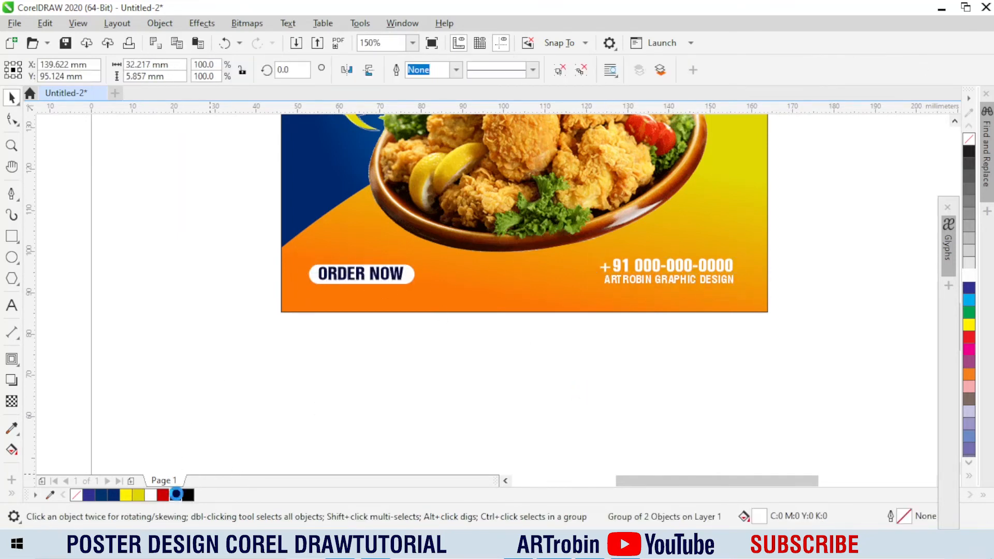
left_click(176, 494)
key("Escape")
Step: Move the phone number and business name group about 0.35 mm to the right
scroll(425, 393, "down", 2)
scroll(541, 331, "up", 4)
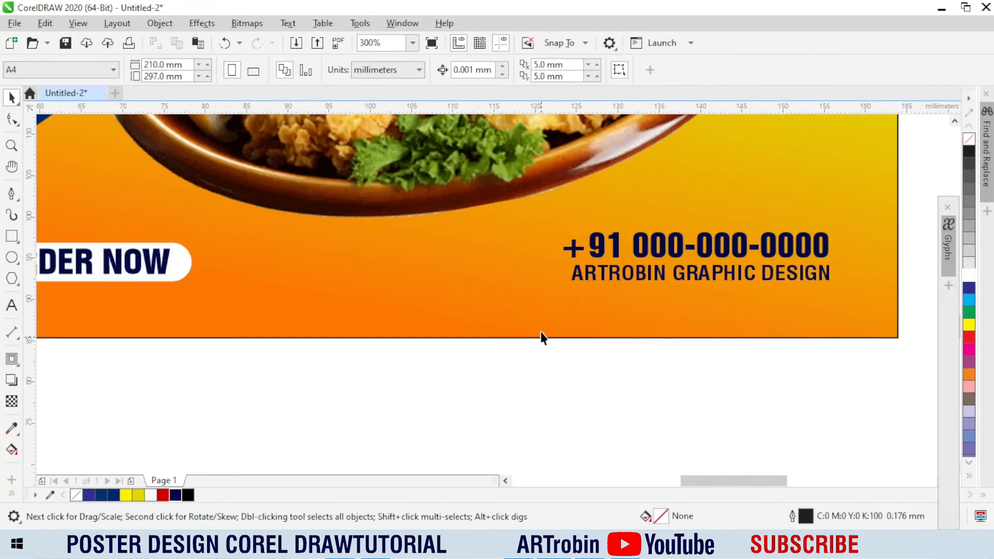
left_click(600, 247)
left_click_drag(601, 247, 603, 246)
key("Escape")
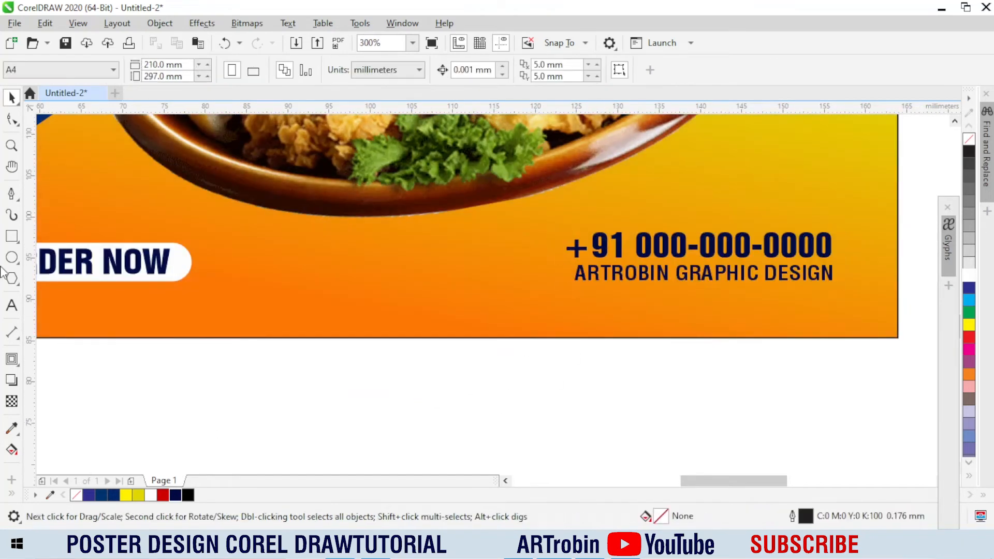
Step: Centre the phone number and business name group vertically on the ORDER NOW button
left_click(573, 277)
left_click(621, 252)
left_click(619, 250)
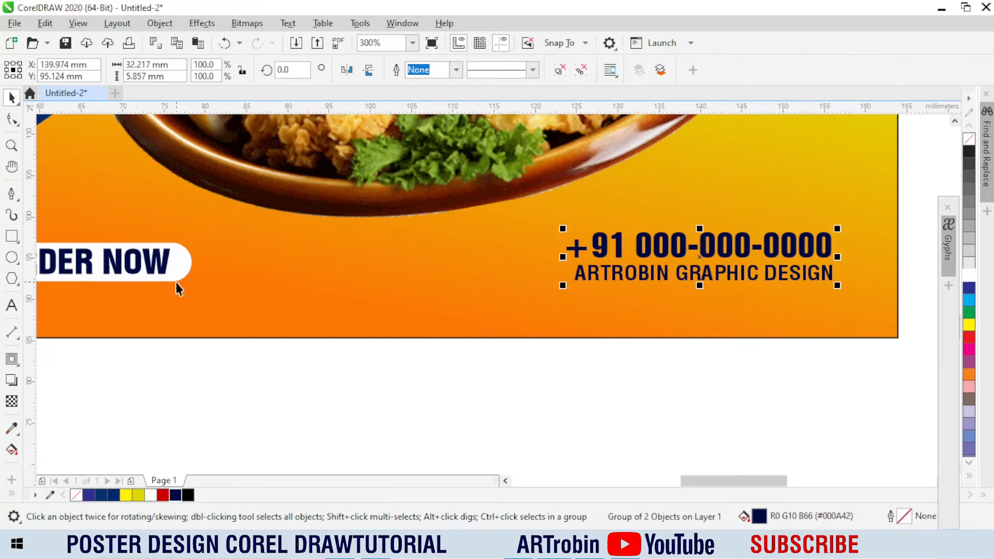
left_click(178, 265, "shift")
key("e")
left_click(289, 345)
Step: Draw a horizontal line about 36.6 mm long between the ORDER NOW button and the phone number with the Pen tool
left_click(11, 194)
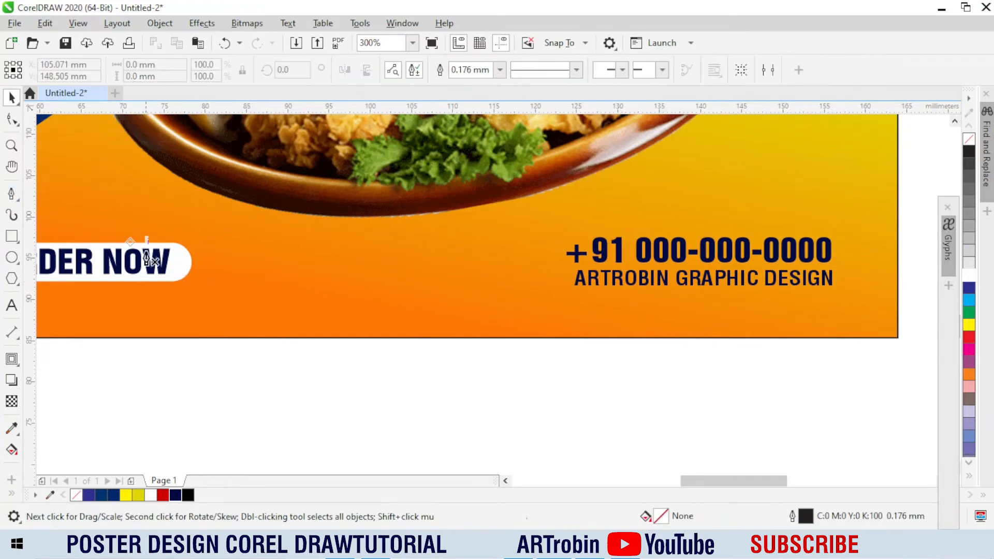
left_click(223, 266)
double_click(527, 280, "ctrl")
key("space")
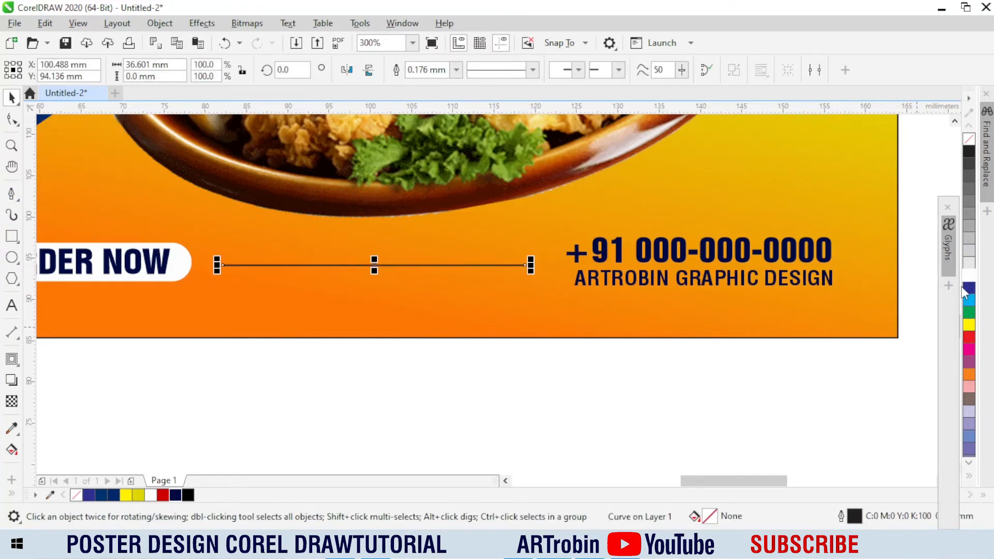
Step: Give the horizontal line a white outline and a dotted line style
left_click(491, 76)
left_click(498, 165)
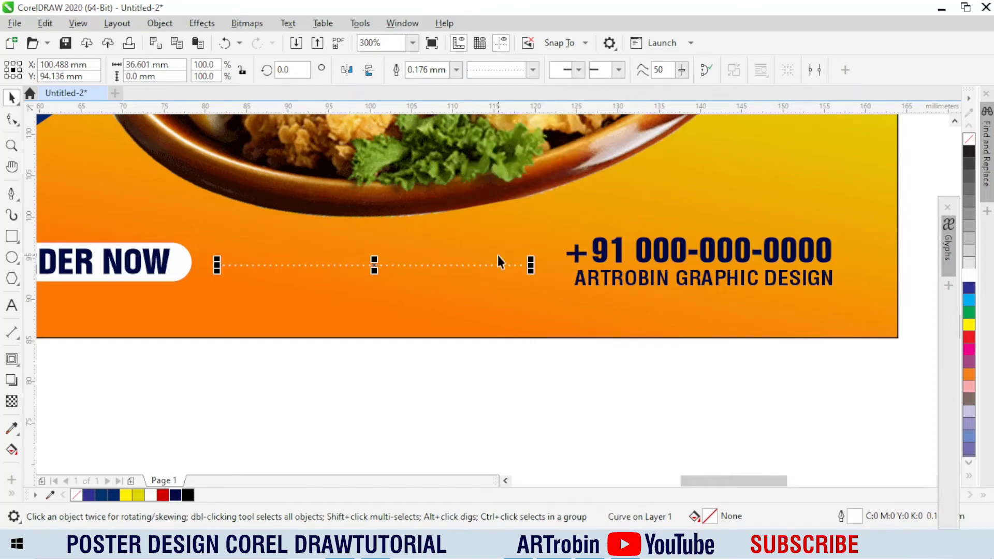
left_click(479, 388)
Step: Draw a closed two-node Pen path across the plate's lower-right rim, about 23.9 by 19.5 mm
scroll(479, 388, "down", 3)
scroll(565, 315, "up", 1)
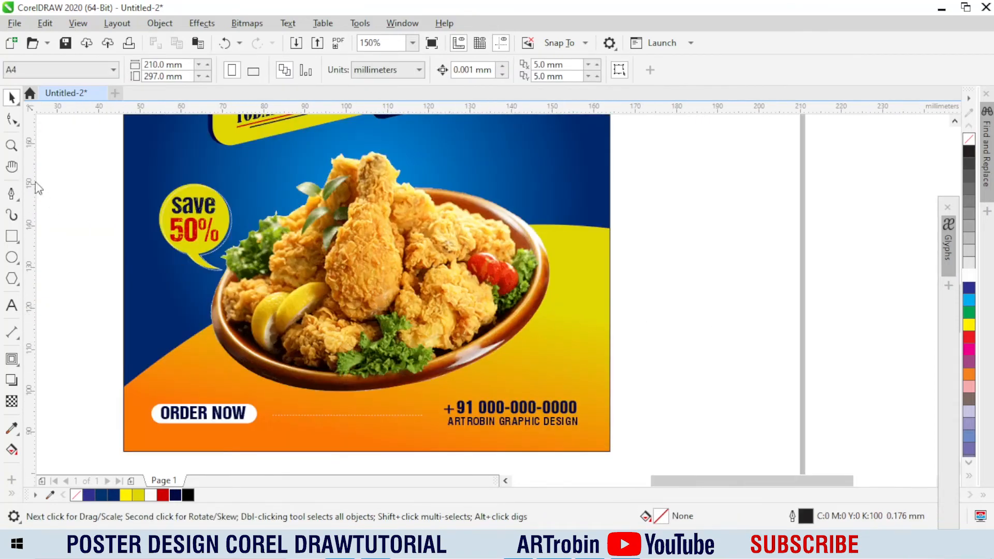
left_click(11, 193)
scroll(452, 381, "up", 1)
scroll(435, 379, "up", 1)
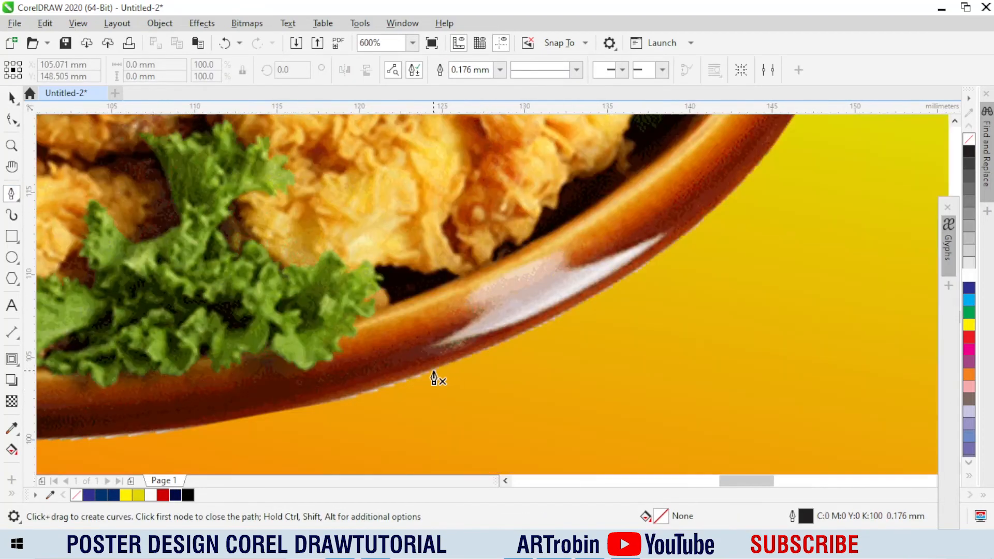
left_click(434, 372)
scroll(286, 424, "down", 2)
scroll(552, 268, "up", 2)
left_click_drag(564, 213, 567, 265)
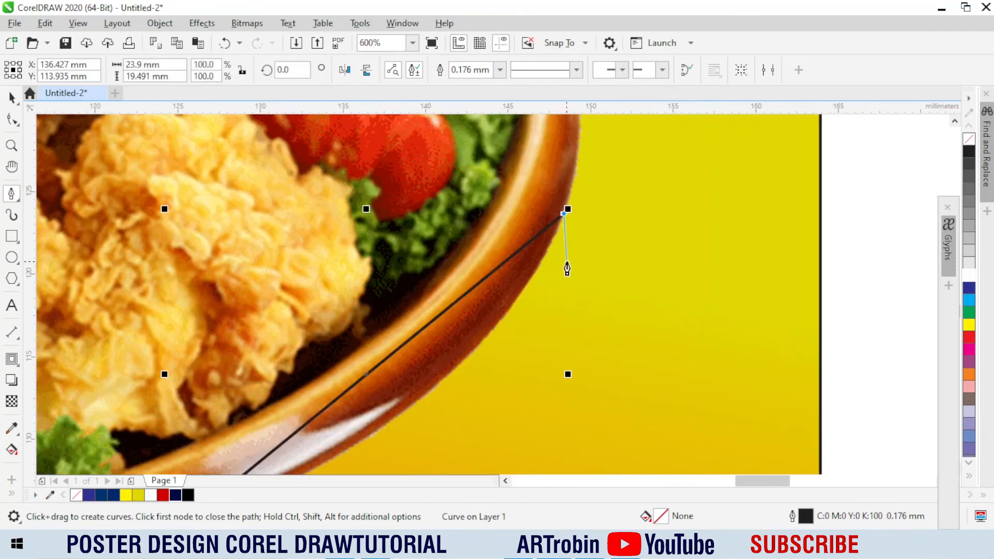
scroll(566, 268, "down", 1)
left_click(364, 403)
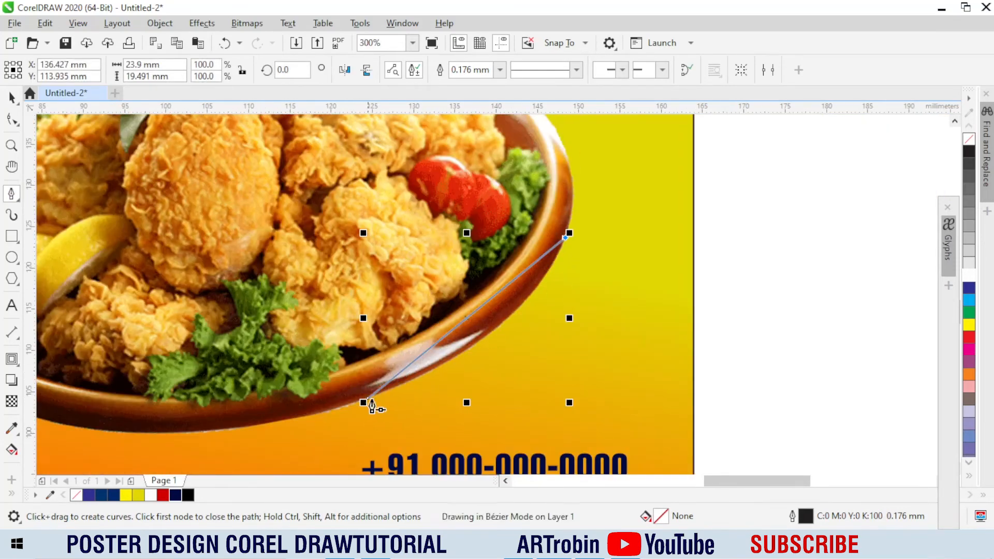
Step: Convert the path's segments to curves and bend both outward along the plate's rim into a thin crescent
left_click(6, 118)
left_click_drag(630, 397, 630, 397)
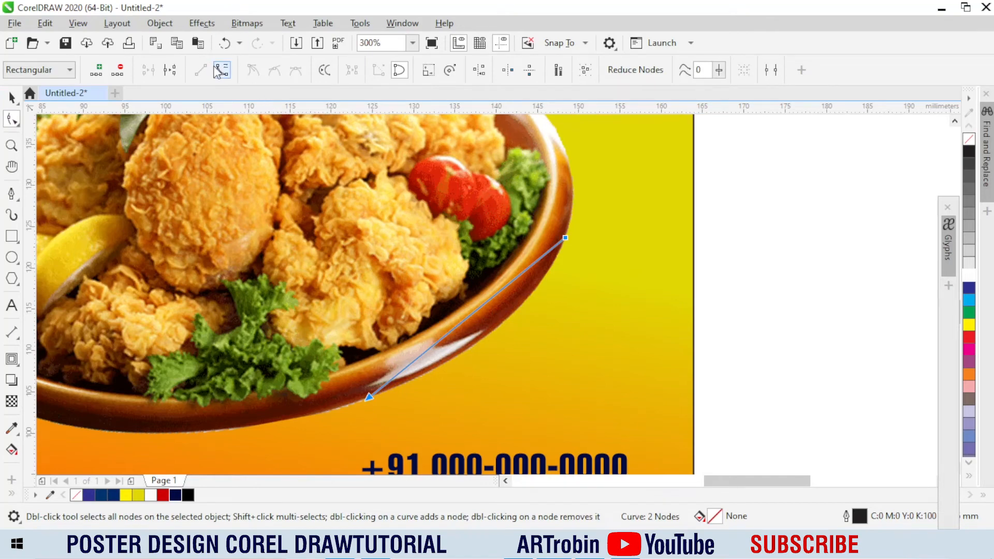
left_click(778, 355)
scroll(463, 334, "up", 1)
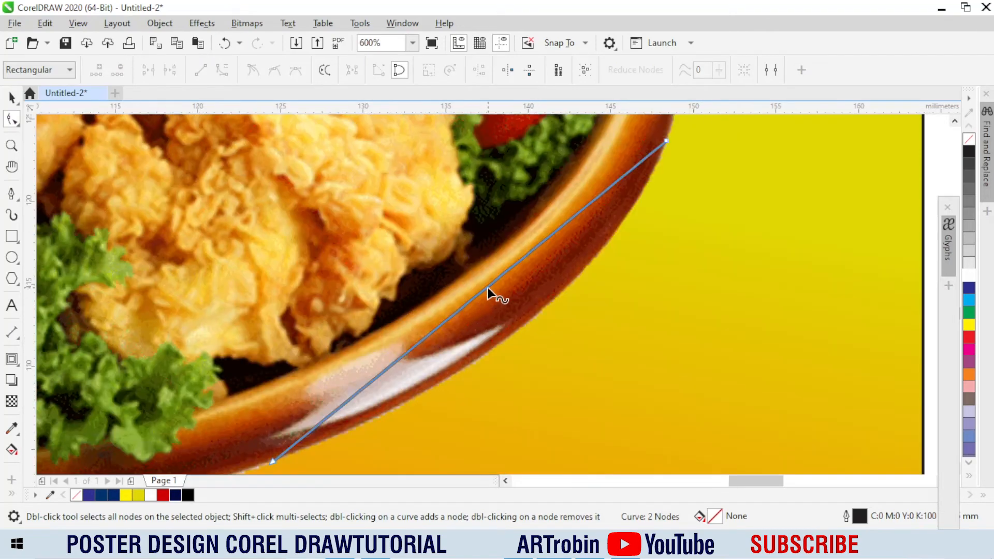
left_click_drag(486, 292, 527, 325)
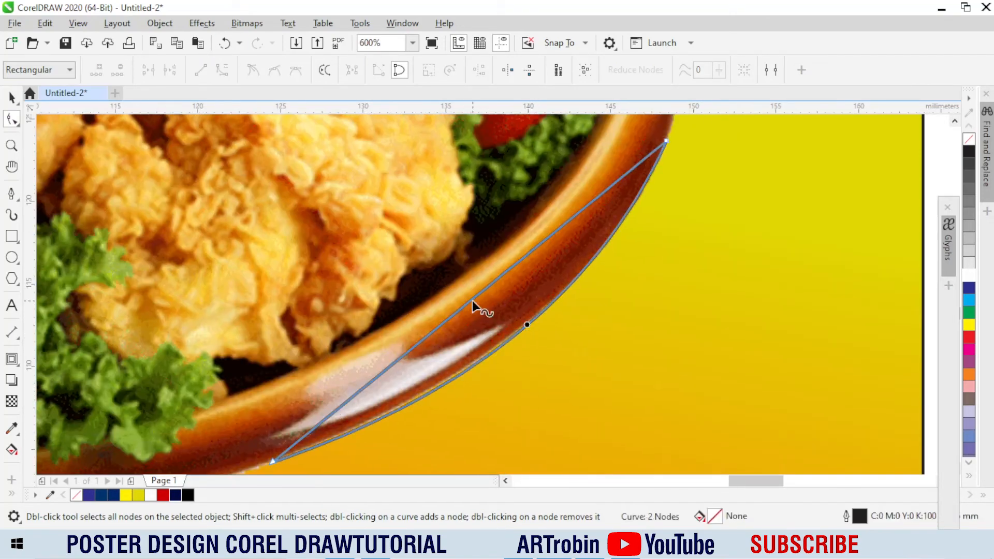
left_click_drag(473, 298, 524, 337)
Step: Move the crescent off the plate's lower-right rim, about 0.8 mm right and 1 mm down
key("space")
scroll(482, 277, "down", 1)
scroll(502, 317, "up", 1)
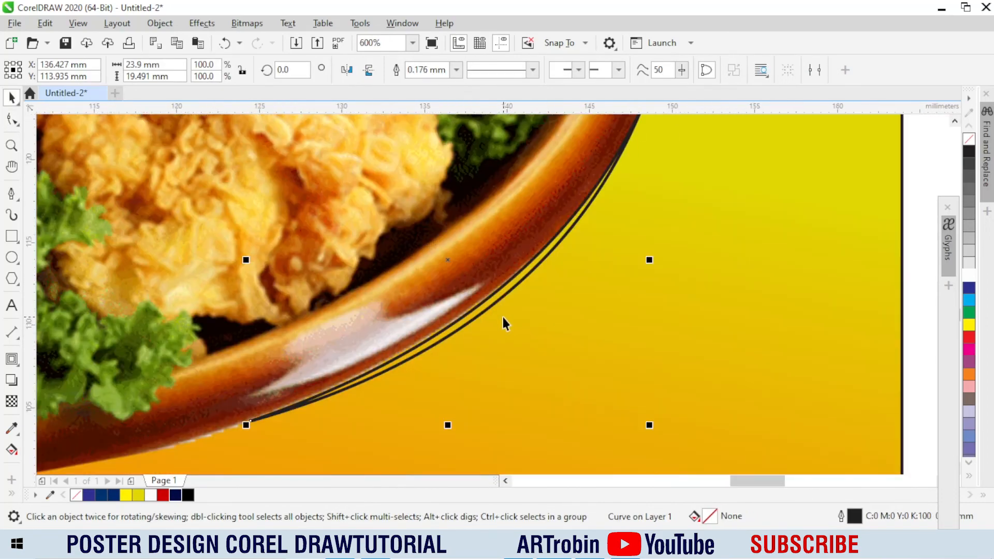
left_click_drag(499, 300, 511, 317)
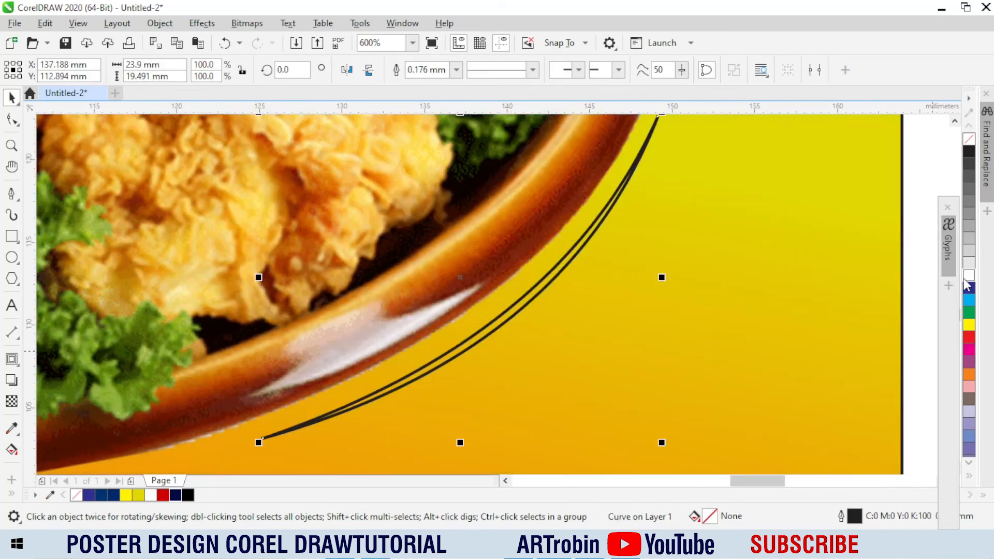
Step: Fill the lower-right crescent white and remove its outline
left_click(967, 276)
right_click(970, 138)
scroll(477, 367, "down", 2)
left_click(594, 302)
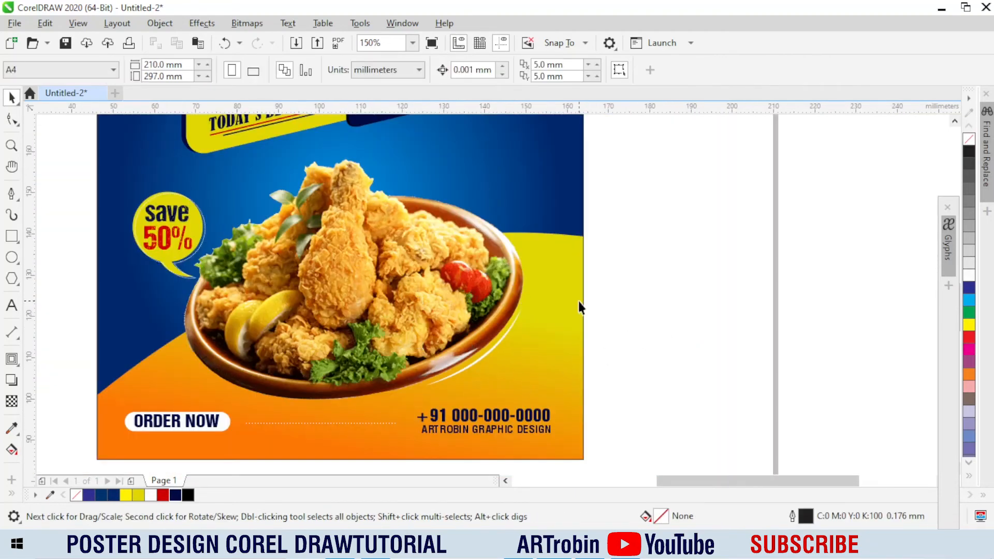
Step: Draw a closed two-node Pen path across the plate's upper-right rim, about 25 by 7.2 mm
scroll(534, 282, "down", 1)
scroll(510, 248, "up", 1)
scroll(504, 256, "up", 2)
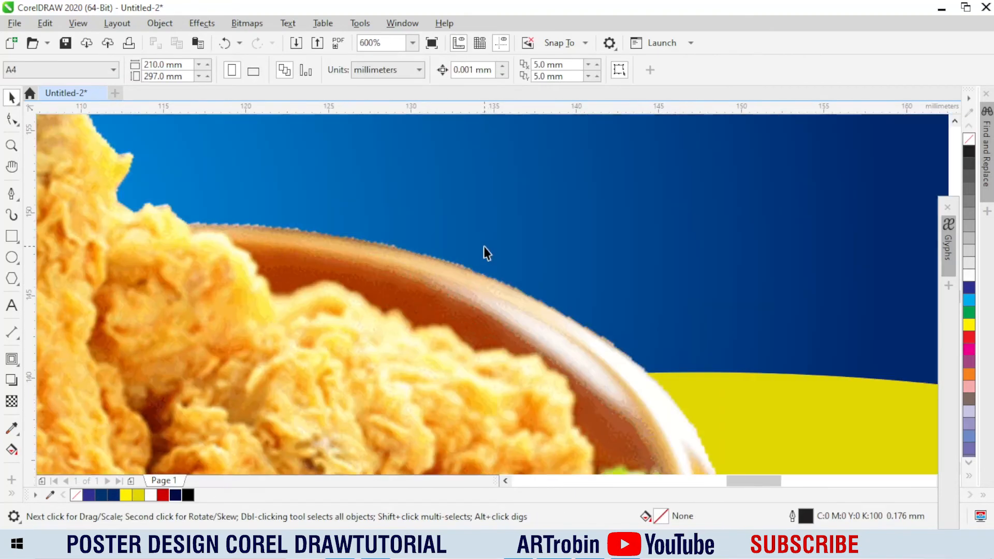
left_click(11, 194)
left_click(197, 224)
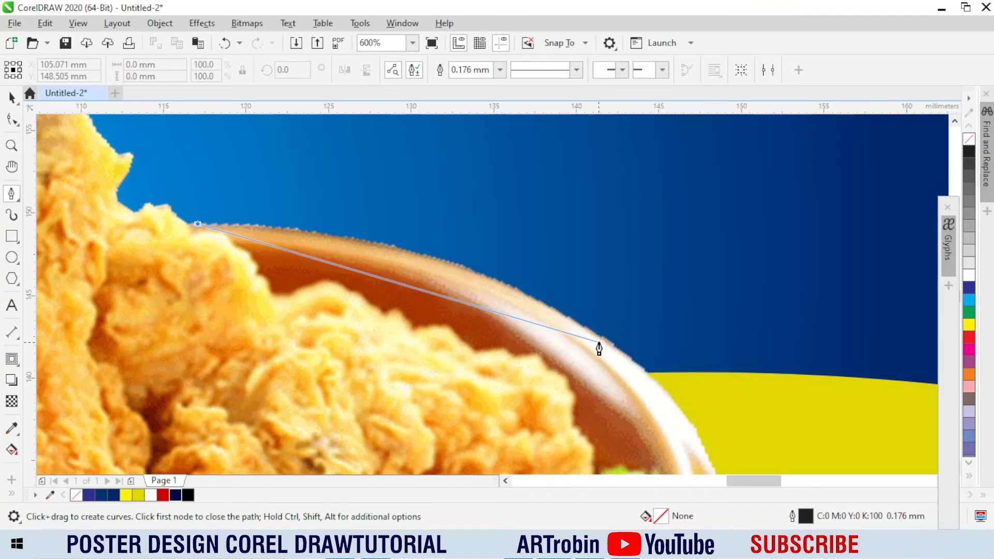
left_click(609, 342)
left_click(197, 224)
Step: Convert the upper path's segments to curves and bend both up along the rim to form a thin crescent
left_click(9, 117)
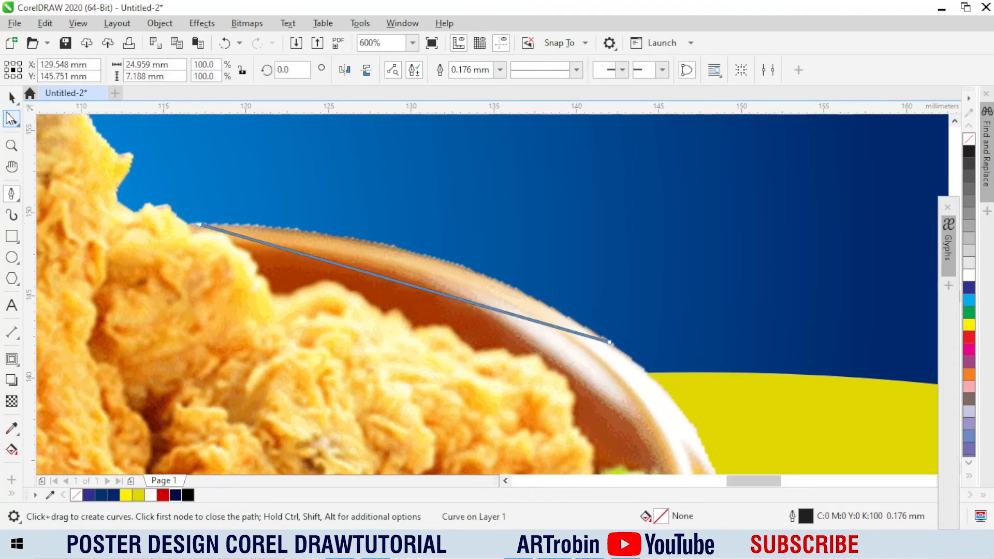
left_click_drag(122, 181, 728, 372)
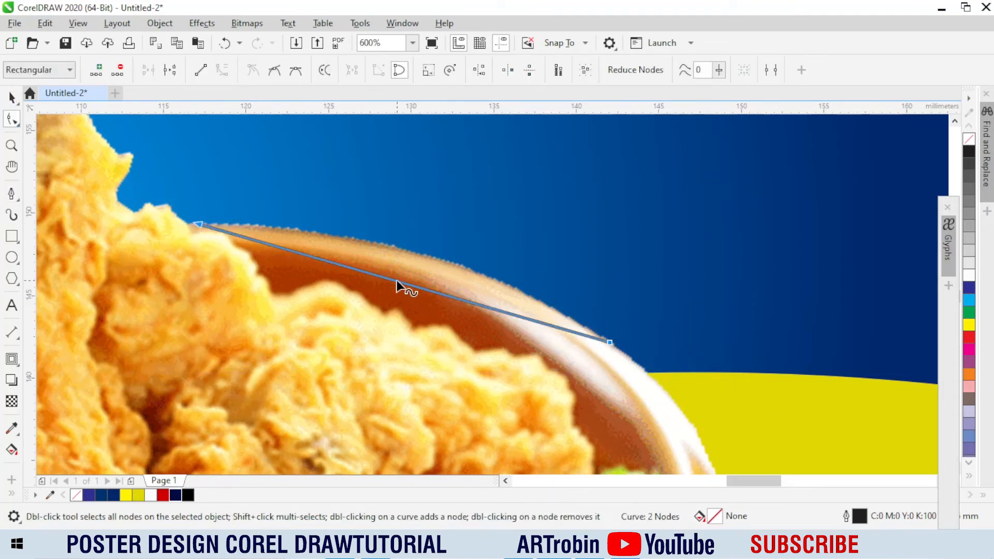
left_click_drag(397, 280, 406, 245)
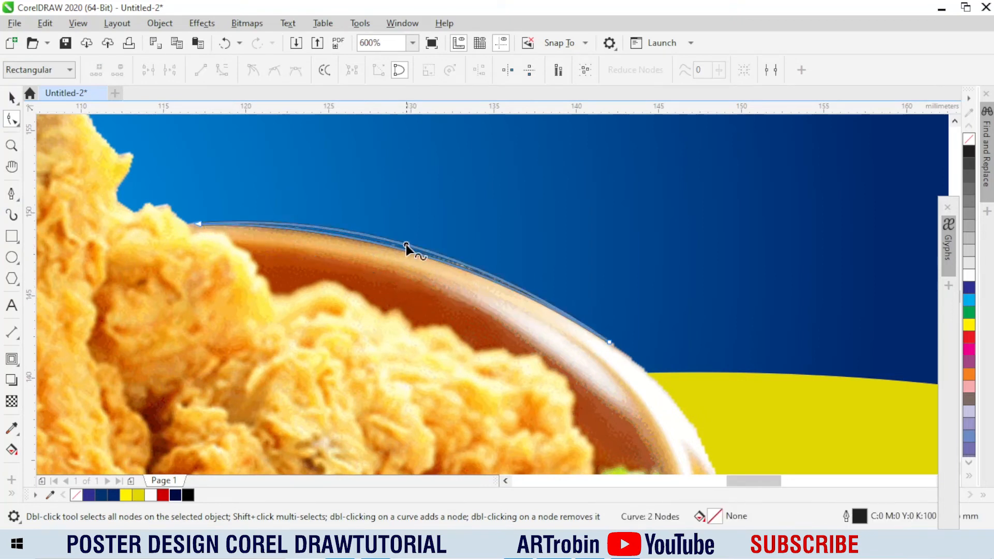
key("space")
Step: Fill the upper crescent white without an outline and move it slightly up off the plate's rim
left_click(969, 279)
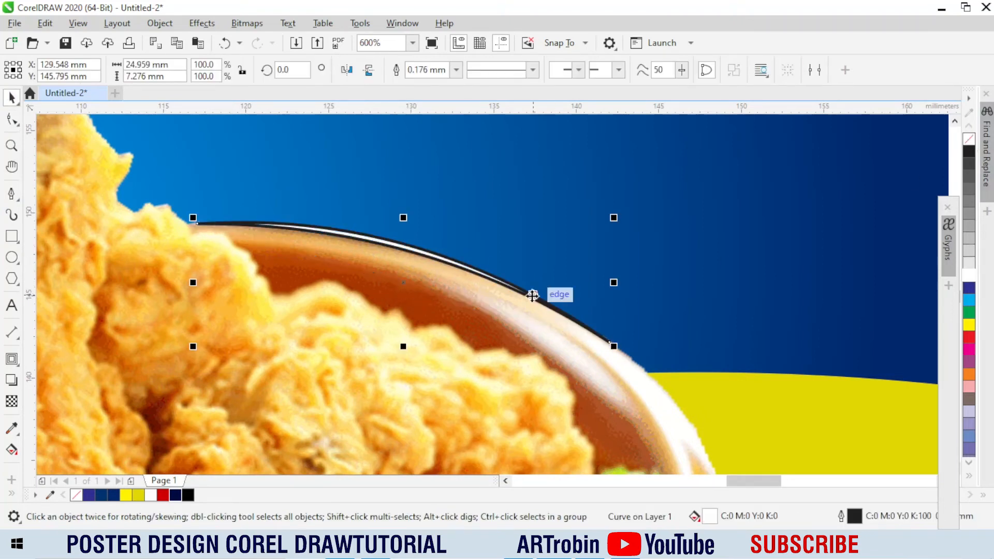
scroll(532, 295, "down", 1)
right_click(968, 145)
left_click_drag(467, 267, 466, 312)
scroll(467, 264, "down", 2)
left_click(752, 308)
Step: Draw an ellipse about 4.9 by 6.2 mm in the blue area above the plate, rotated to about 326.8°
scroll(467, 245, "up", 2)
key("F7")
key("space")
scroll(450, 271, "up", 1)
left_click(450, 274)
left_click_drag(485, 230, 507, 261)
key("F7")
Step: Convert the ellipse to curves and reshape its nodes into a teardrop with a pointed lower end
key("F10")
key("ctrl+q")
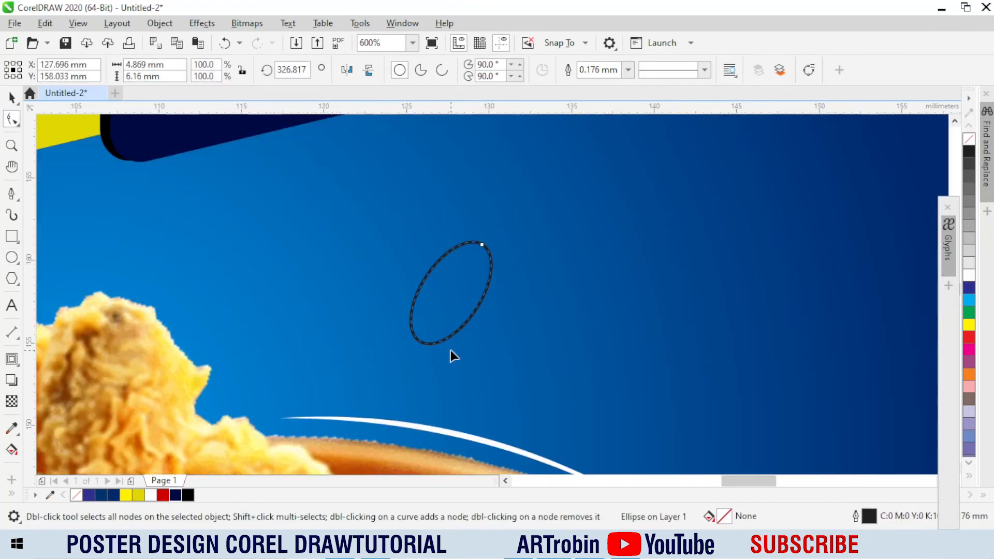
left_click_drag(362, 316, 443, 320)
scroll(433, 343, "up", 1)
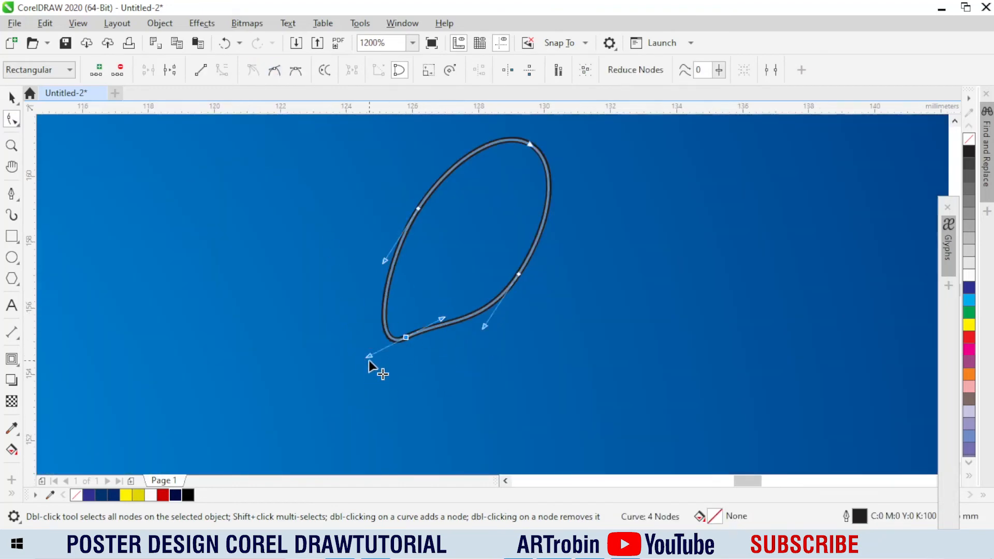
left_click_drag(368, 357, 409, 289)
left_click_drag(359, 160, 588, 303)
Step: Position the teardrop above the plate's upper crescent and give it a white outline
scroll(533, 203, "down", 2)
key("space")
left_click_drag(519, 202, 494, 213)
scroll(494, 218, "down", 5)
scroll(497, 290, "up", 4)
right_click(970, 279)
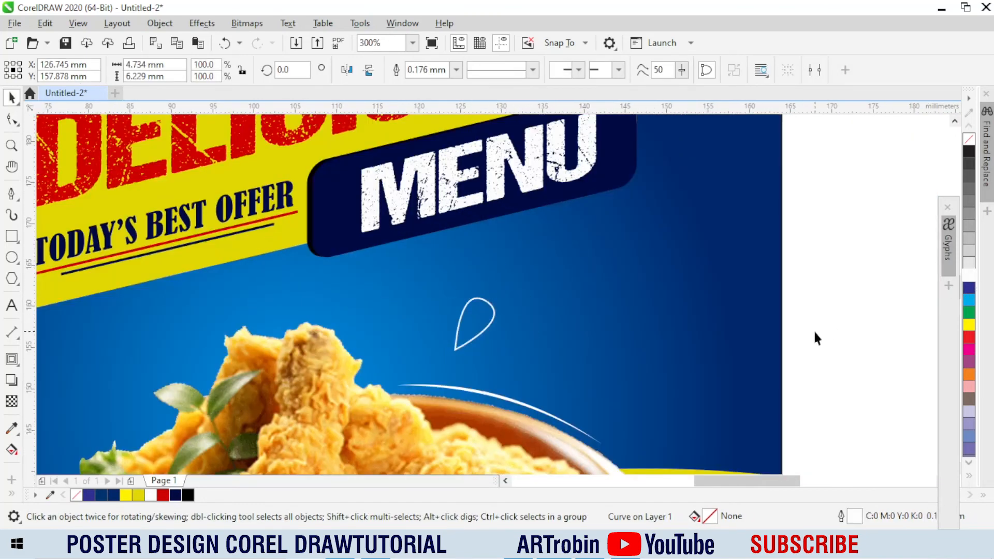
left_click(812, 330)
Step: Move the teardrop slightly up and right, and add a copy beside it rotated to about 305.4° and scaled to about 90%
scroll(463, 335, "up", 1)
left_click_drag(476, 327, 486, 309)
left_click(496, 286)
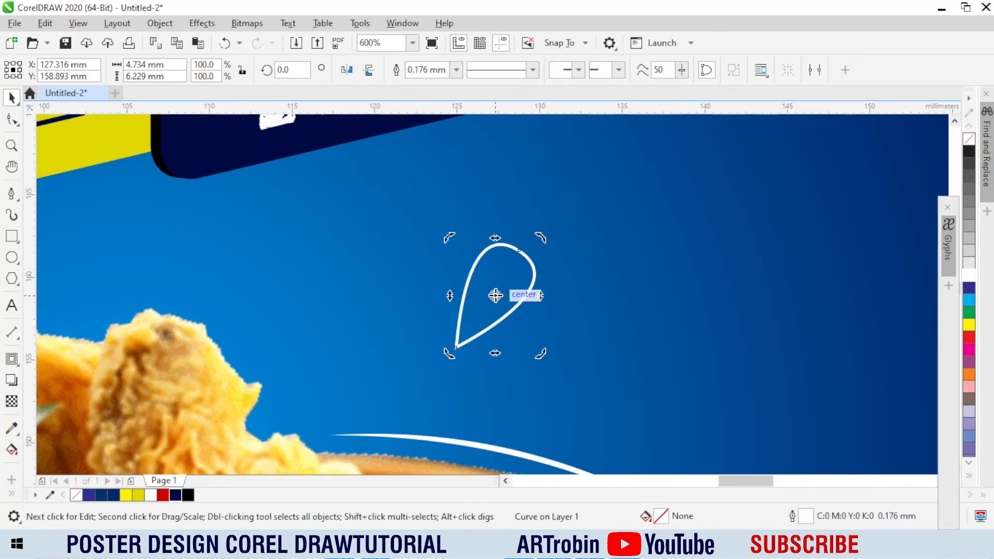
left_click_drag(538, 239, 606, 373)
left_click_drag(584, 325, 568, 330)
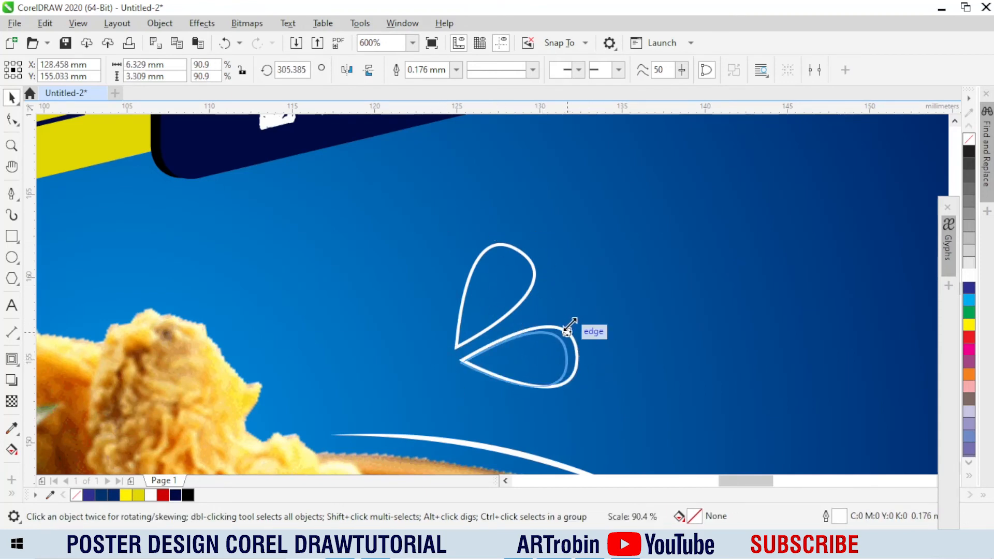
Step: Add a smaller teardrop copy left of the first one, and narrow and rotate the right-hand teardrop to about 322°
left_click_drag(548, 366, 409, 290)
left_click(533, 369)
left_click_drag(452, 257, 444, 272)
double_click(501, 379)
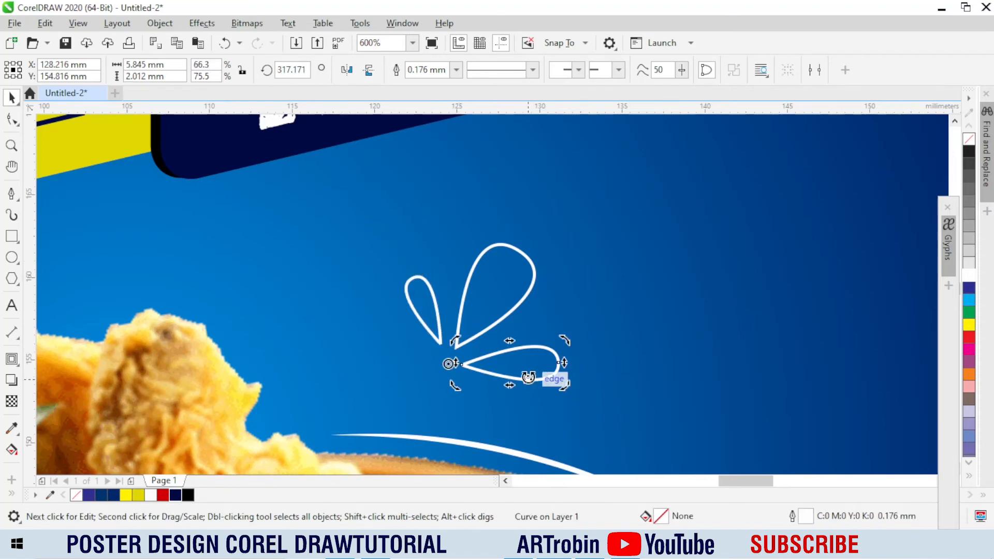
left_click_drag(568, 361, 565, 349)
scroll(532, 293, "down", 1)
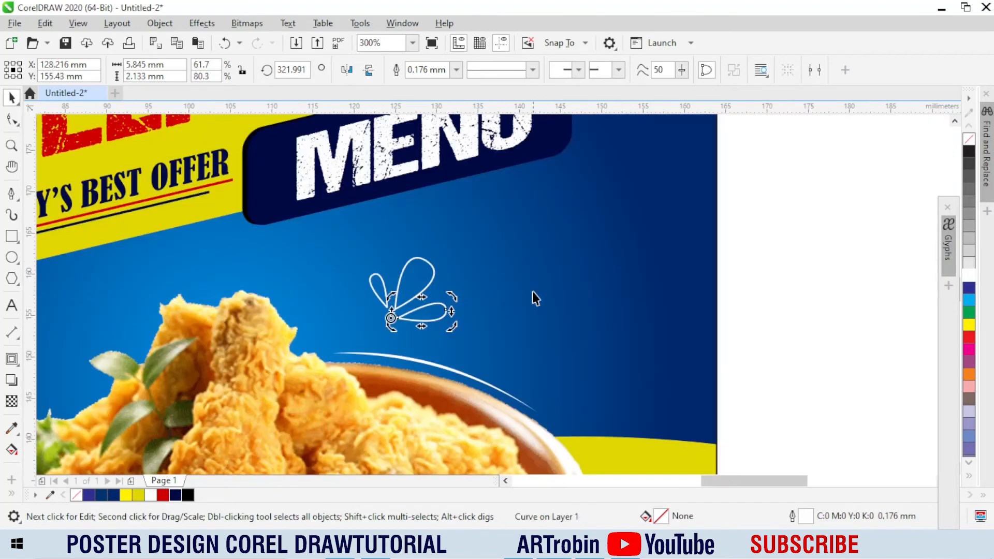
Step: Select the three teardrops together and enlarge them slightly above the plate's upper crescent
left_click_drag(307, 234, 460, 334)
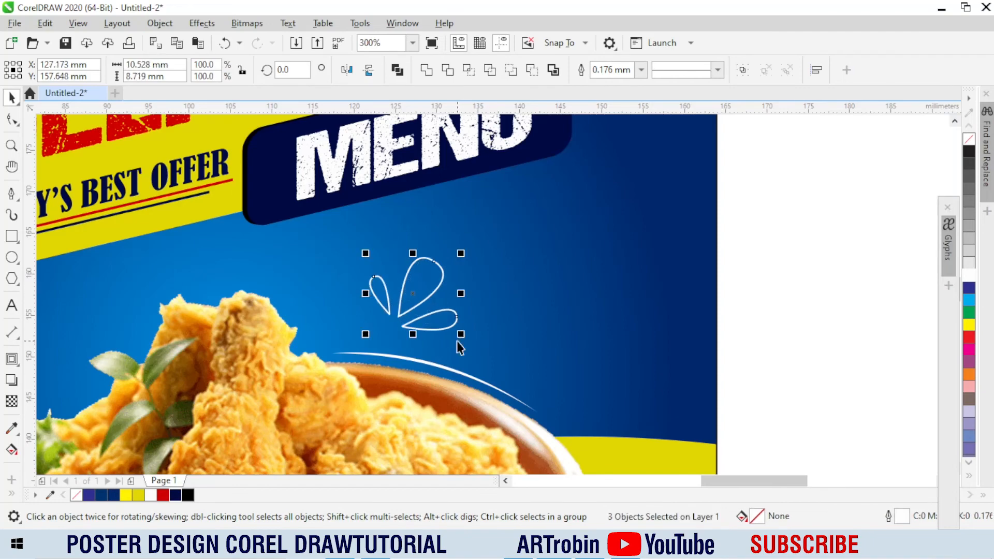
scroll(558, 290, "down", 2)
scroll(520, 282, "up", 2)
left_click_drag(478, 274, 467, 267)
scroll(432, 301, "down", 1)
left_click(702, 292)
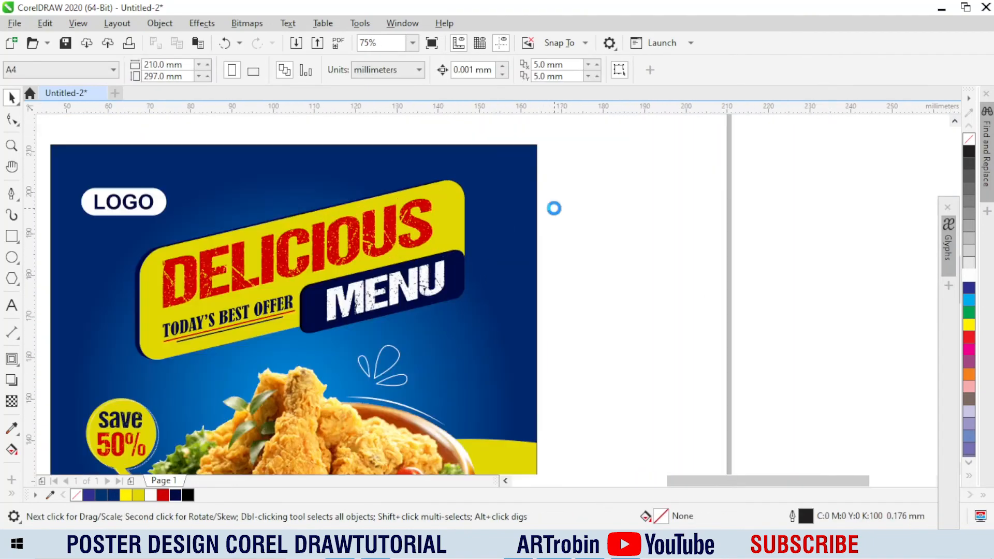
Step: Draw a circle about 68 mm in diameter in the empty area beside the poster
key("F3")
left_click(18, 254)
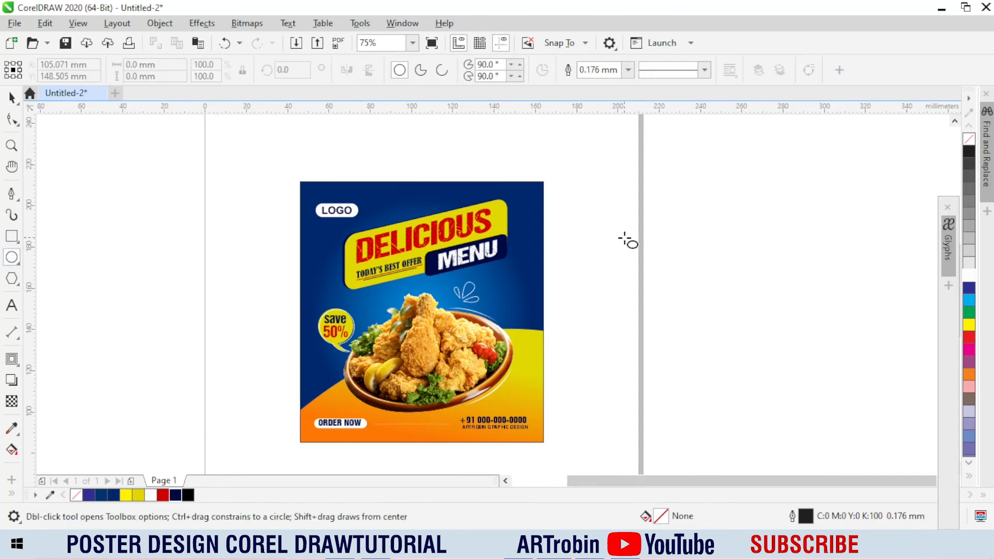
mouse_move(623, 236)
left_mouse_down()
mouse_move(750, 378)
mouse_move(768, 381)
left_mouse_up()
key("space")
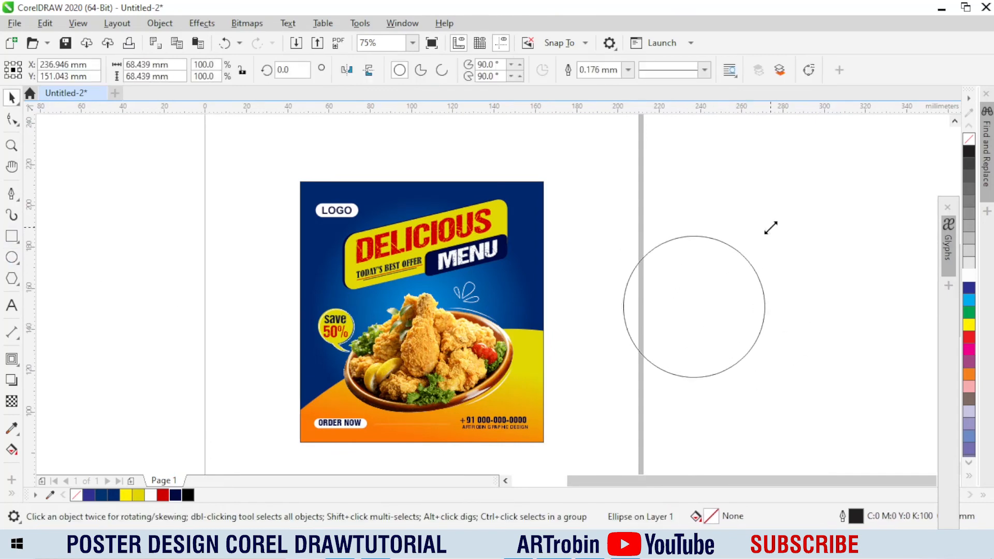
Step: Resize the circle and add enlarged concentric copies, making five circles with the outermost about 136 mm in diameter
mouse_move(769, 231)
left_mouse_down()
mouse_move(754, 236)
mouse_move(777, 229)
left_mouse_up()
right_click(778, 229)
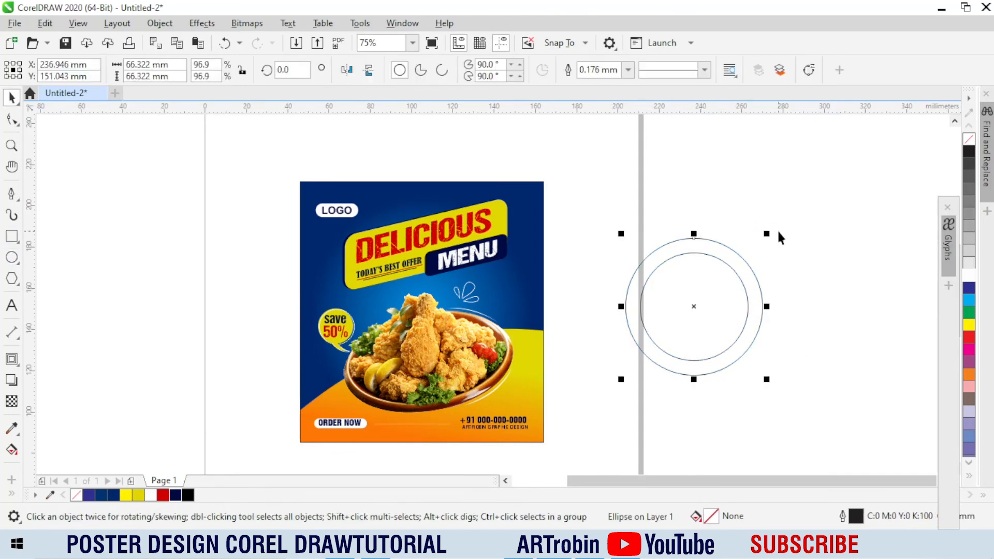
key("ctrl+r")
key("ctrl+r")
key("ctrl+r")
Step: Group the five concentric circles and fill the group with dark blue #00276B
key("F3")
scroll(515, 185, "down", 1)
left_click_drag(512, 155, 673, 265)
scroll(569, 208, "up", 3)
left_click_drag(563, 208, 681, 205)
scroll(448, 196, "down", 5)
key("ctrl+z")
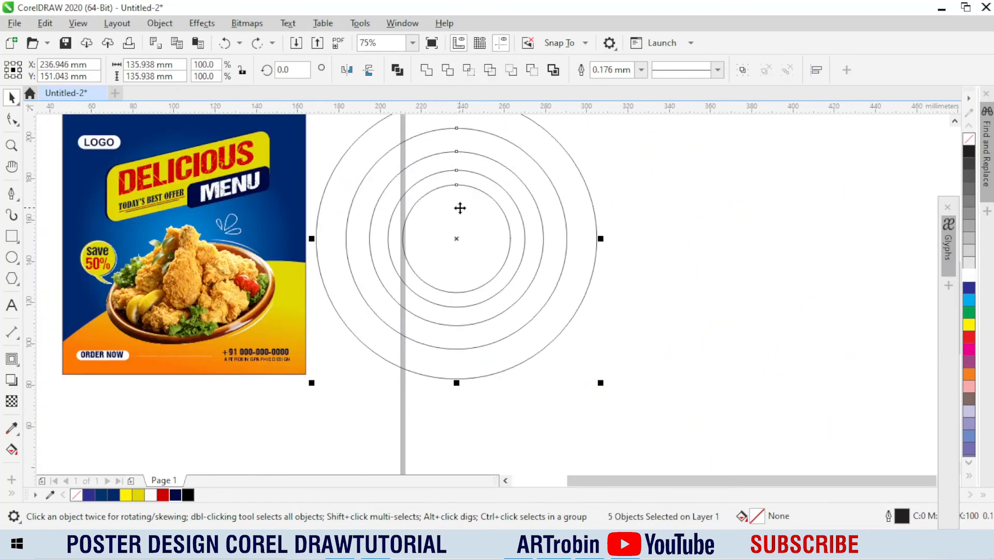
key("ctrl+g")
left_click(113, 496)
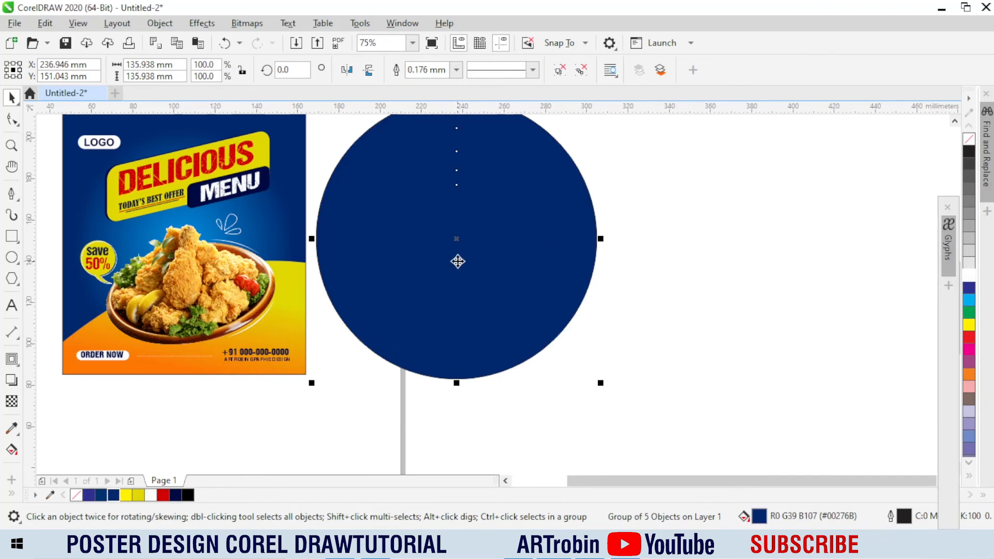
Step: Try an elliptical white-and-blue fountain fill on the circle group, and restore its flat dark blue fill
key("g")
left_click_drag(461, 245, 459, 110)
scroll(443, 315, "down", 5)
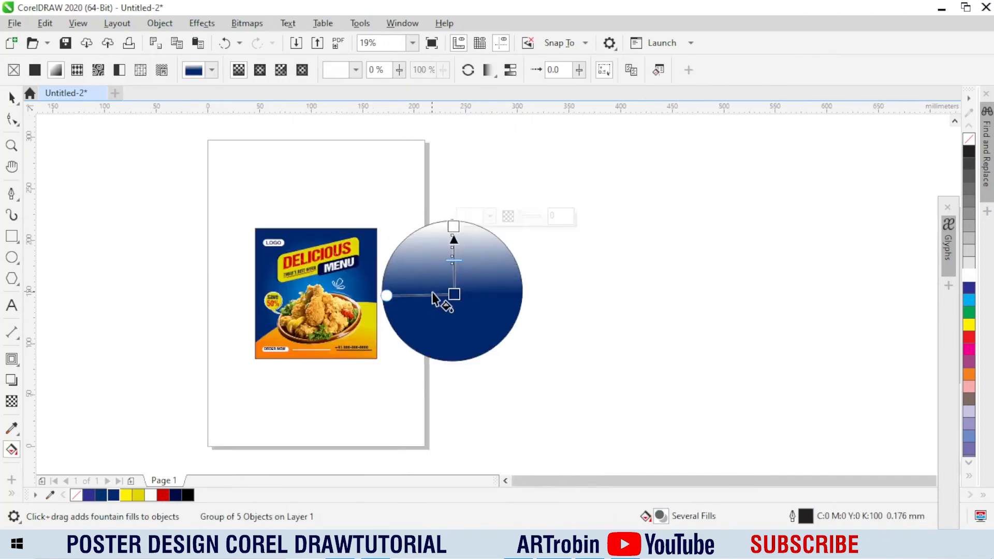
scroll(440, 291, "up", 5)
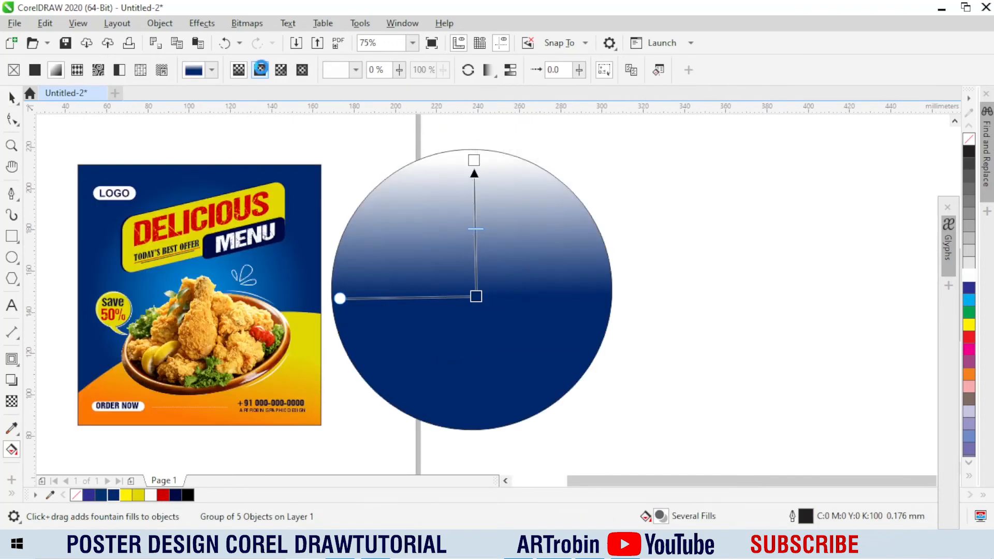
left_click(260, 69)
left_click_drag(475, 228, 476, 297)
key("ctrl+z")
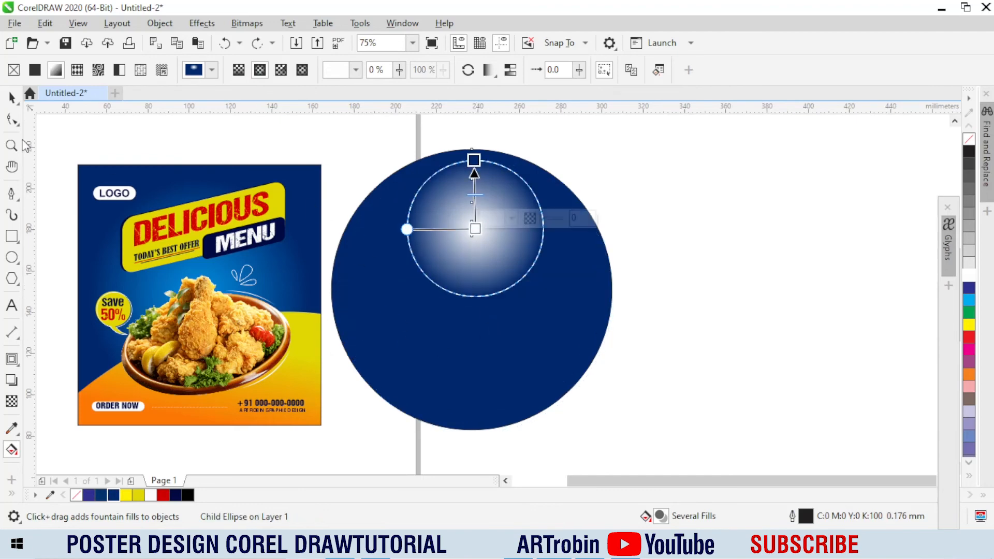
key("space")
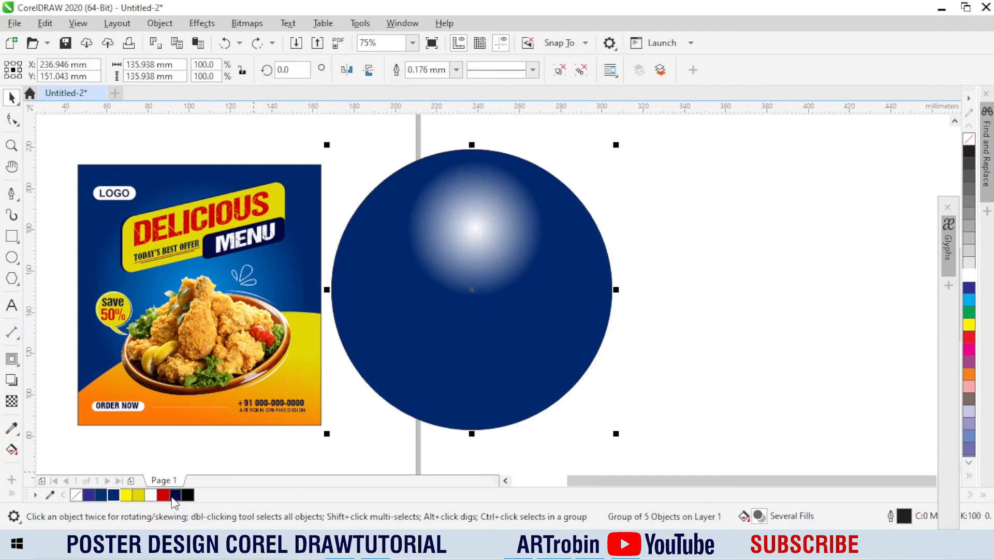
left_click(176, 495)
left_click(113, 495)
Step: Apply an elliptical fountain transparency centred on the circle group, running from 0 at the centre to 100 at the edge
left_click(11, 400)
left_click_drag(462, 284, 465, 155)
left_click(315, 69)
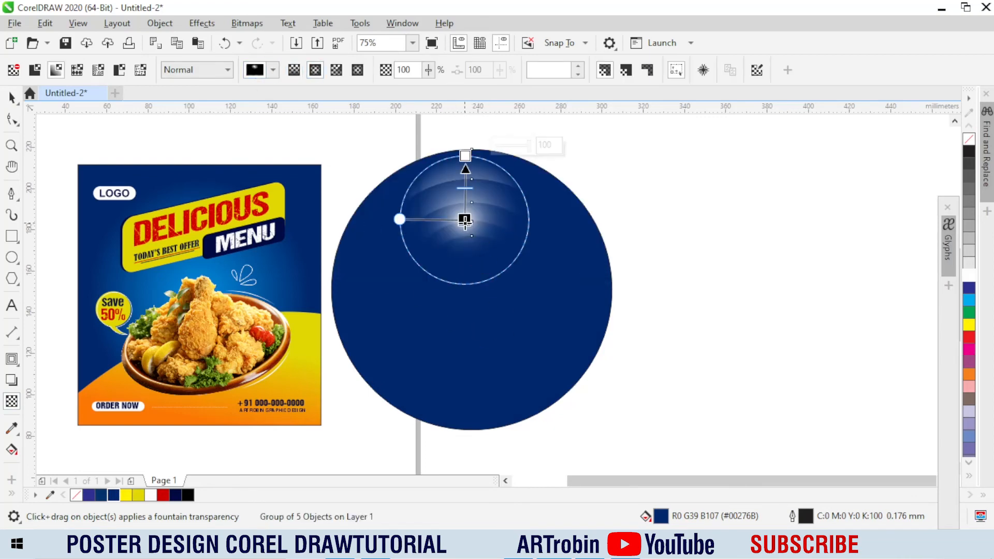
left_click_drag(464, 220, 501, 283)
left_click(465, 155)
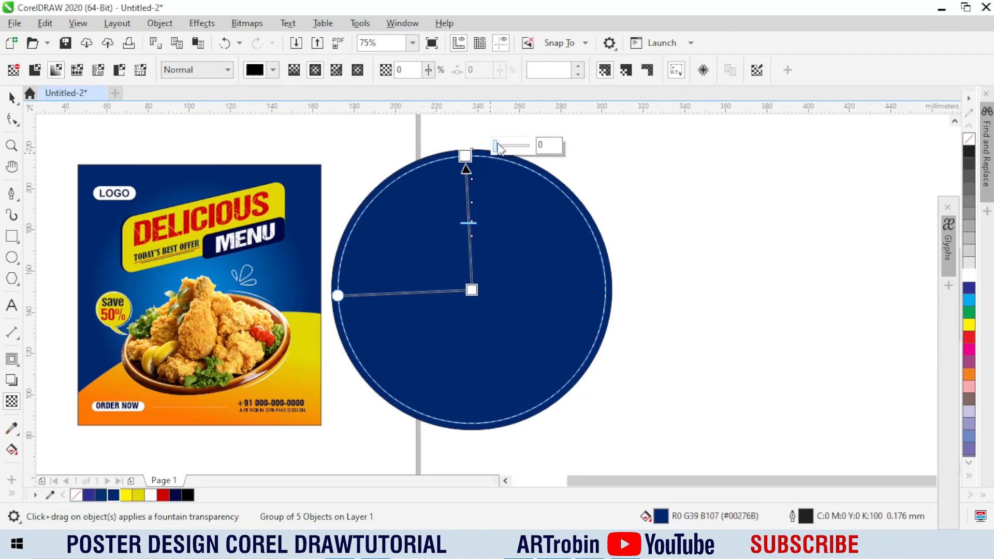
left_click_drag(498, 148, 529, 147)
left_click(12, 97)
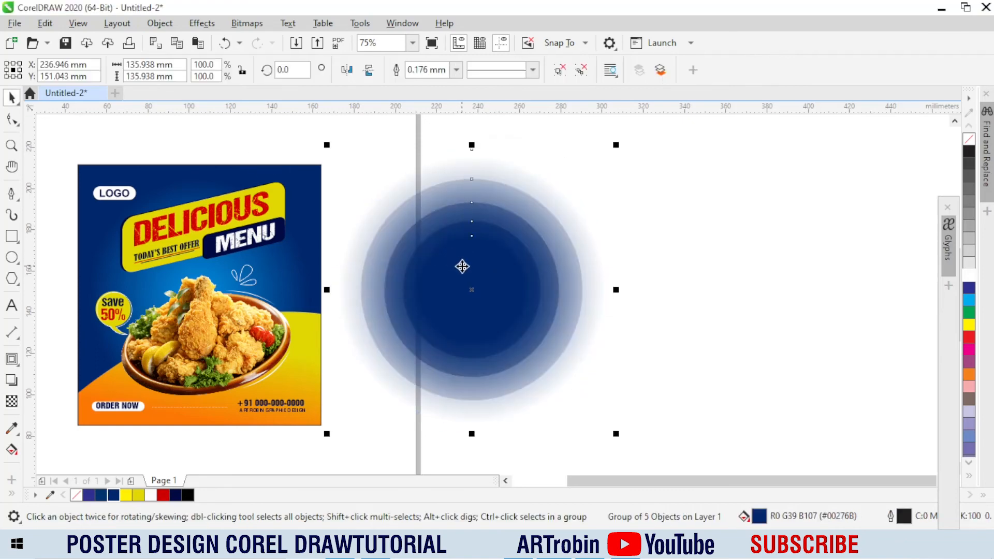
Step: Move the circle group over the plate on the poster and fill it with light blue #0090E3
left_click_drag(462, 266, 190, 293)
scroll(284, 315, "up", 1)
scroll(206, 306, "down", 1)
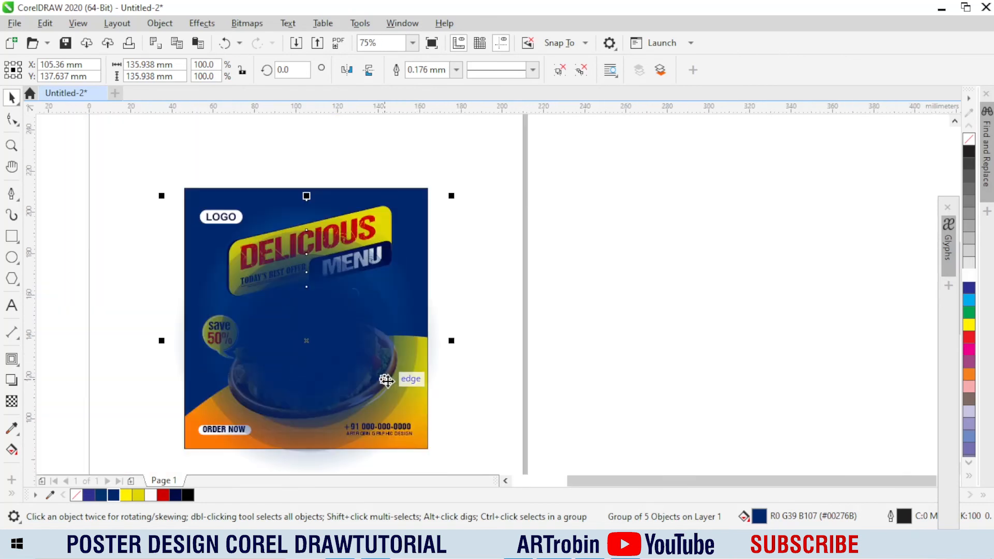
left_click(186, 195)
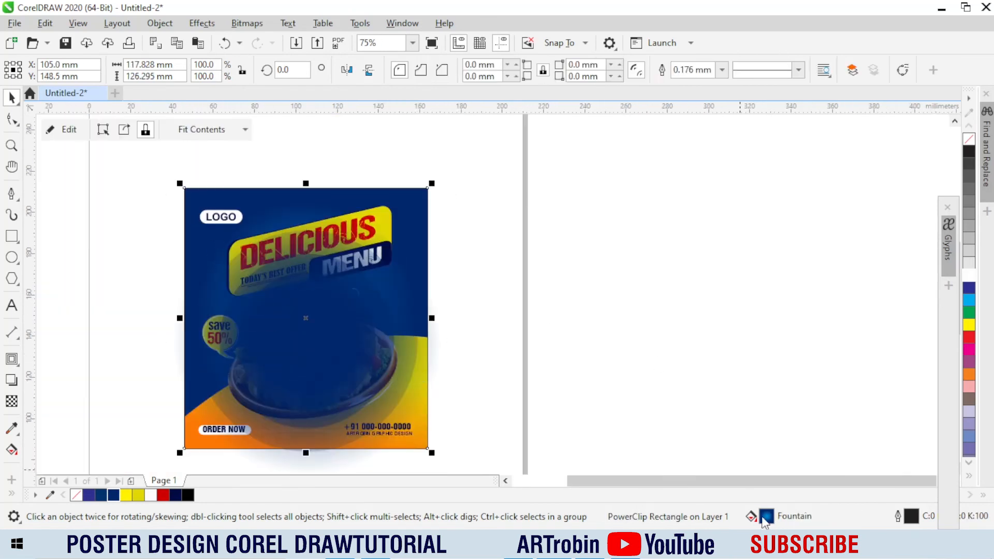
left_click(326, 353)
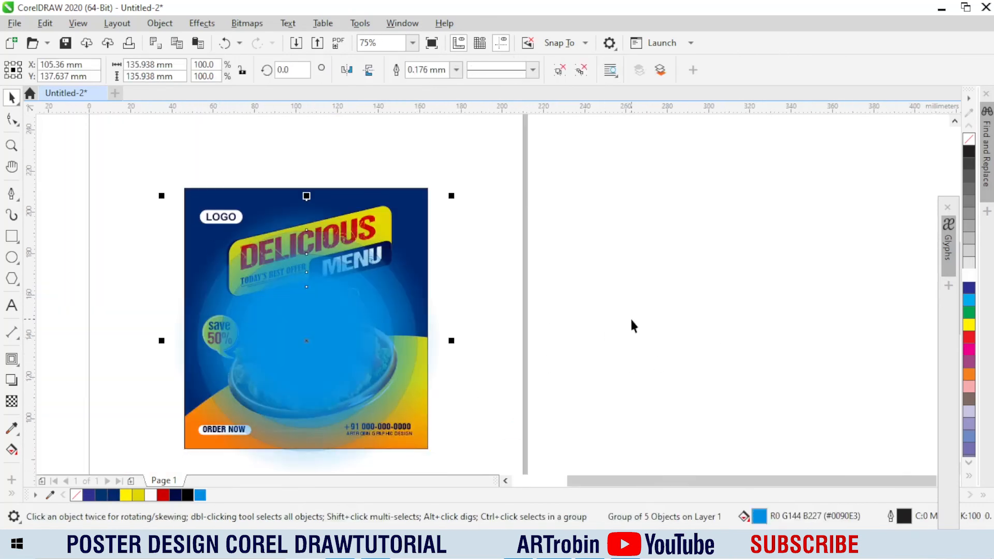
Step: Cut the circle group, paste it inside the poster background's PowerClip, and send it behind the other contents
key("Delete")
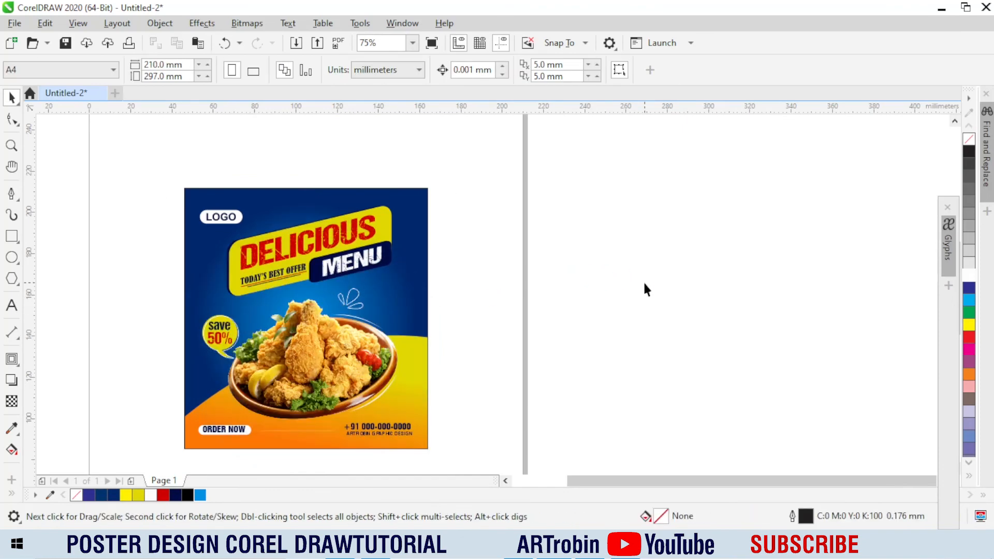
double_click(281, 201)
key("ctrl+v")
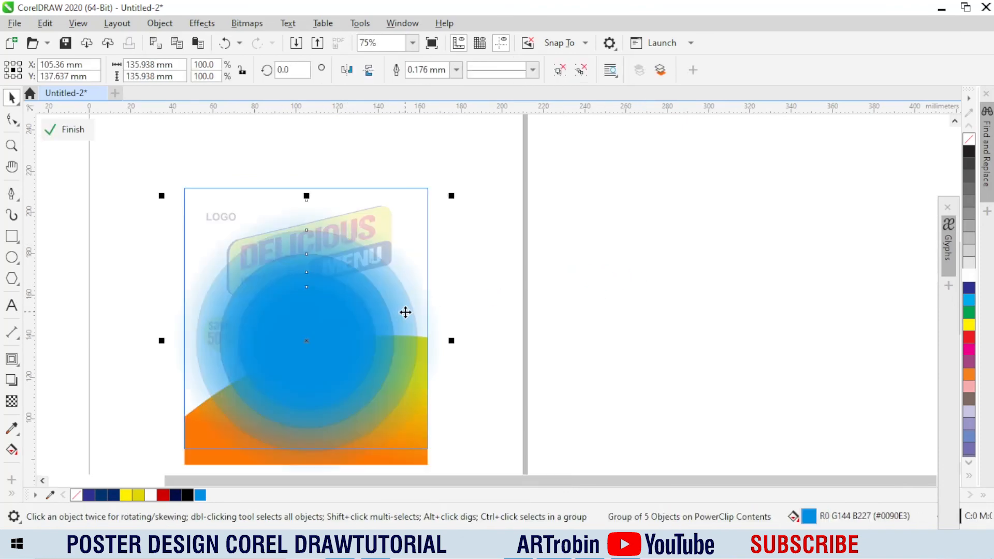
key("shift+Page_Down")
left_click(559, 308, "ctrl")
left_click(217, 294, "ctrl")
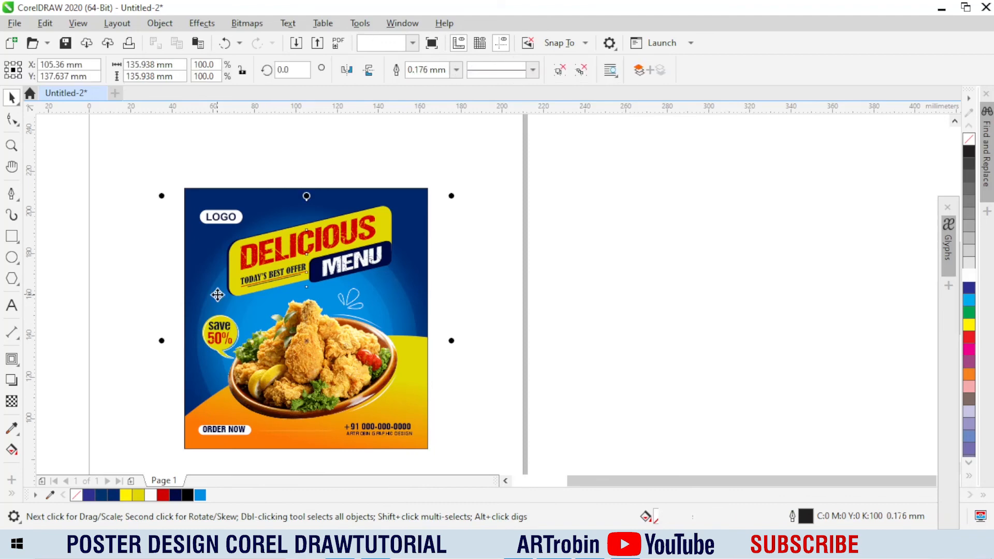
Step: Give the clipped circle group a dark navy outline 10 mm wide
scroll(158, 313, "up", 2)
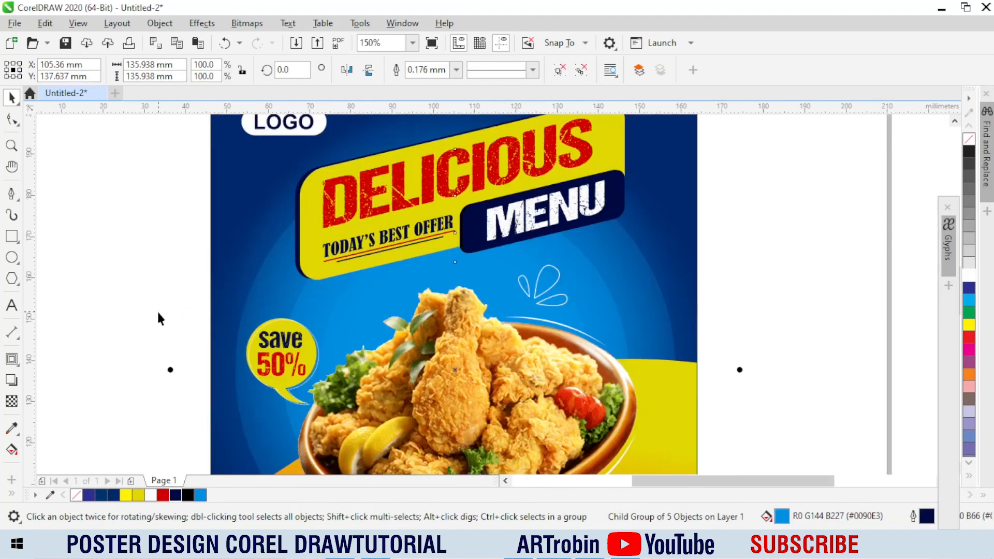
left_click(456, 70)
left_click(421, 172)
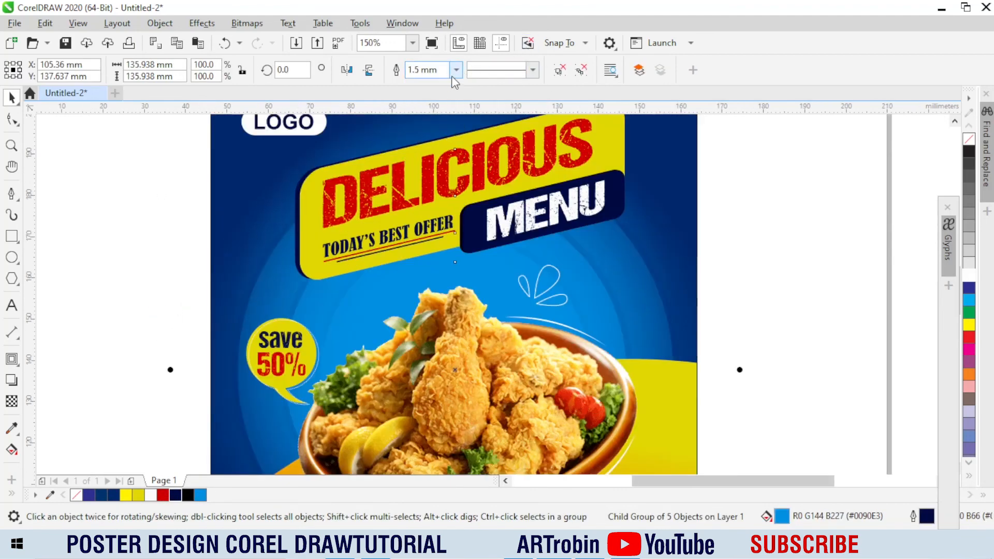
left_click(455, 72)
left_click(437, 236)
scroll(436, 236, "down", 2)
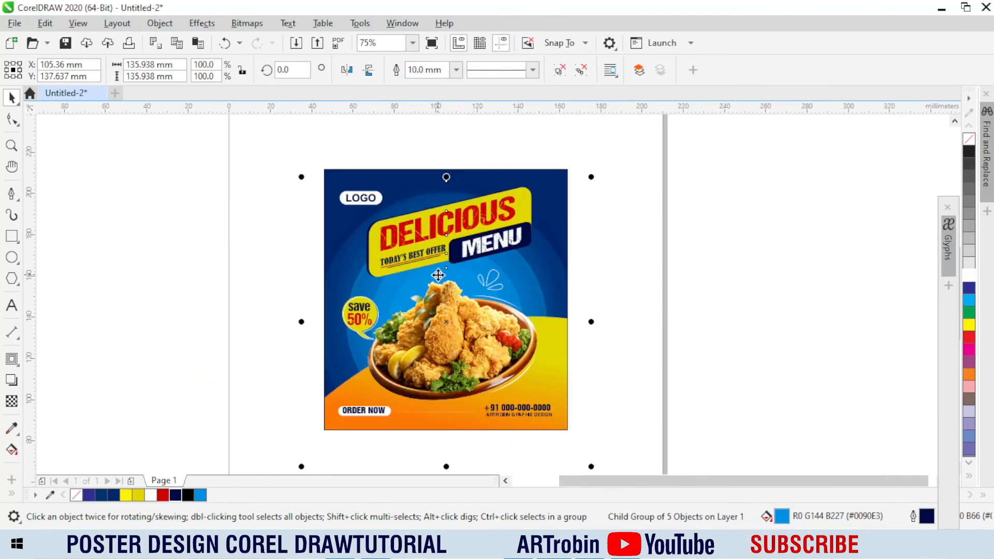
Step: Scale the clipped circle group to about 116.4 mm and centre it behind the plate at about X 105, Y 142 mm
left_click_drag(593, 175, 582, 187)
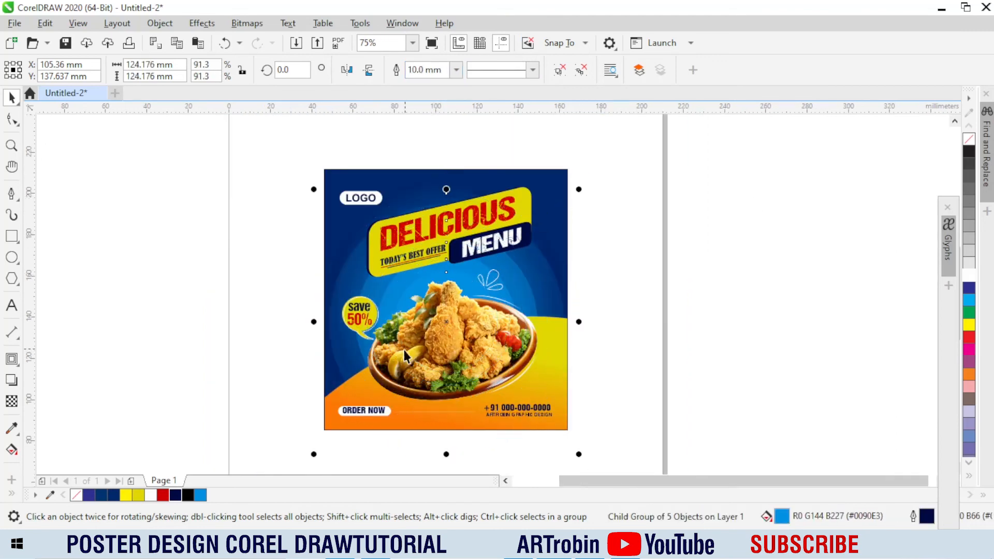
left_click_drag(444, 319, 447, 307)
left_click_drag(578, 441, 571, 432)
scroll(457, 252, "up", 2)
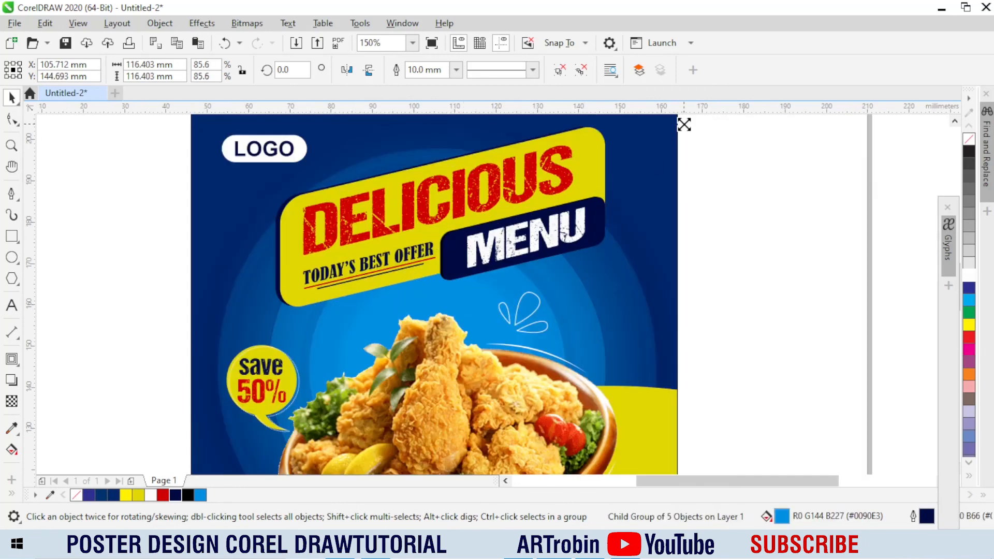
scroll(684, 124, "down", 2)
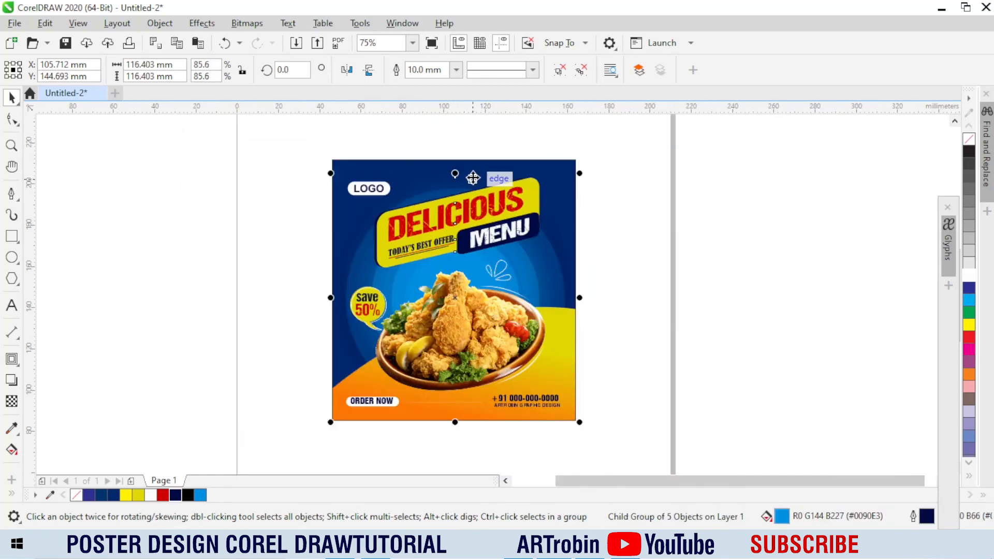
scroll(454, 301, "up", 2)
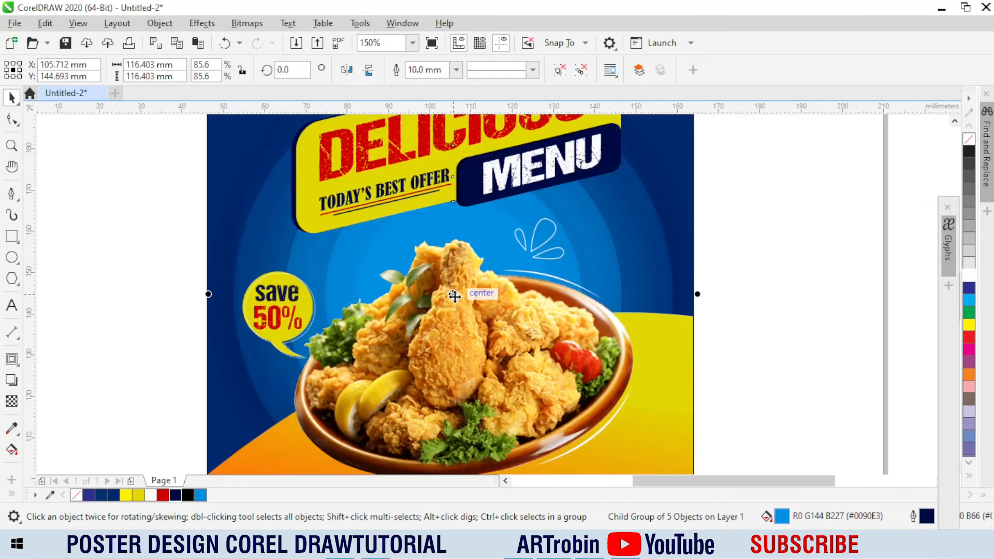
scroll(450, 305, "down", 2)
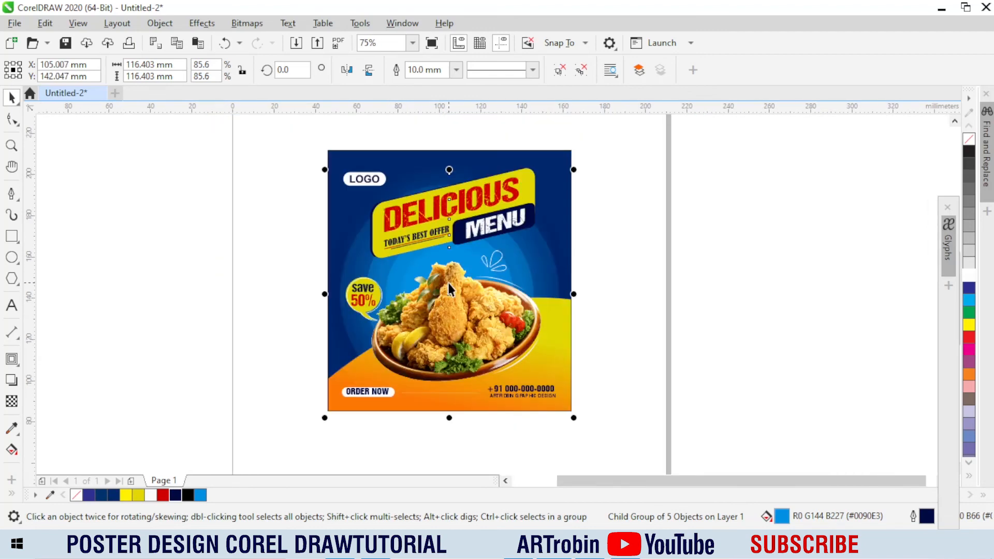
Step: Widen the poster background's elliptical fountain fill and move its centre slightly lower behind the plate
left_click(681, 230)
left_click(566, 206)
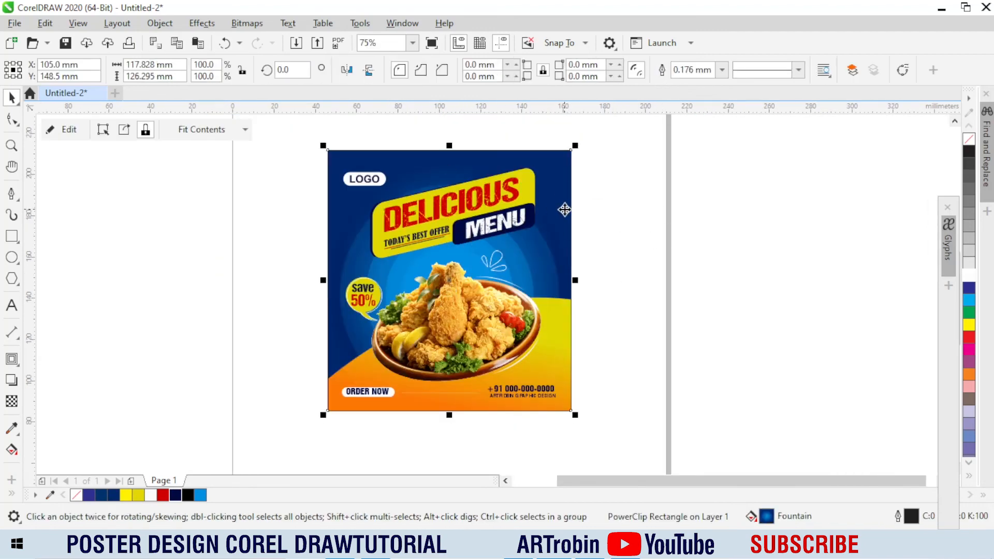
key("g")
left_click_drag(337, 288, 327, 291)
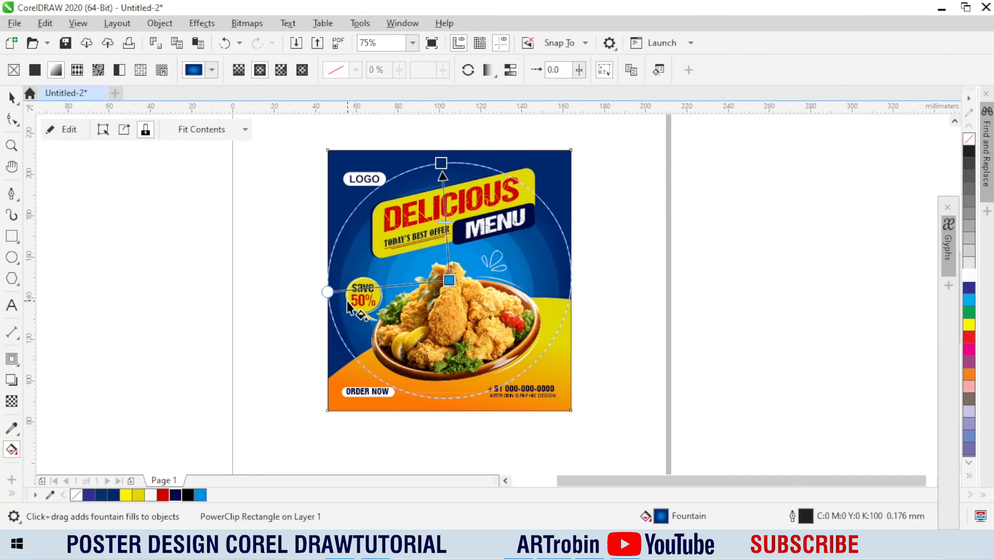
left_click_drag(448, 281, 447, 291)
key("space")
key("Escape")
Step: Fit the finished poster to the view and preview it in full screen
left_click(550, 300)
key("F4")
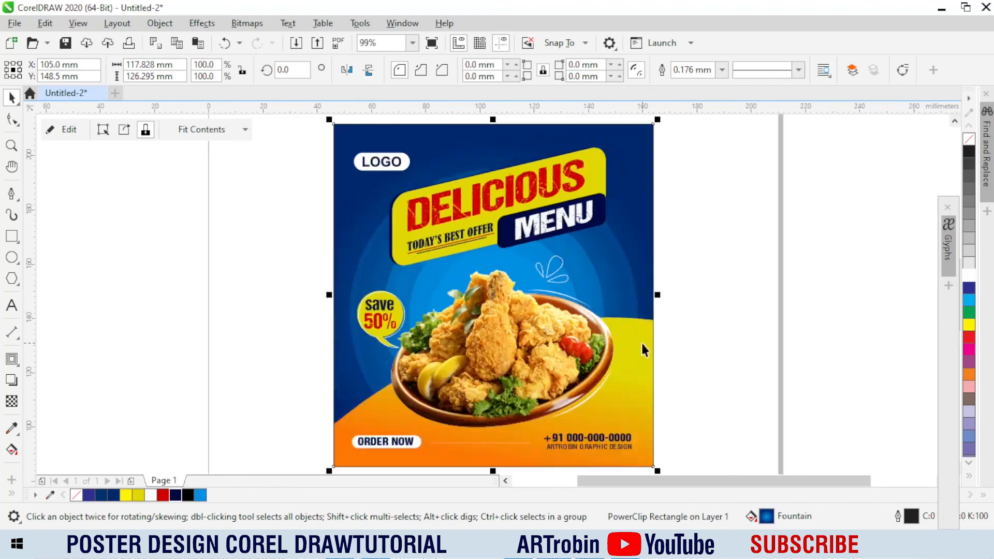
key("F9")
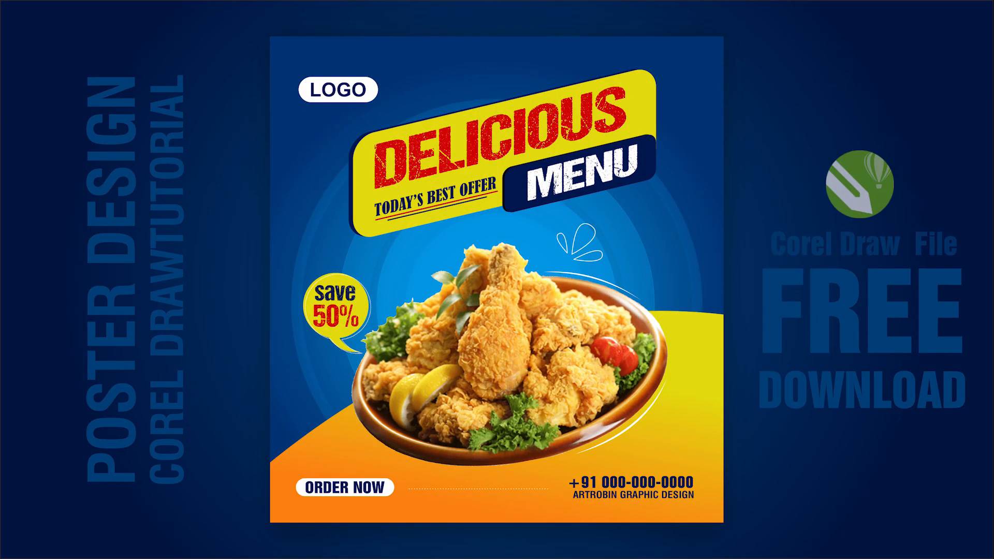